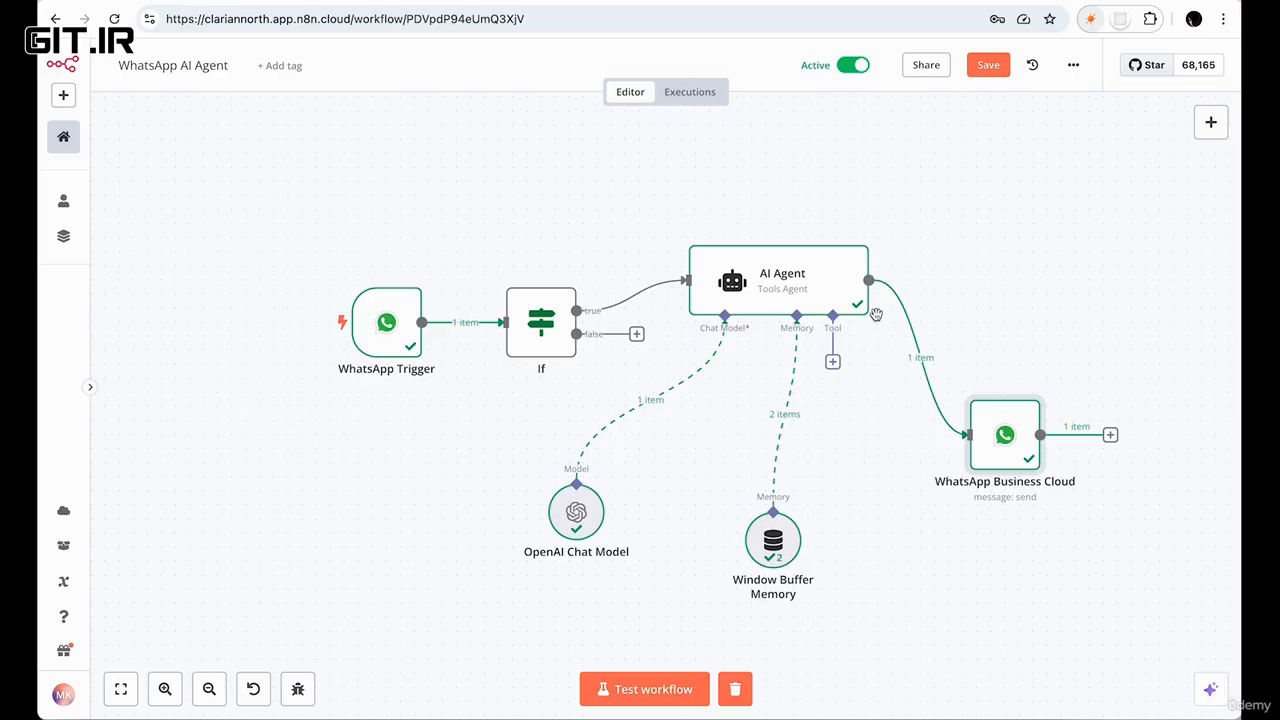
# Switch to WhatsApp to view the conversation with the AI agent, and return to the n8n workflow
pyautogui.press('super+space')
pyautogui.write('whatsapp')
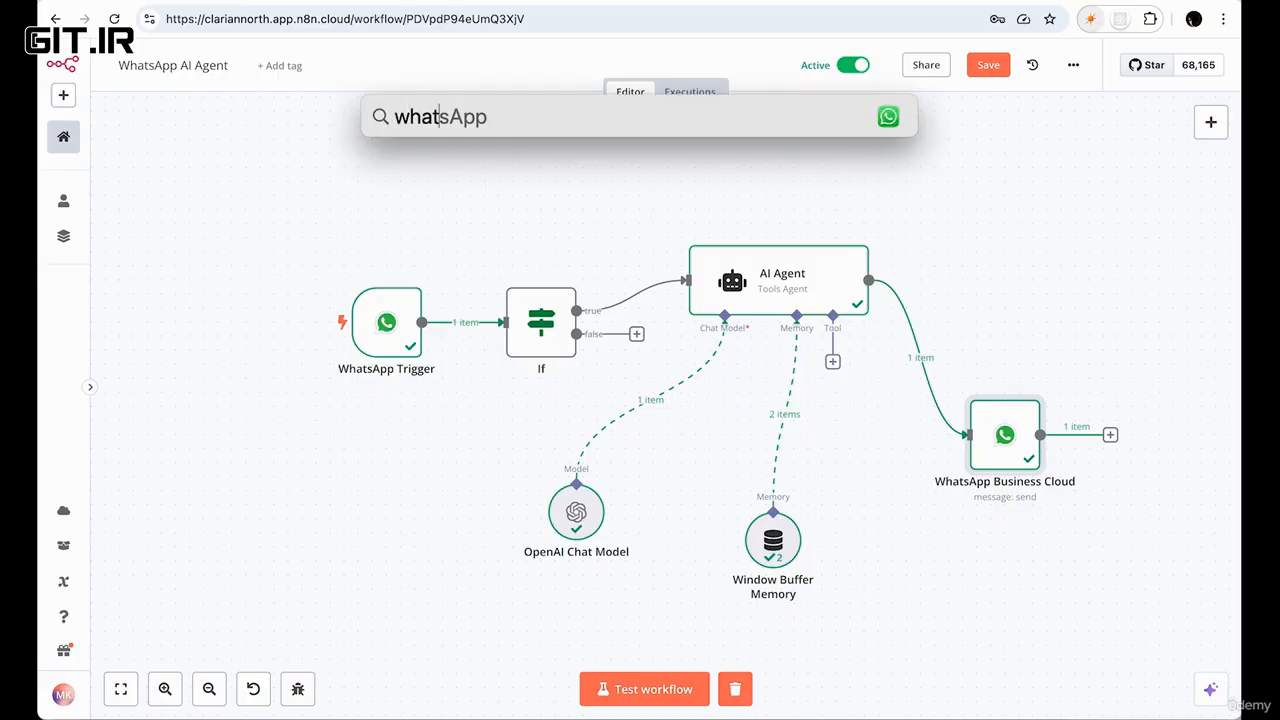
pyautogui.press('Return')
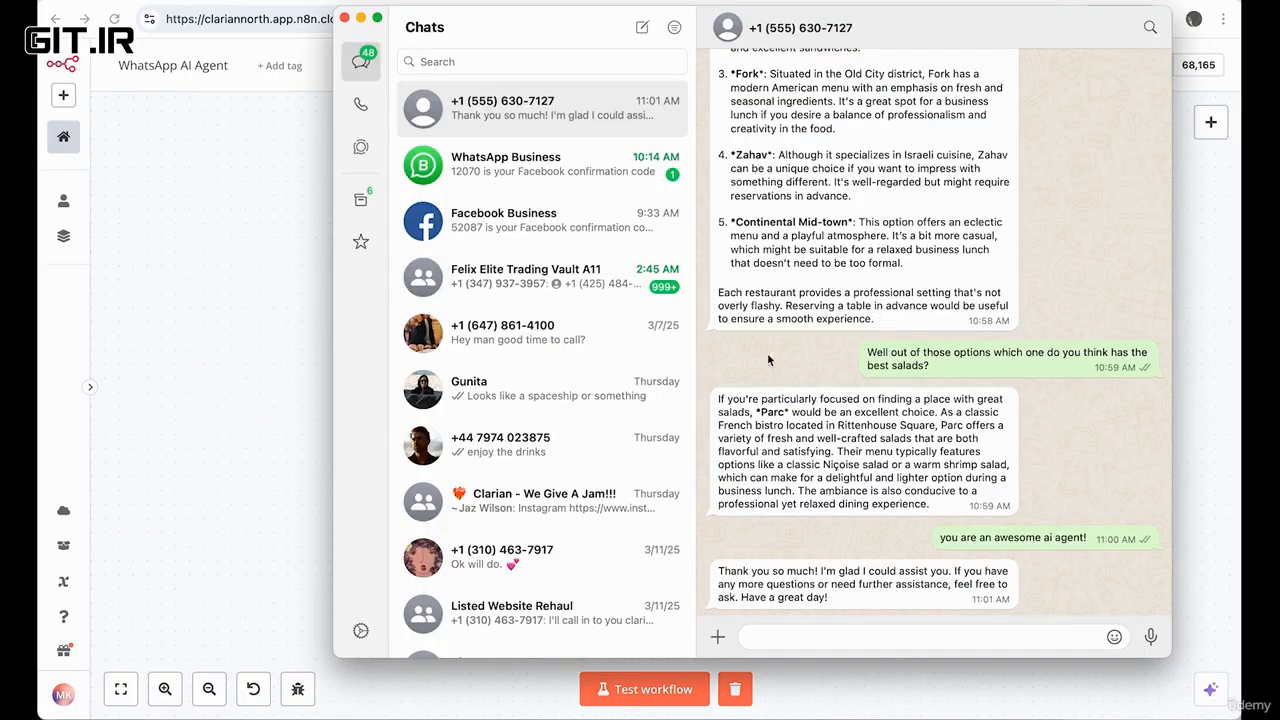
pyautogui.click(244, 410)
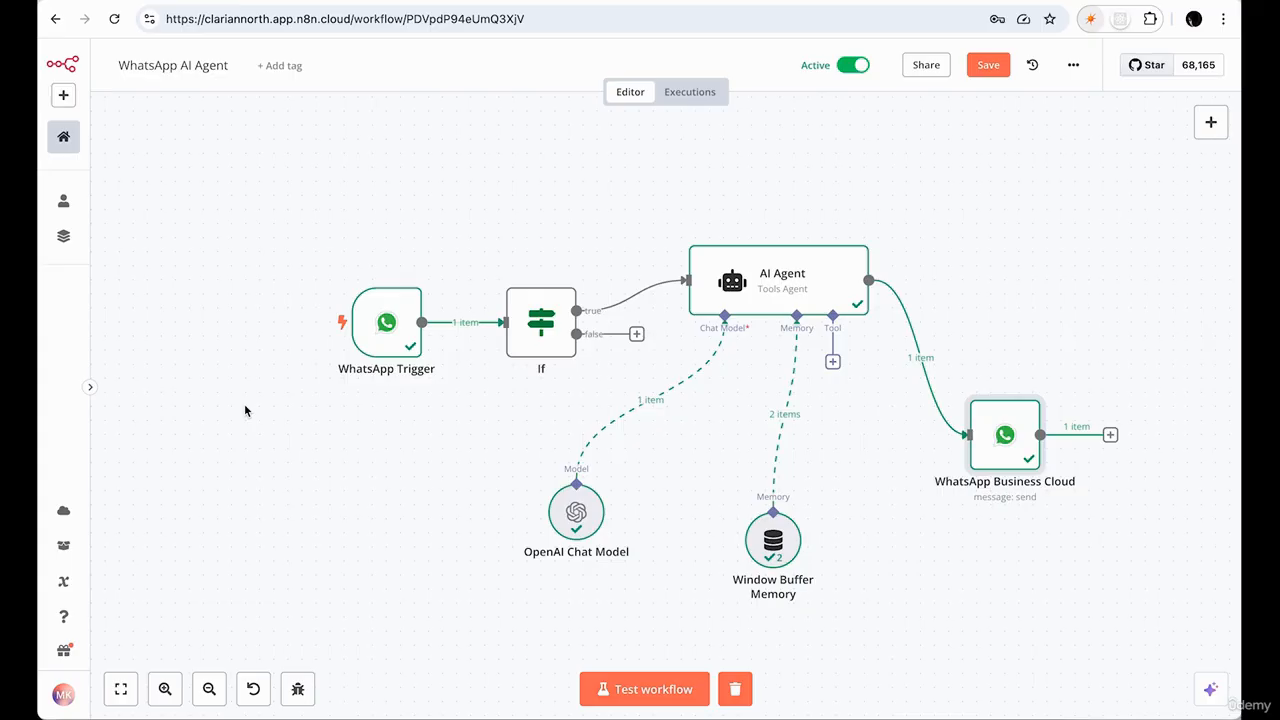
# In WhatsApp, send the AI agent "hey, we need to paint the restaurant a new color. what colors work best for pizza restaurants in general?"
pyautogui.press('super+space')
pyautogui.write('what')
pyautogui.press('Return')
pyautogui.write('hey,')
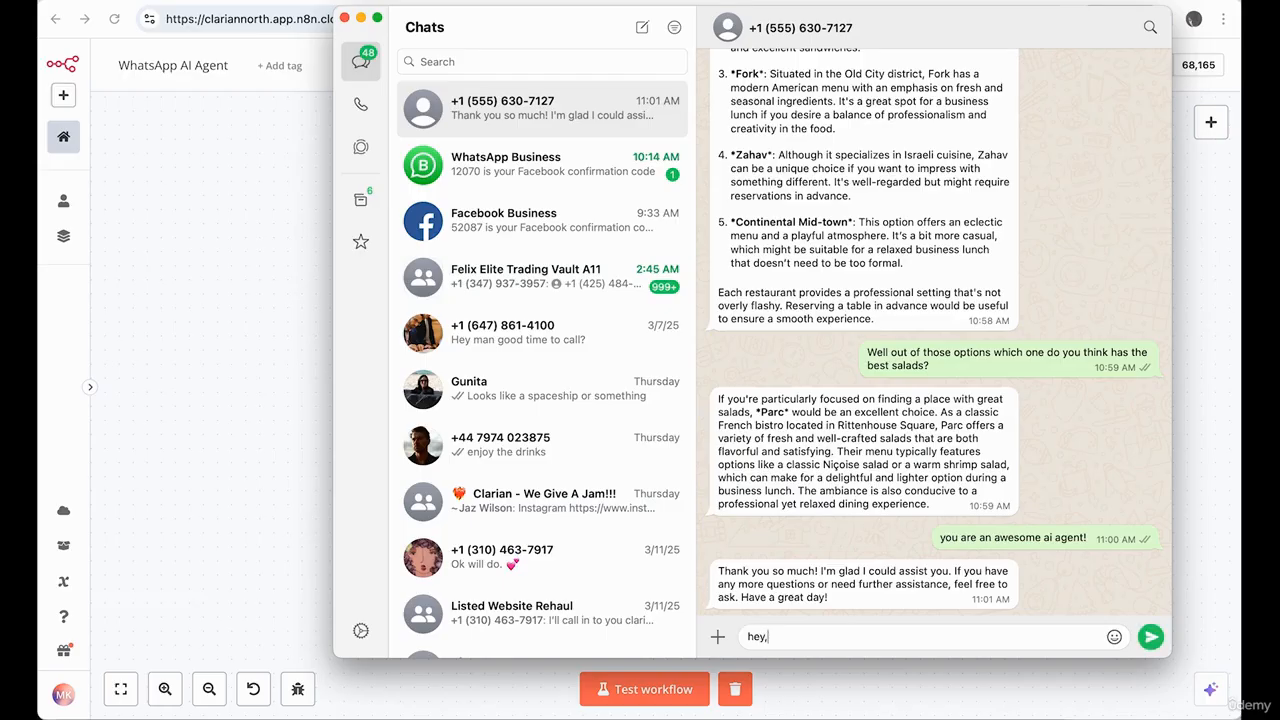
pyautogui.write(' we need to paint the restaurant a new')
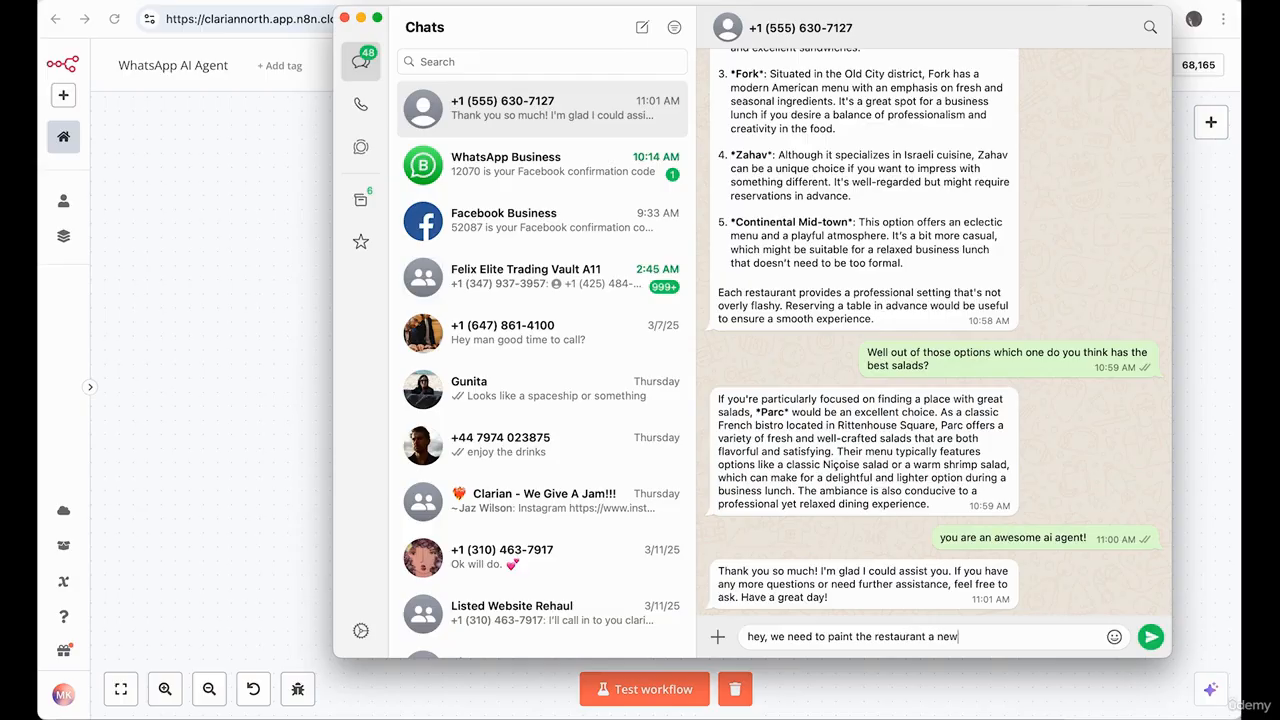
pyautogui.write(' color. what colors work best for [i')
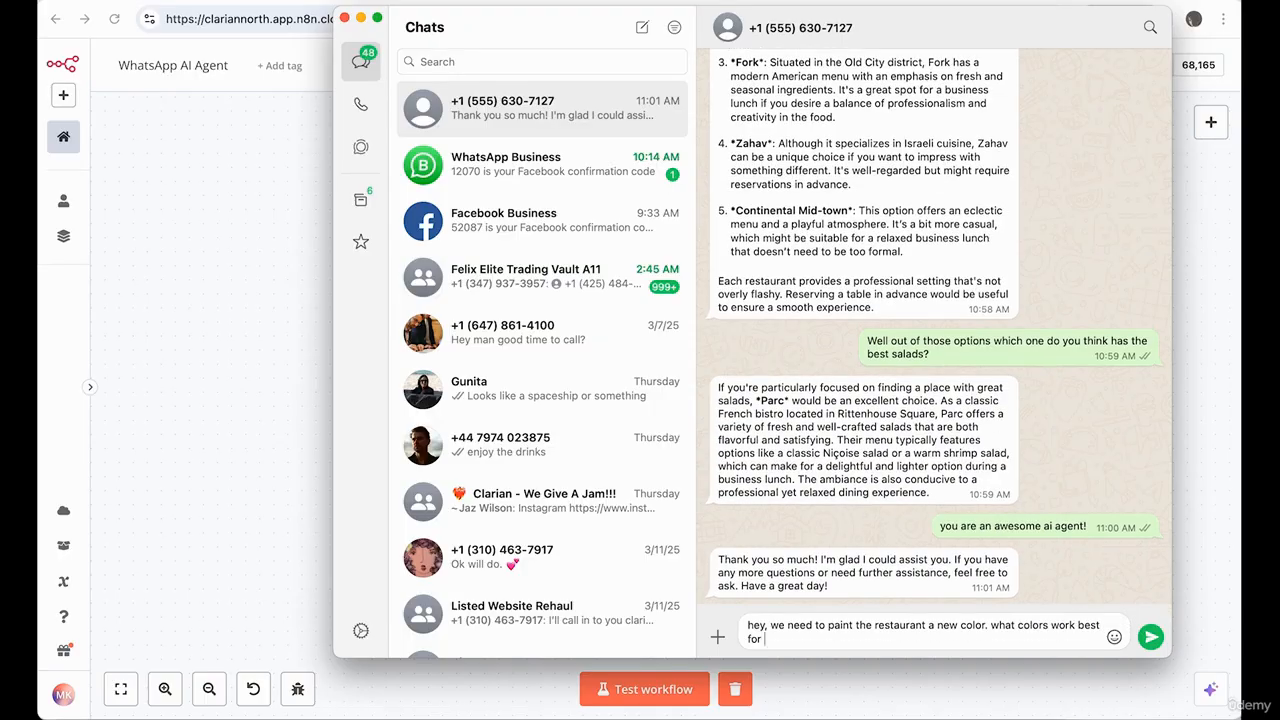
pyautogui.press('BackSpace')
pyautogui.press('BackSpace')
pyautogui.write('pizza restaurants in general?')
pyautogui.press('Return')
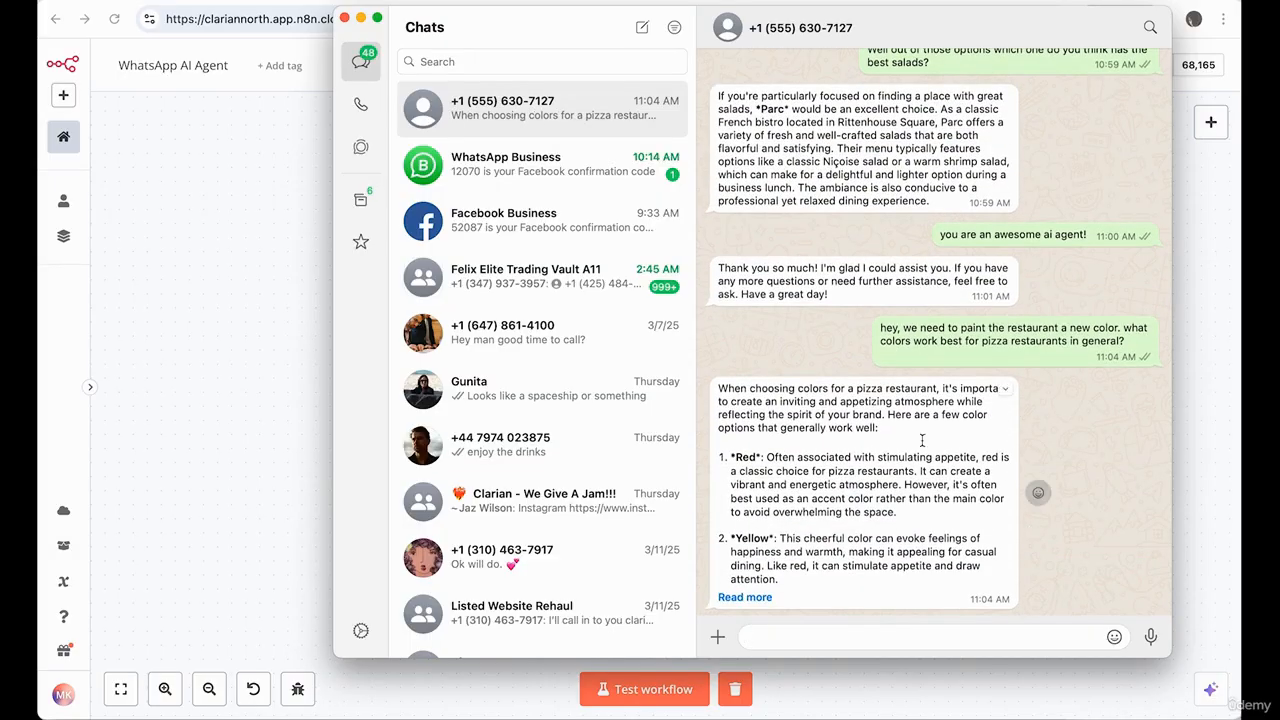
# Expand the agent's full reply about pizza restaurant colors and read through its suggestions, including the earth tones entry
pyautogui.click(745, 597)
pyautogui.scroll(-2, 906, 528)
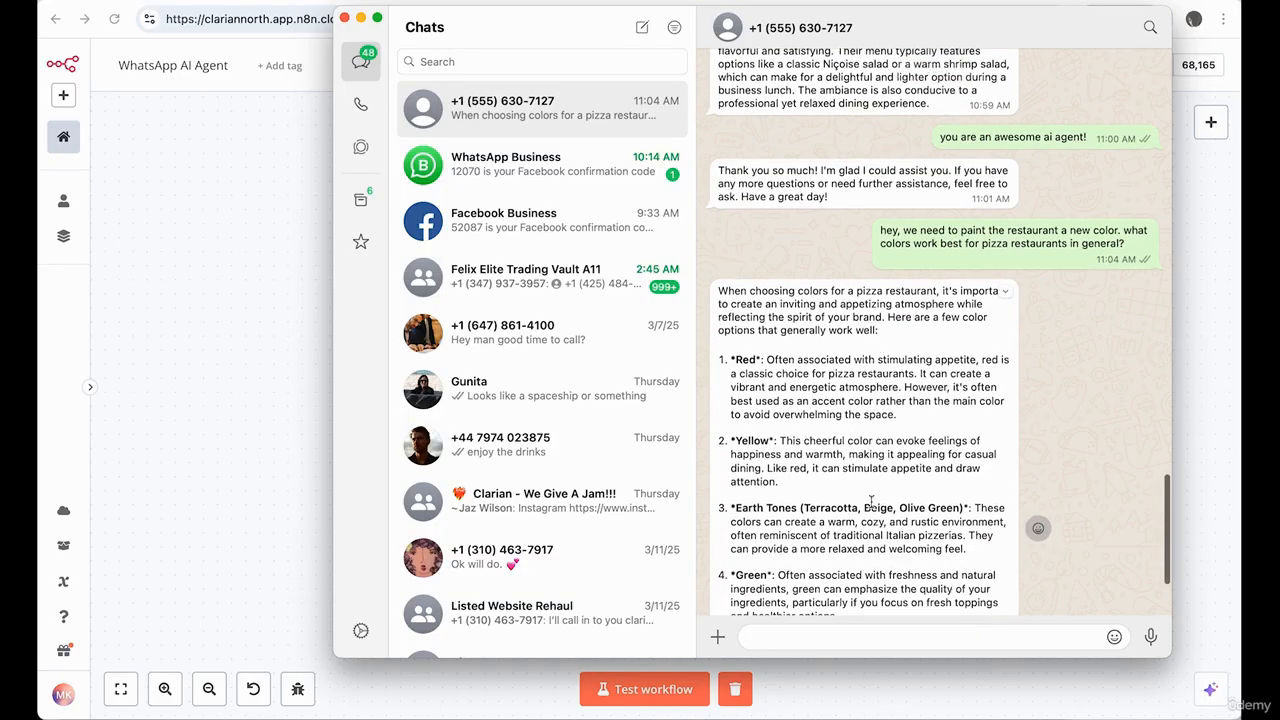
pyautogui.moveTo(801, 510); pyautogui.dragTo(981, 510)
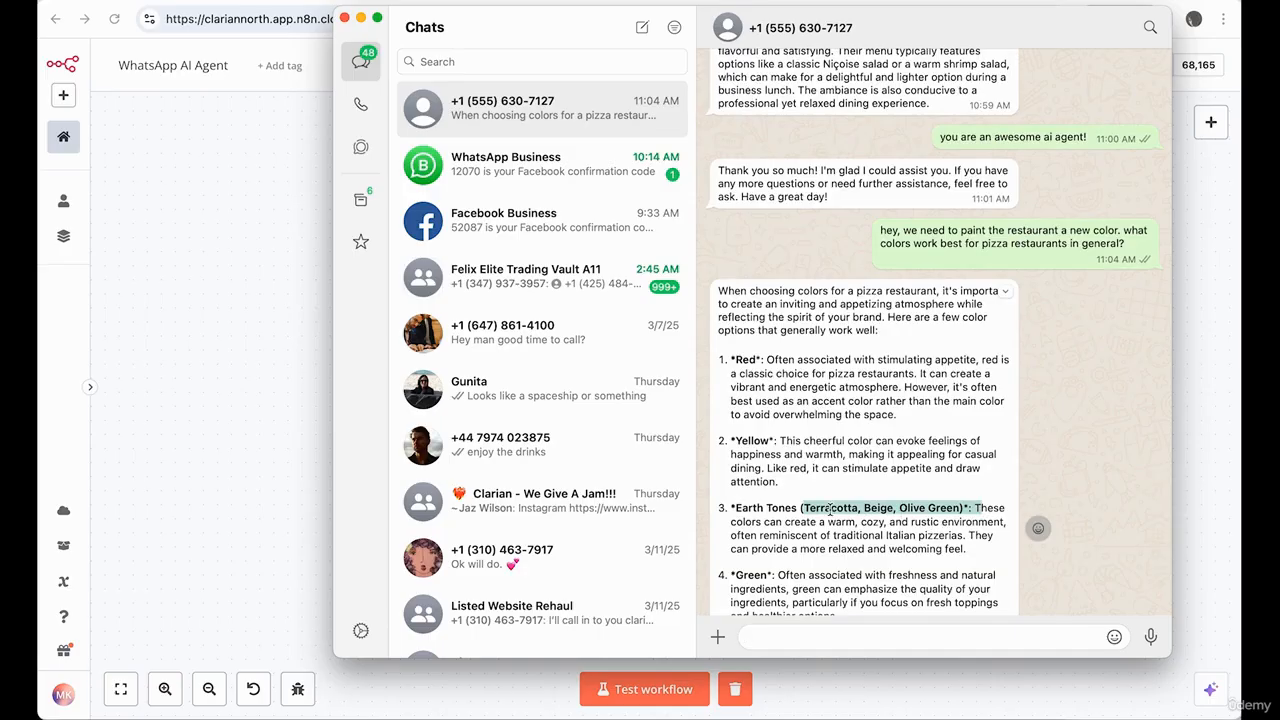
pyautogui.scroll(-2, 942, 530)
pyautogui.moveTo(800, 441); pyautogui.dragTo(886, 443)
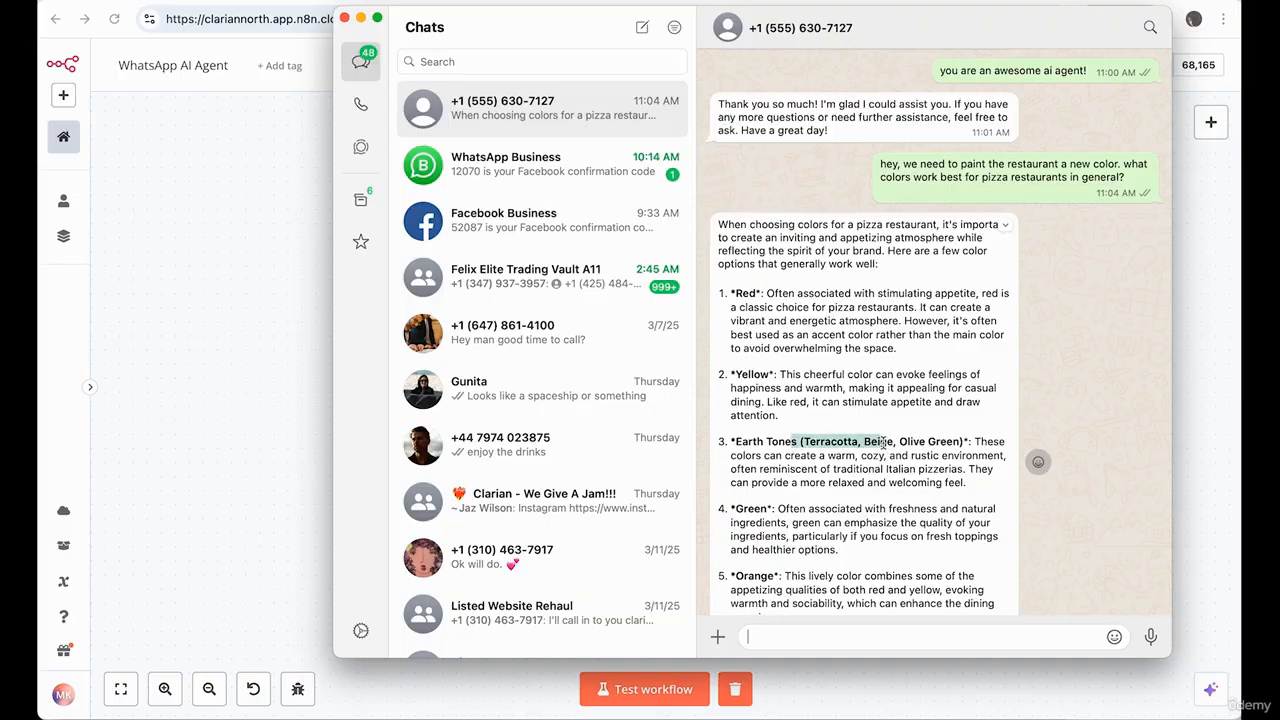
pyautogui.scroll(-2, 960, 335)
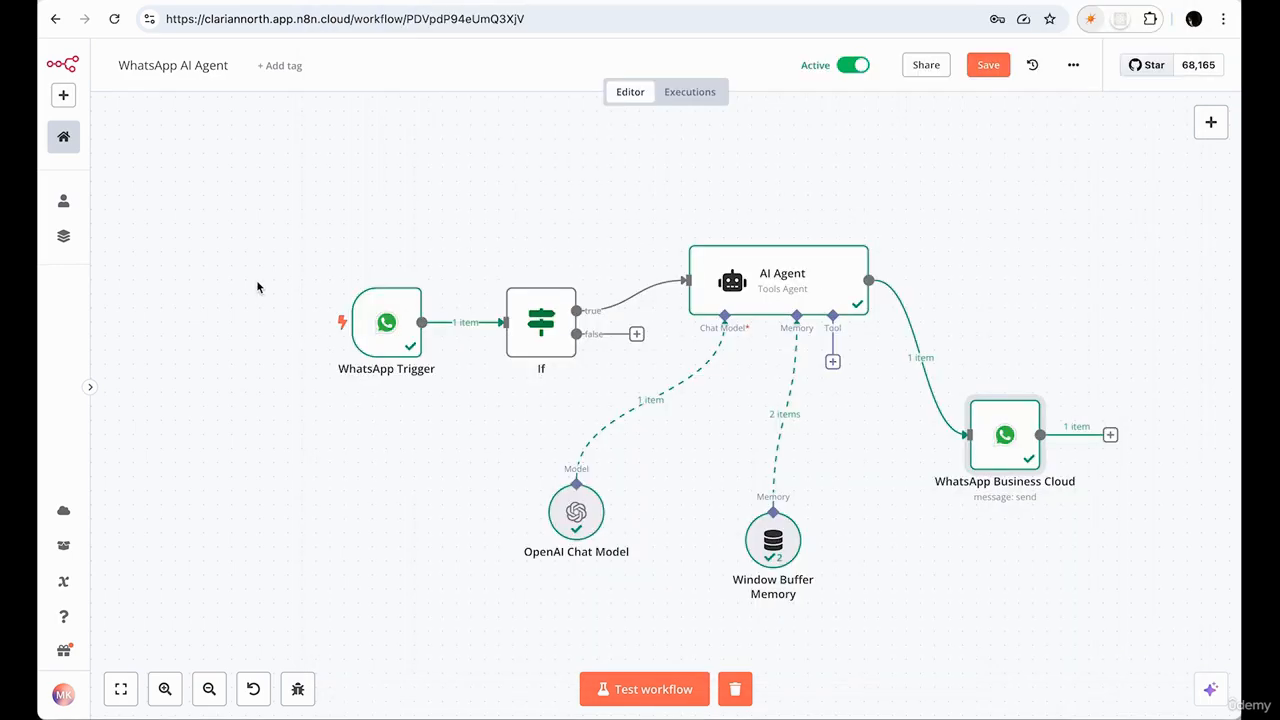
# Return to the n8n workflow and examine the overall layout of the WhatsApp AI Agent nodes
pyautogui.click(257, 286)
pyautogui.scroll(3, 834, 400)
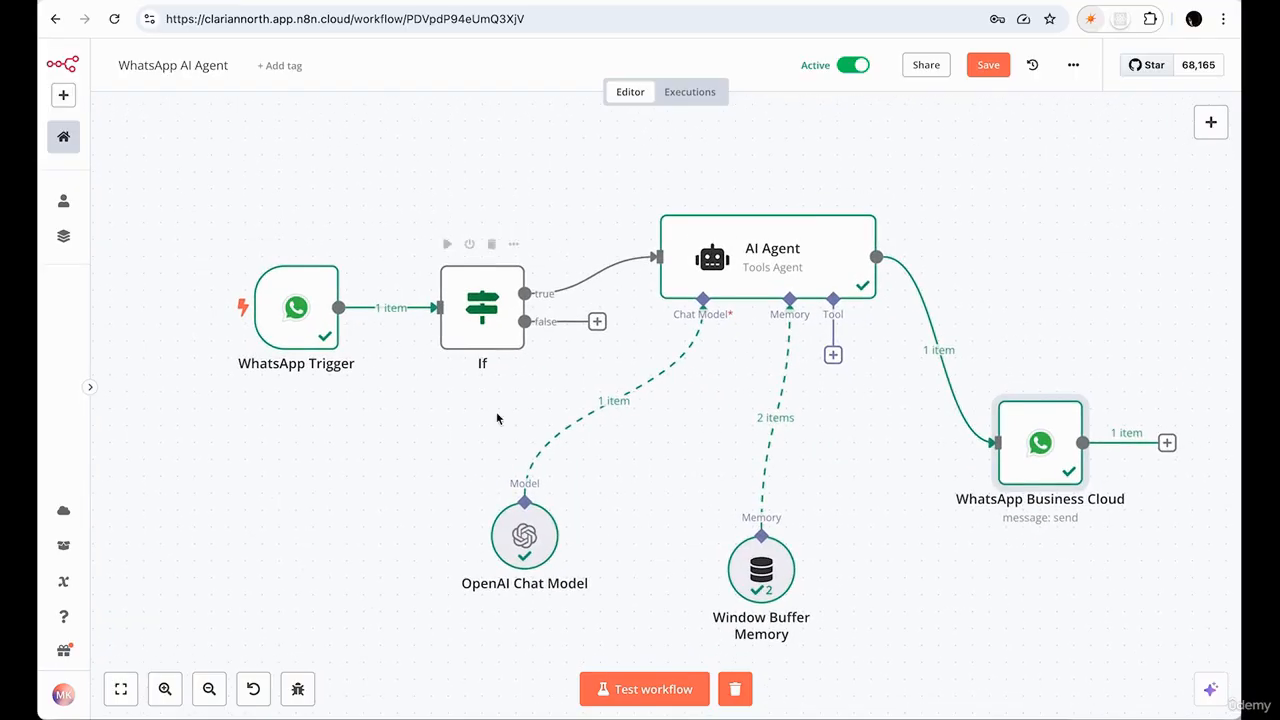
pyautogui.scroll(-1, 620, 450)
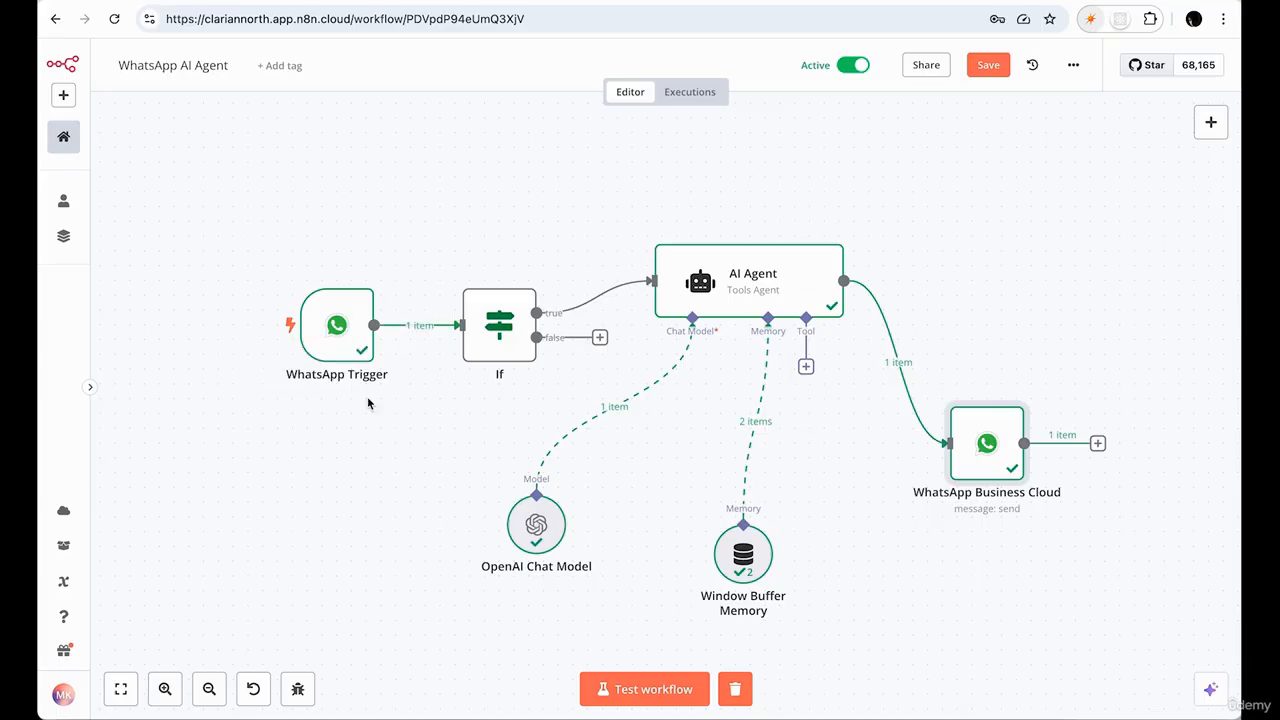
pyautogui.scroll(-2, 606, 432)
pyautogui.hscroll(-2, 606, 432)
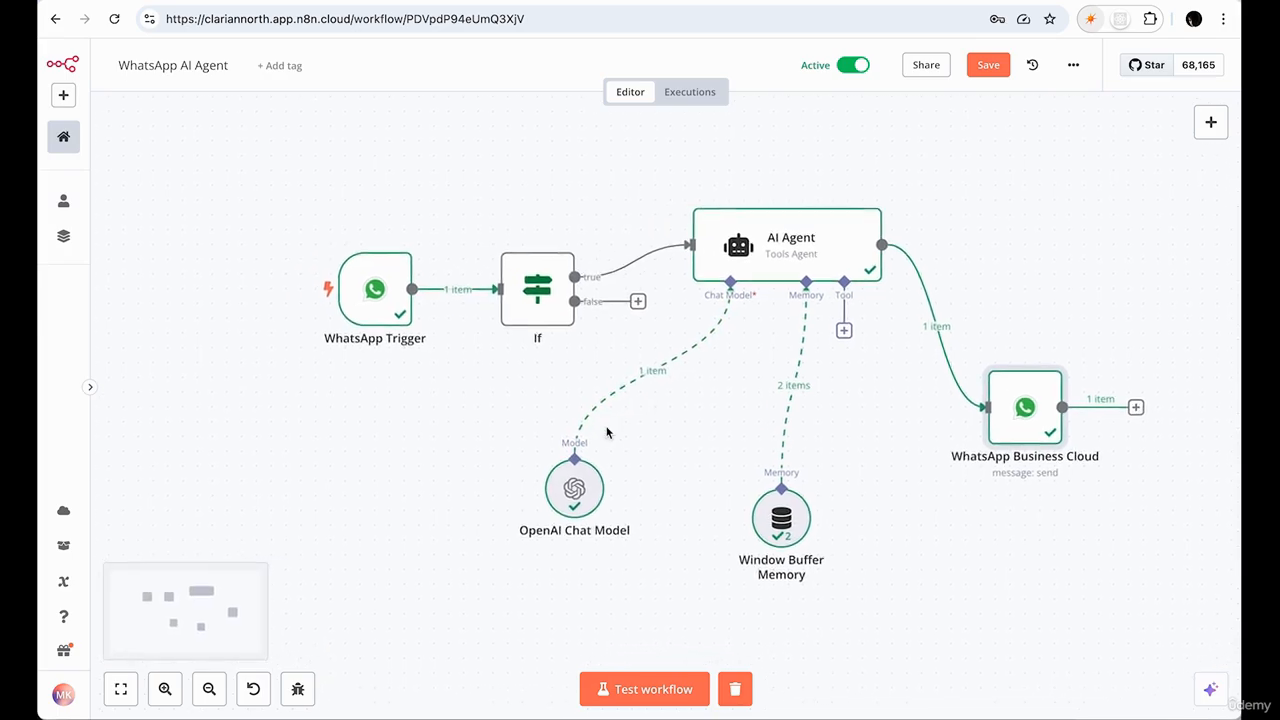
pyautogui.scroll(1, 606, 432)
pyautogui.hscroll(-1, 606, 432)
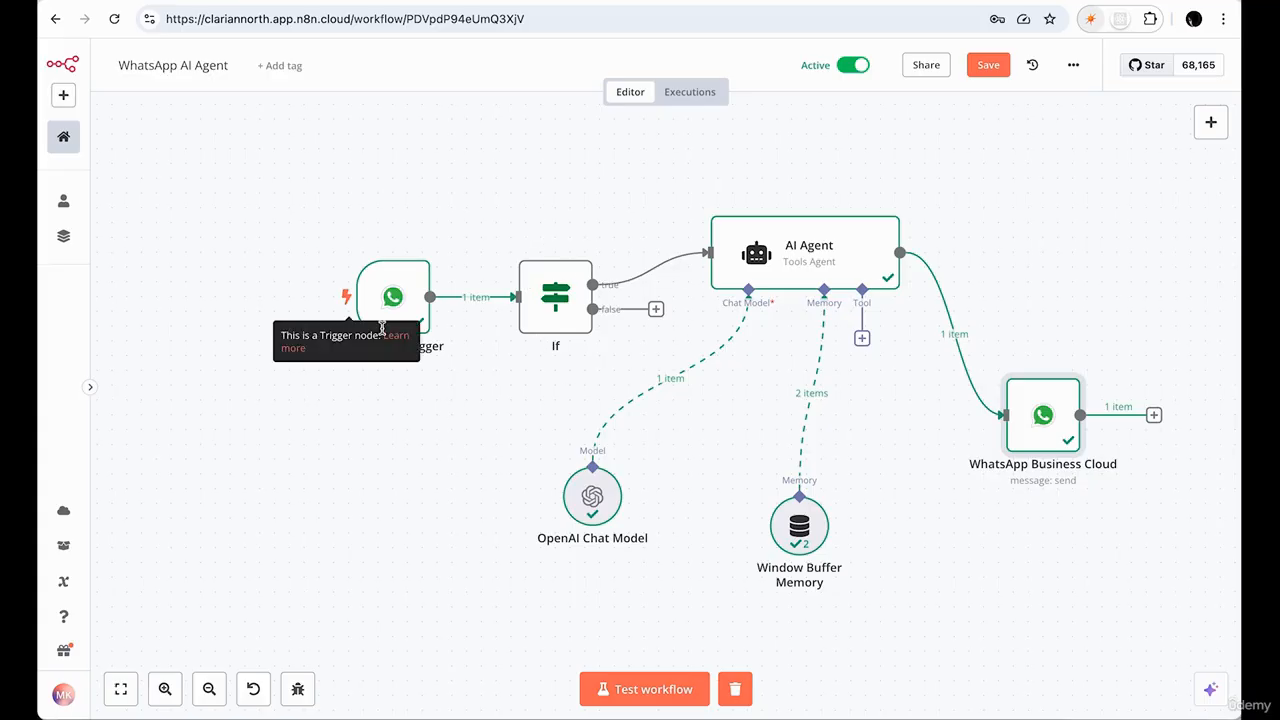
# Examine the WhatsApp Trigger, its connection to the If node, and the true and false branches up close
pyautogui.scroll(5, 428, 298)
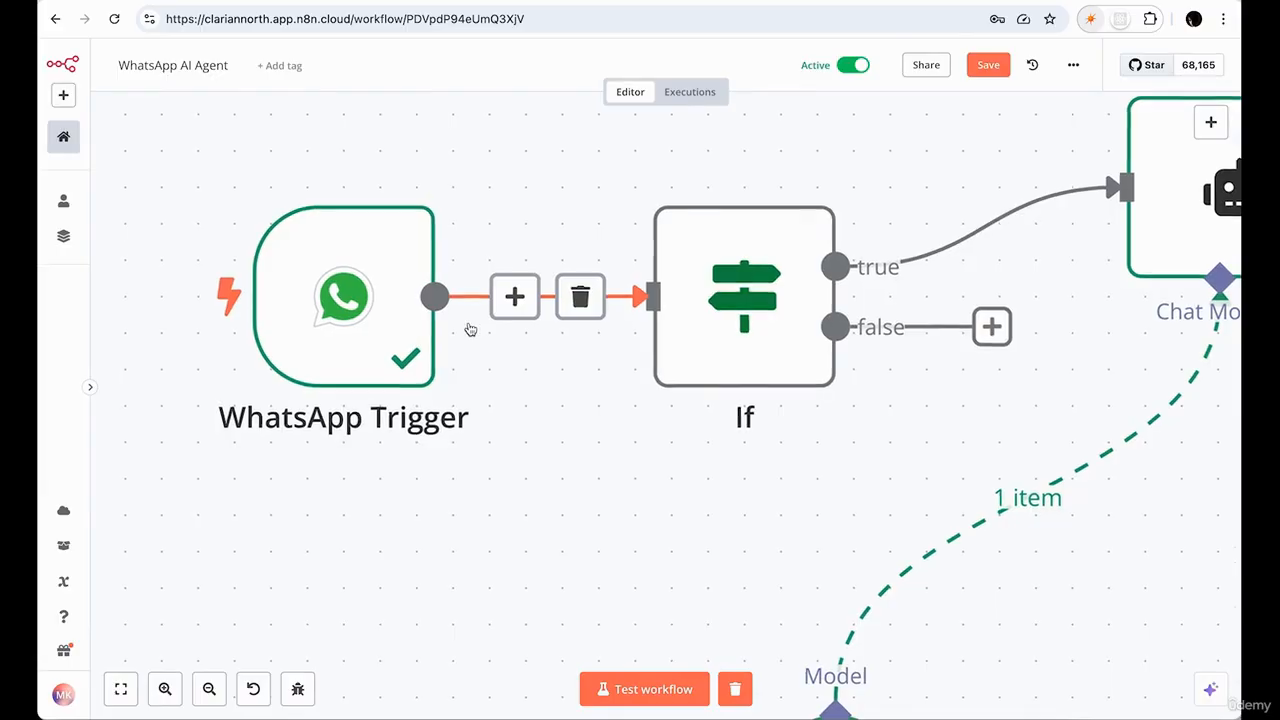
pyautogui.hscroll(2, 788, 307)
pyautogui.hscroll(1, 788, 307)
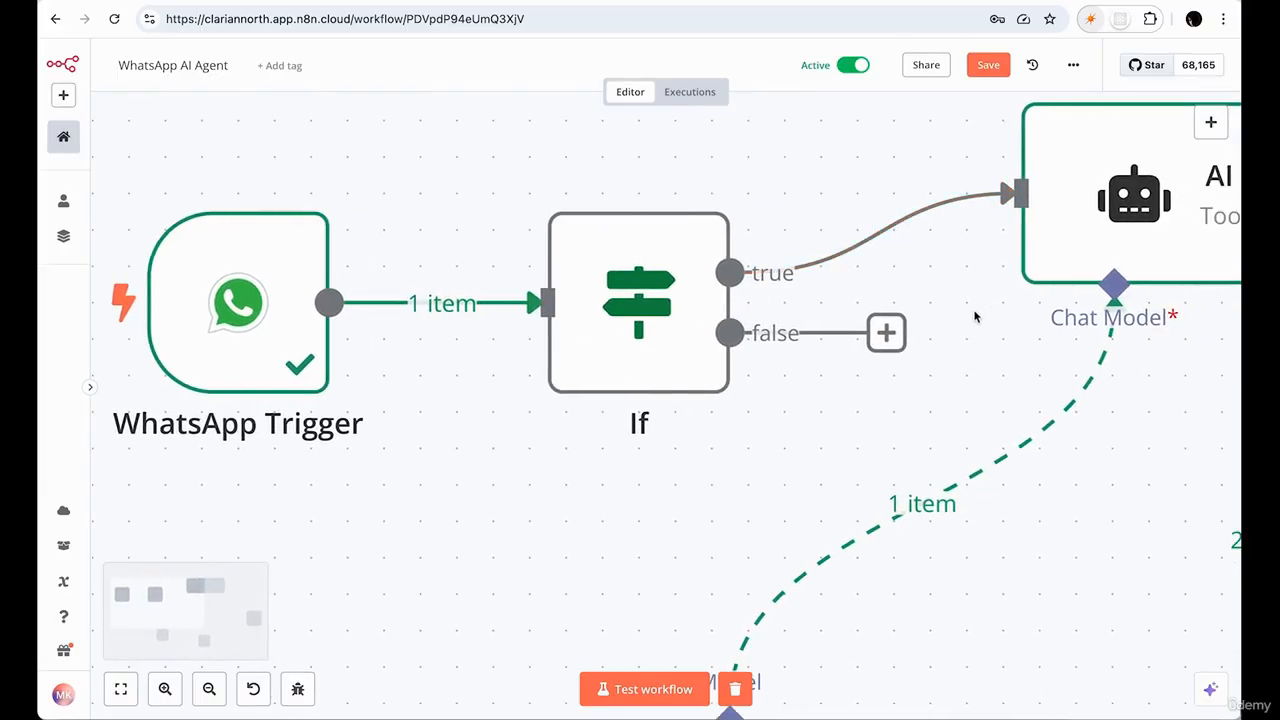
pyautogui.hscroll(2, 960, 331)
pyautogui.scroll(3, 606, 300)
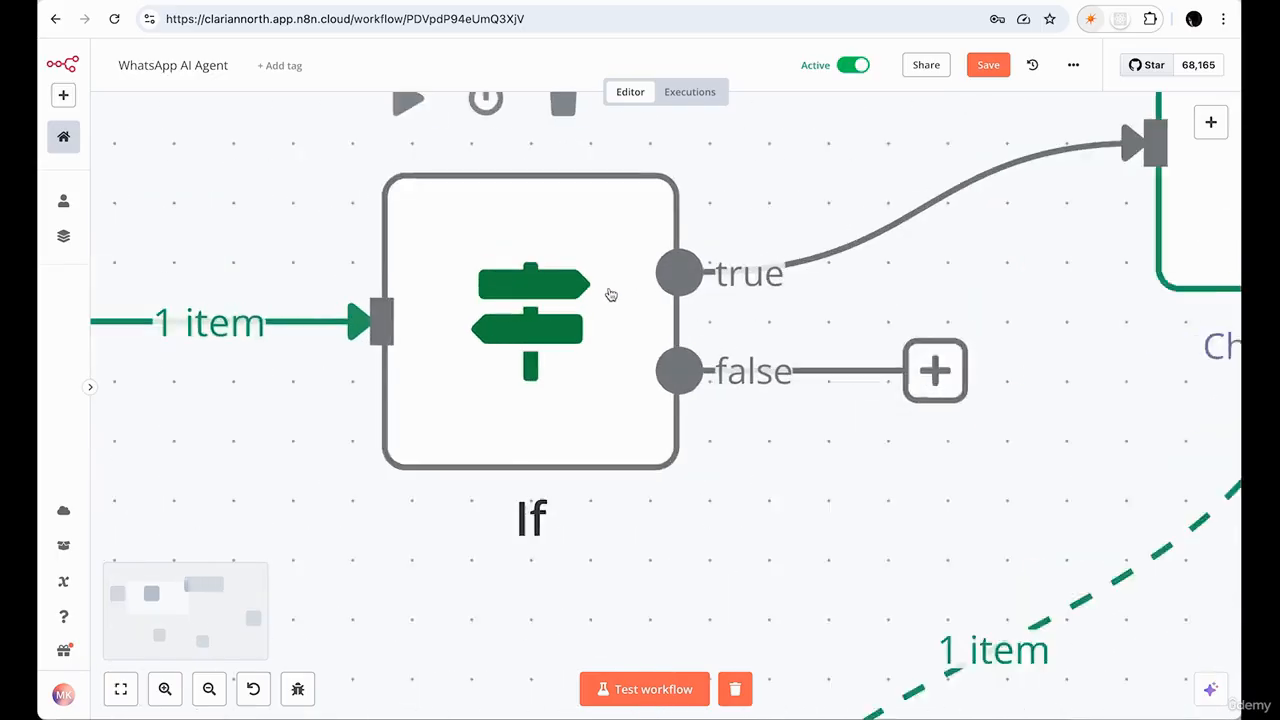
pyautogui.scroll(-5, 799, 367)
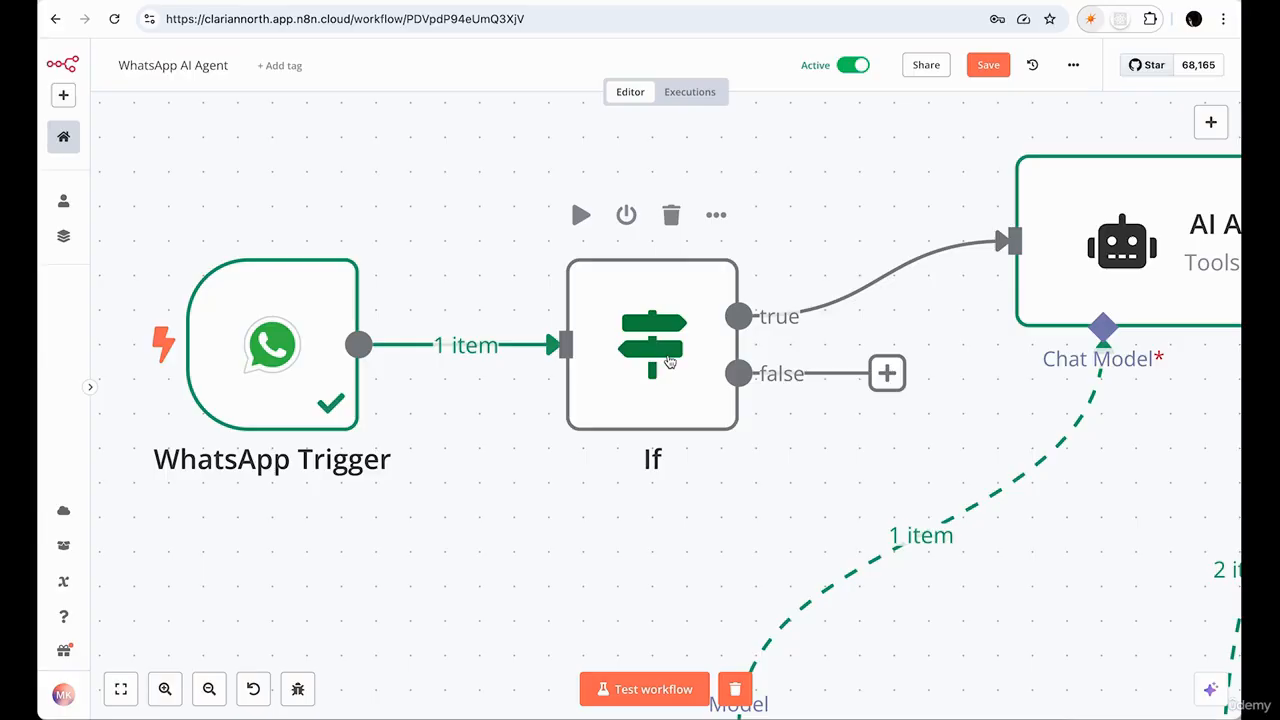
pyautogui.hscroll(-2, 628, 358)
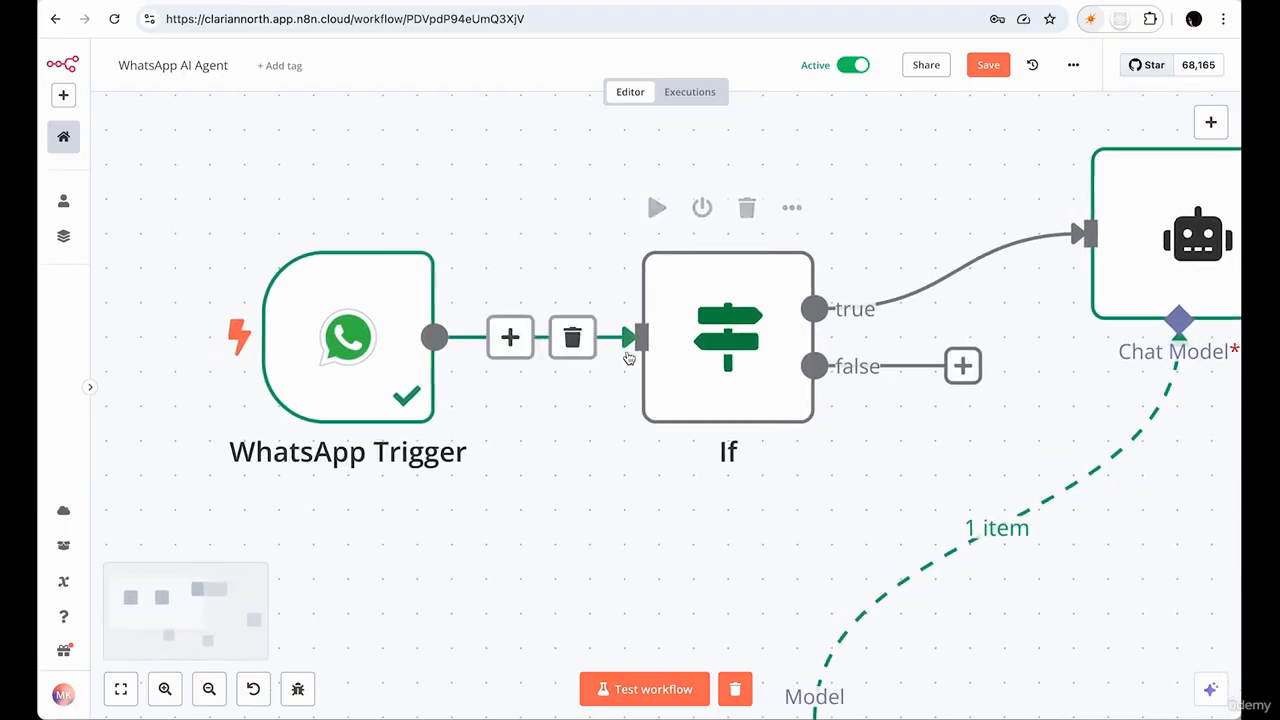
pyautogui.hscroll(-1, 371, 380)
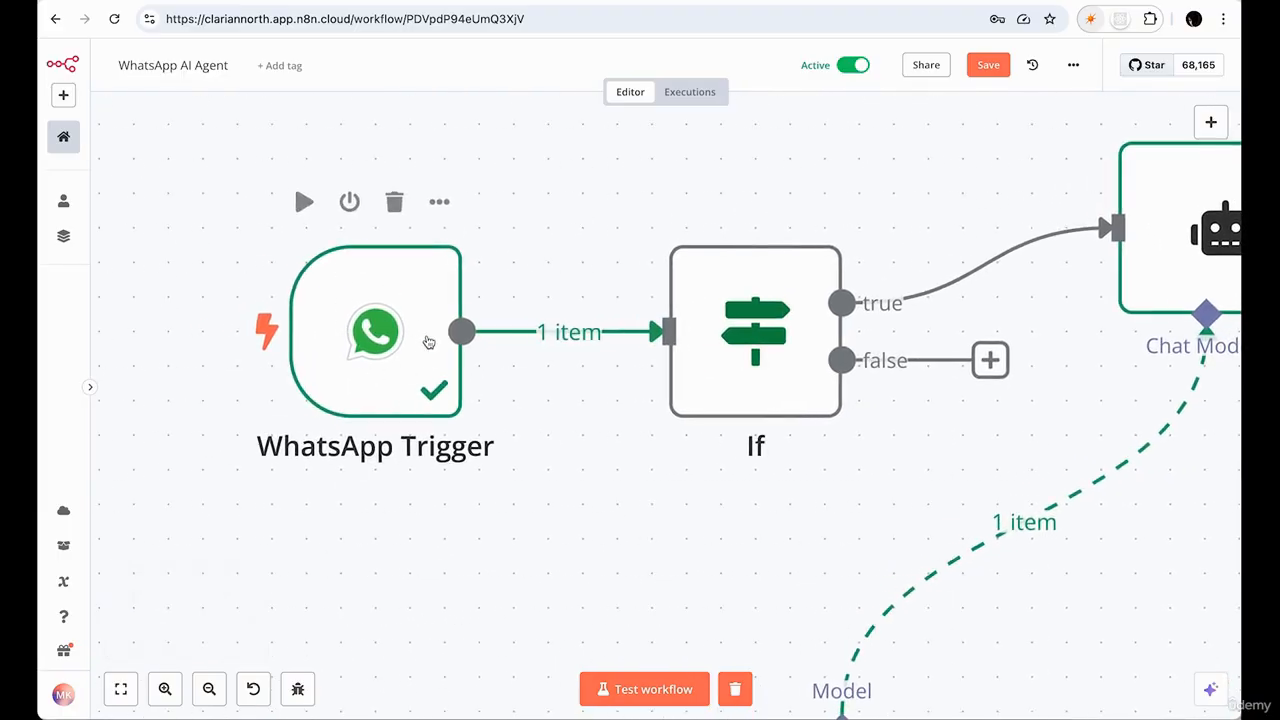
pyautogui.hscroll(4, 428, 342)
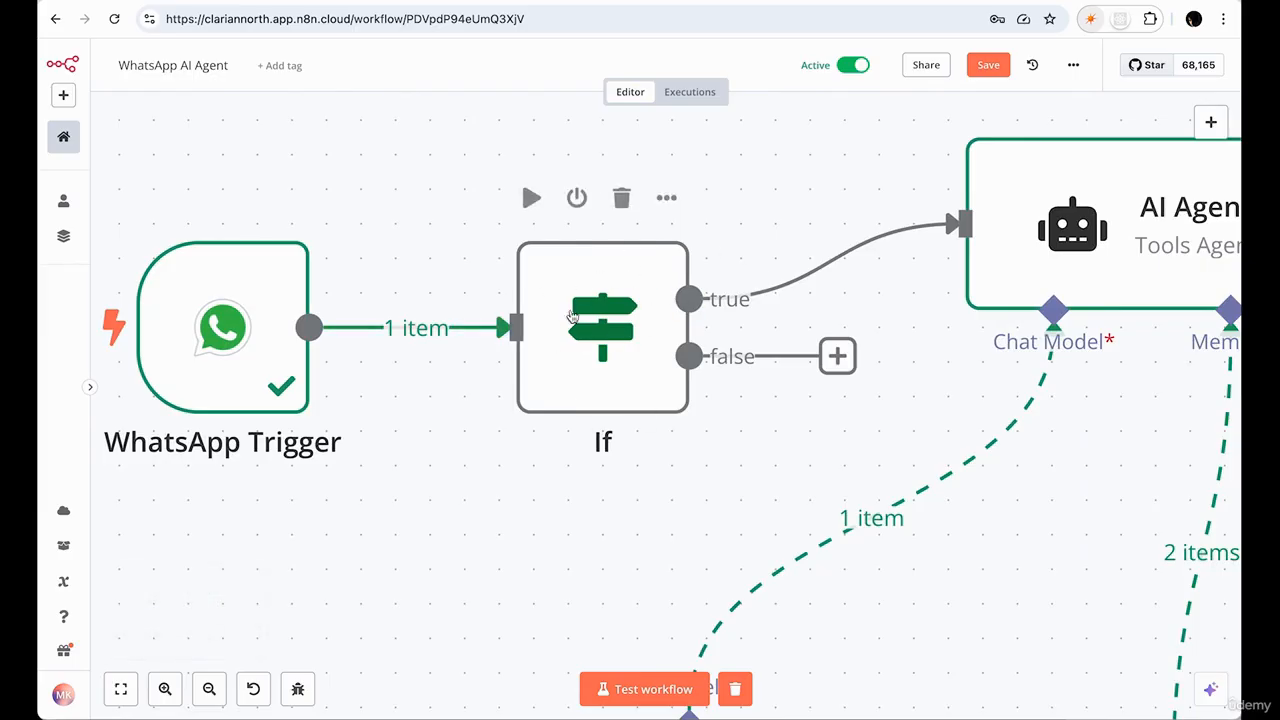
pyautogui.hscroll(7, 635, 335)
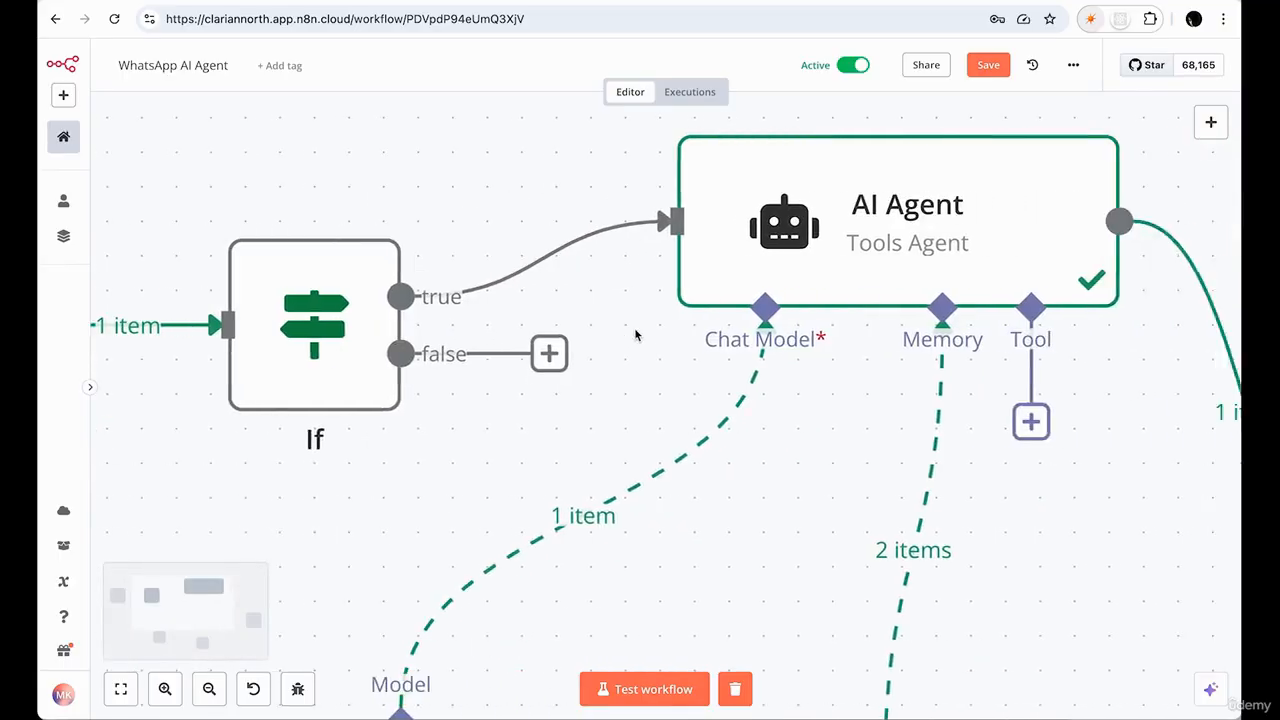
# Examine the AI Agent node with its model and memory connections, and its link to the WhatsApp Business Cloud node
pyautogui.hscroll(1, 635, 335)
pyautogui.keyDown('ctrl'); pyautogui.scroll(-3, 849, 303); pyautogui.keyUp('ctrl')
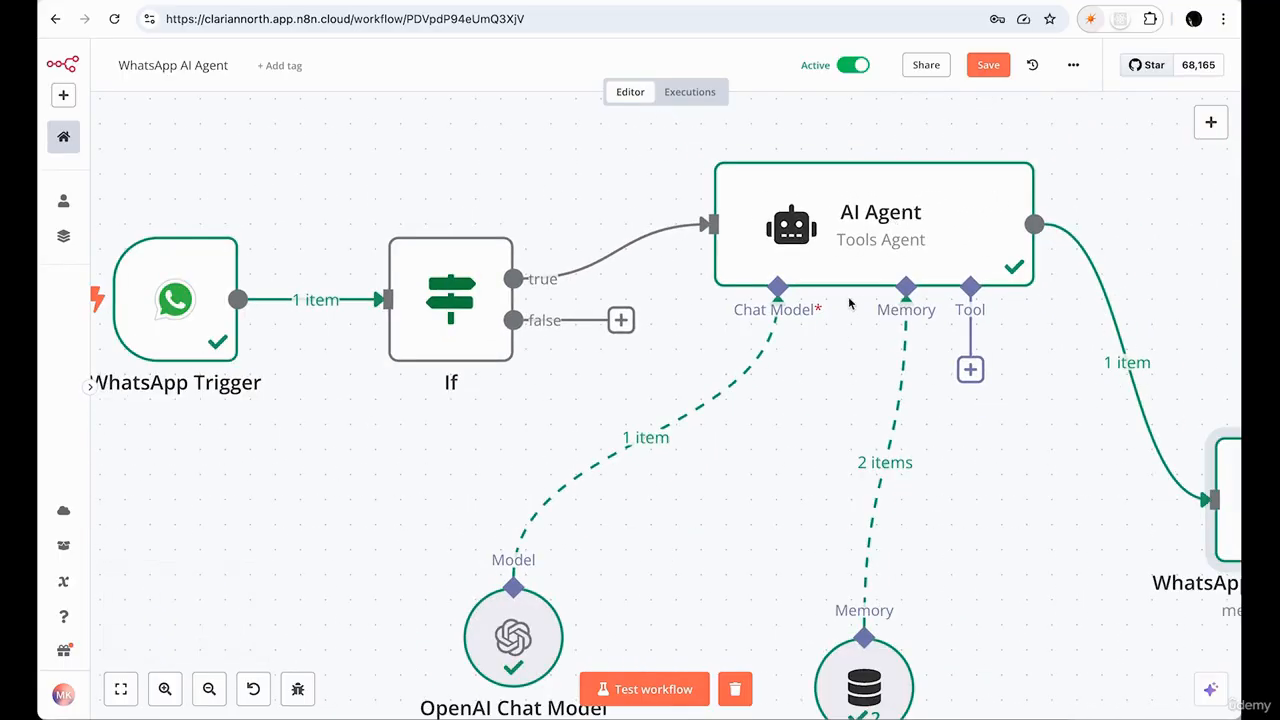
pyautogui.hscroll(4, 791, 331)
pyautogui.hscroll(3, 1137, 511)
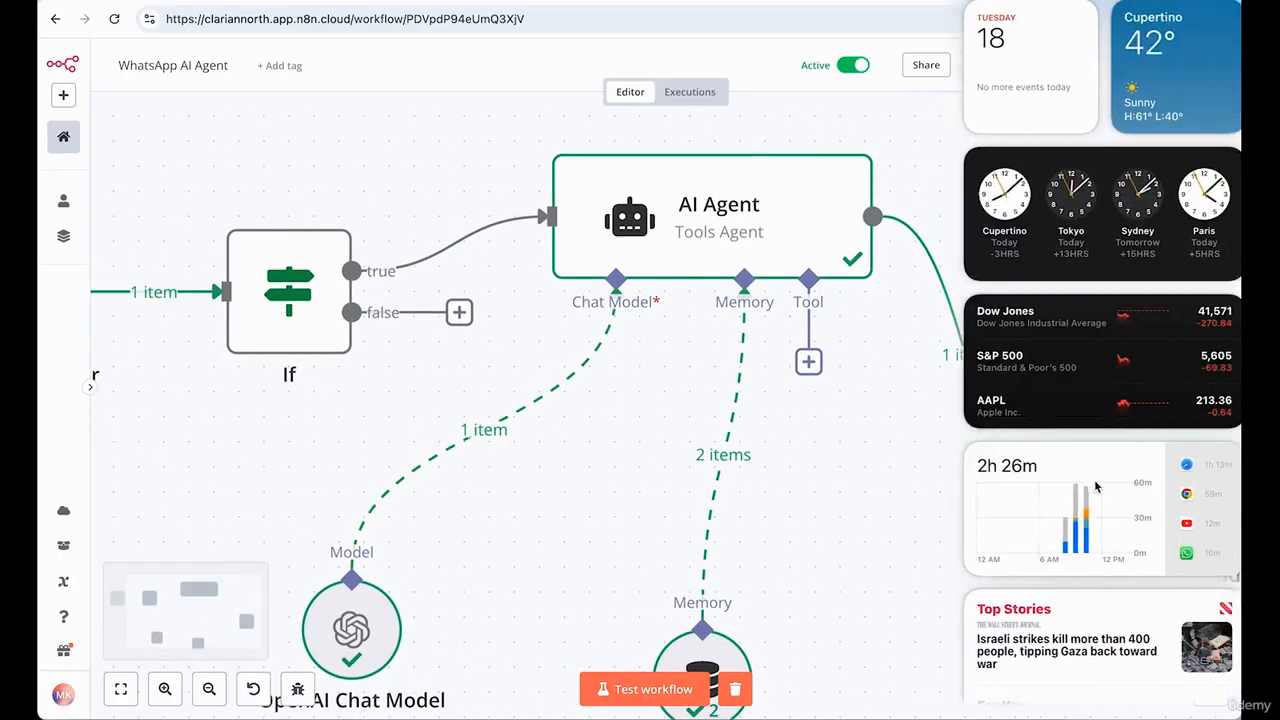
pyautogui.click(848, 530)
pyautogui.hscroll(4, 848, 530)
pyautogui.keyDown('ctrl'); pyautogui.scroll(5, 1008, 527); pyautogui.keyUp('ctrl')
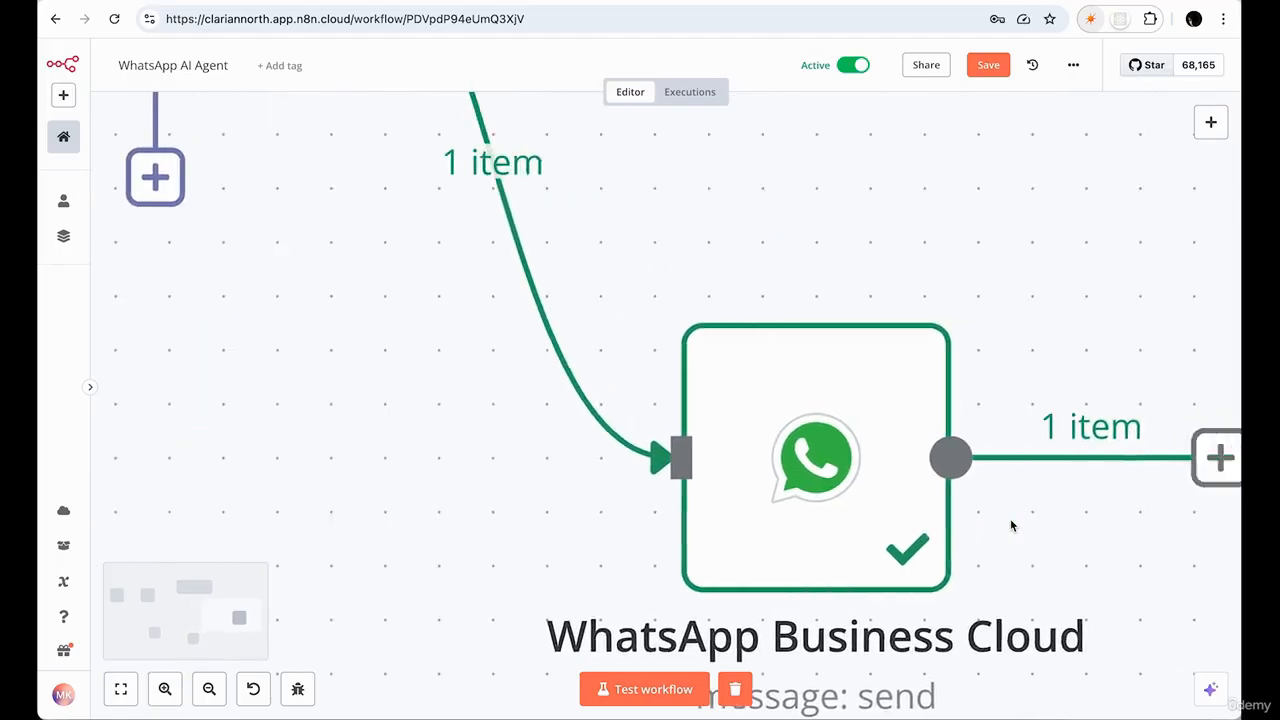
pyautogui.keyDown('ctrl'); pyautogui.scroll(-4, 1011, 525); pyautogui.keyUp('ctrl')
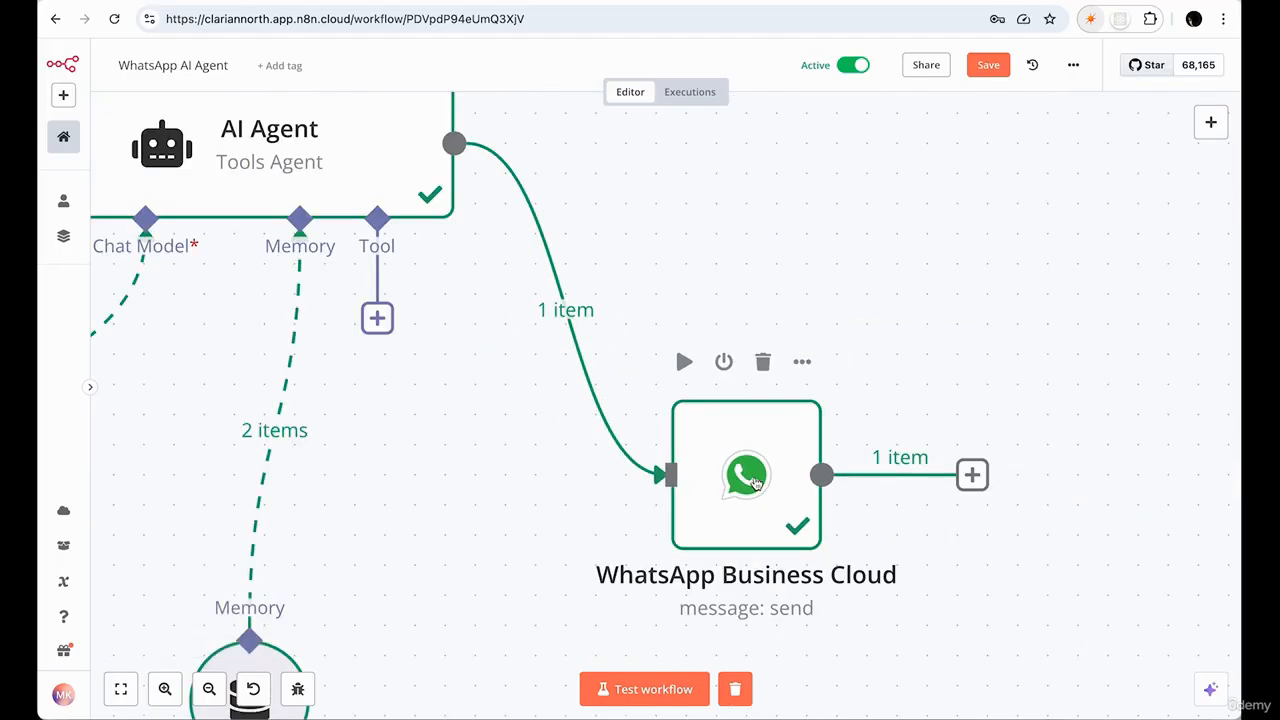
pyautogui.hscroll(-10, 818, 474)
pyautogui.scroll(2, 818, 474)
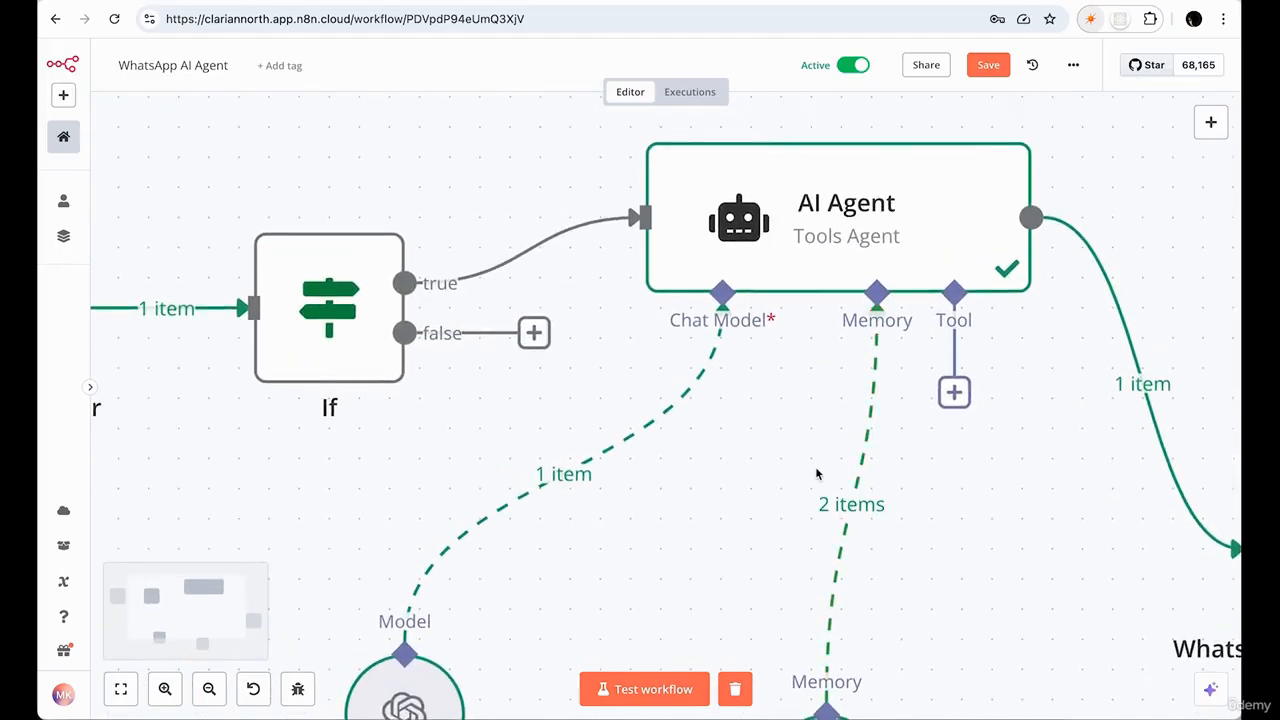
# Save the WhatsApp AI Agent workflow
pyautogui.hscroll(-3, 816, 474)
pyautogui.scroll(2, 816, 474)
pyautogui.hscroll(-1, 765, 455)
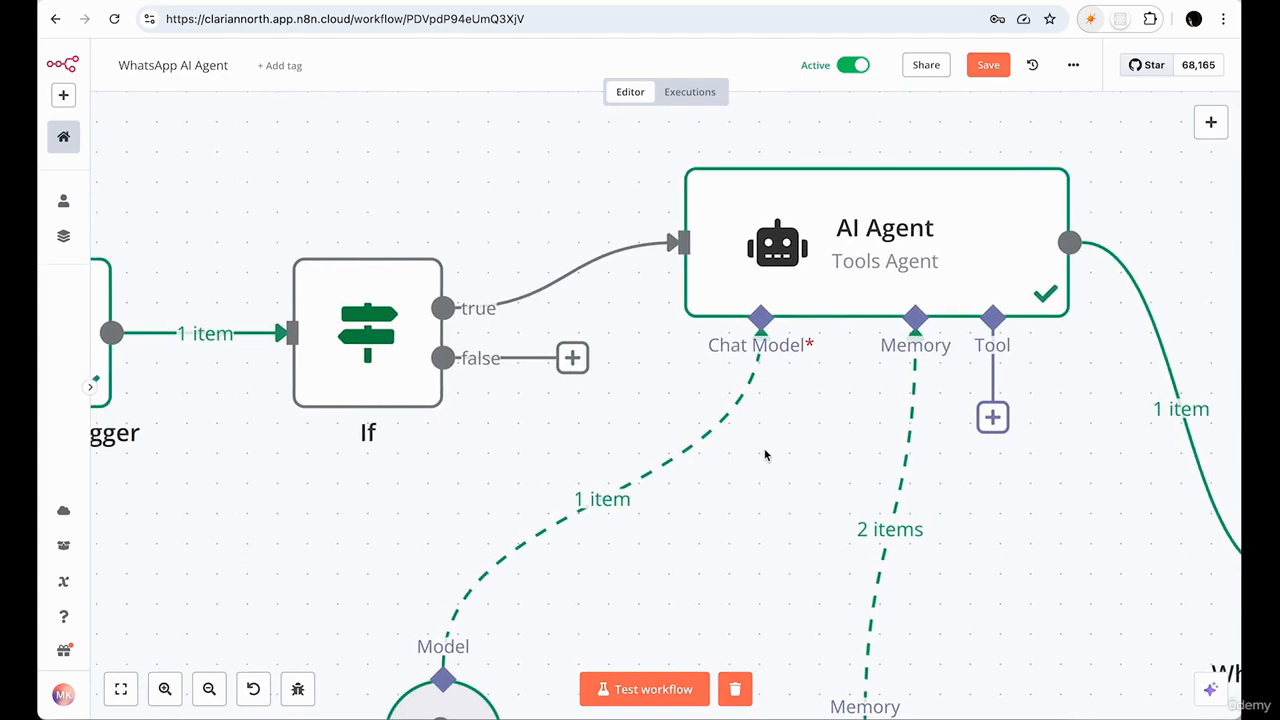
pyautogui.hscroll(-5, 466, 391)
pyautogui.keyDown('ctrl'); pyautogui.scroll(-2, 466, 391); pyautogui.keyUp('ctrl')
pyautogui.hscroll(-1, 466, 391)
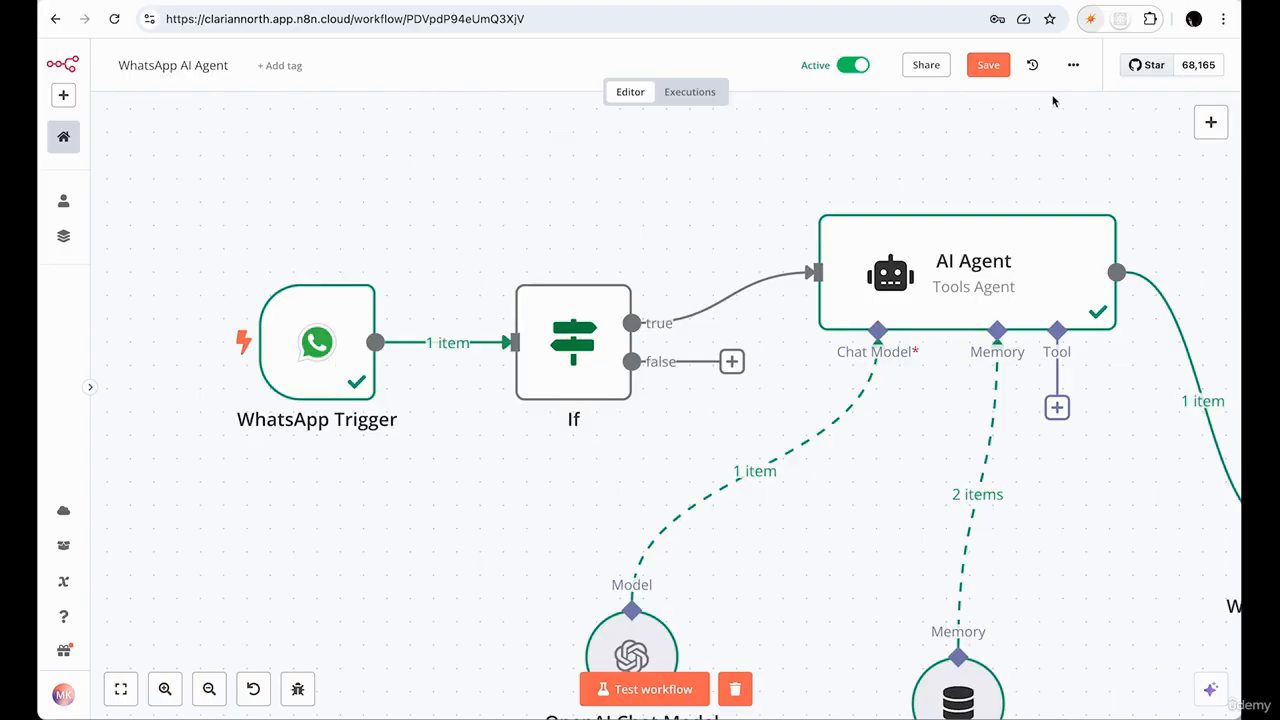
pyautogui.click(975, 63)
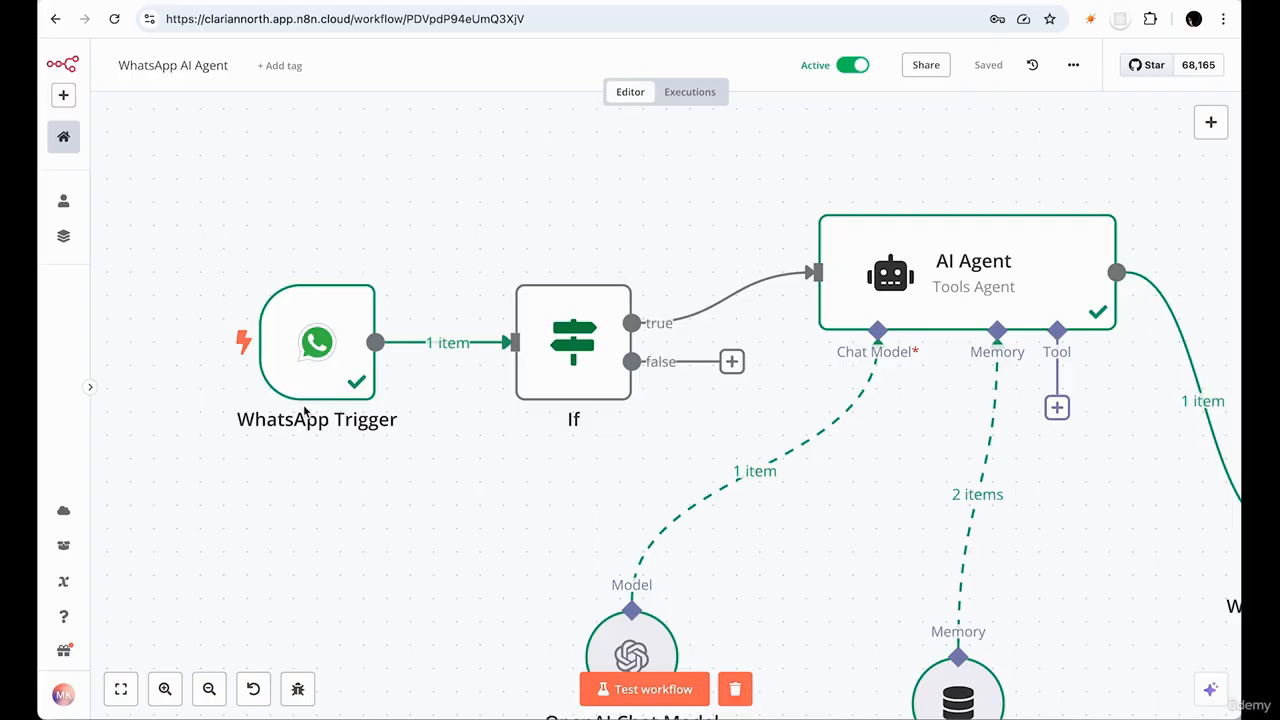
pyautogui.scroll(-3, 524, 691)
pyautogui.scroll(-1, 712, 555)
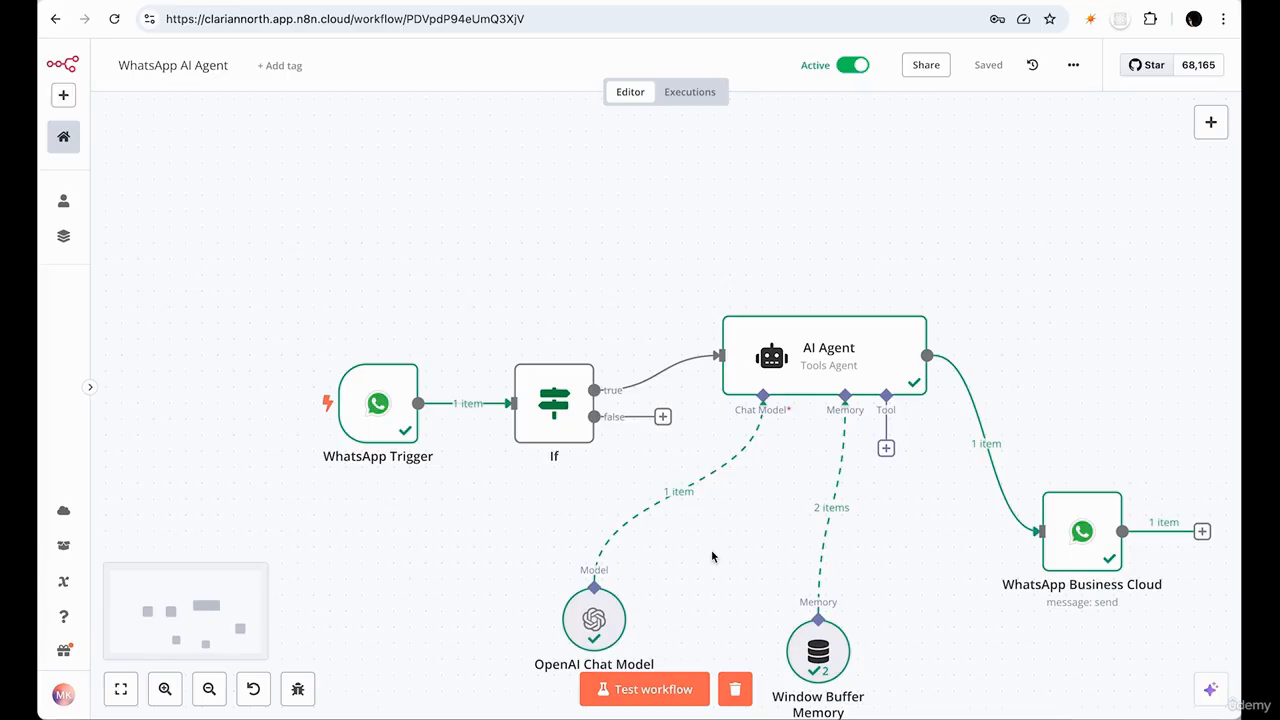
pyautogui.scroll(2, 405, 403)
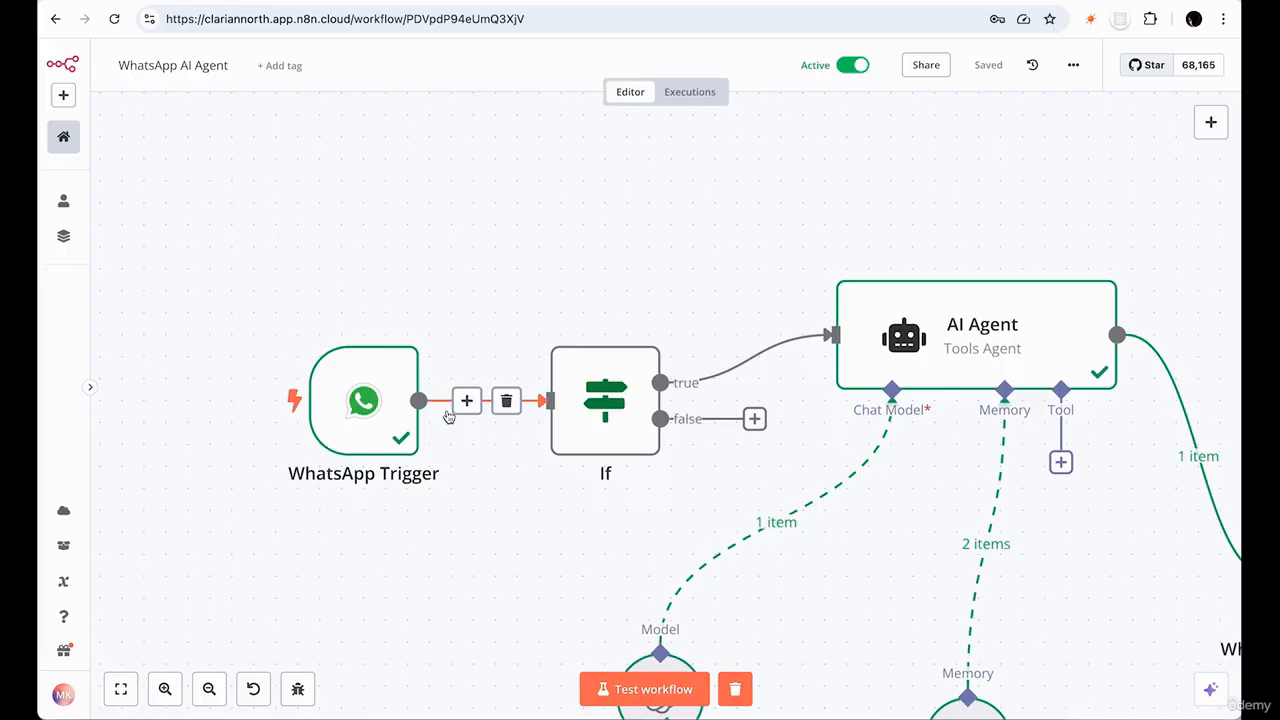
pyautogui.scroll(-1, 674, 509)
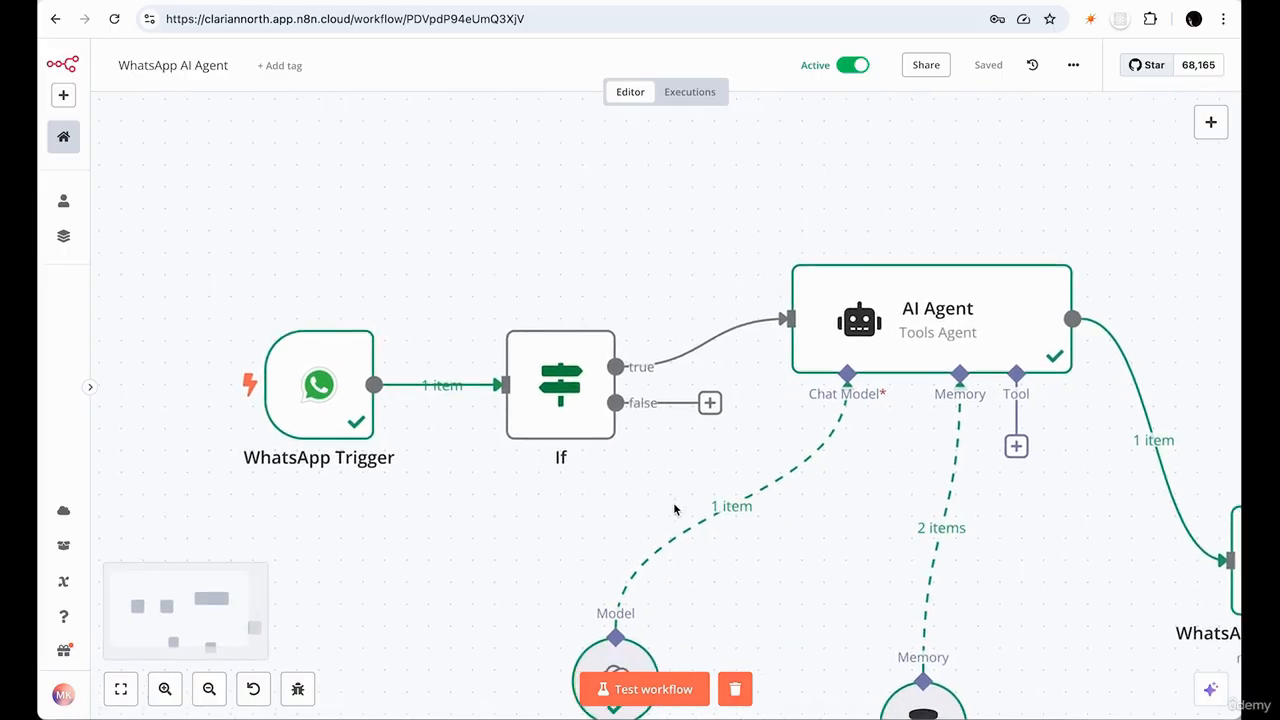
pyautogui.moveTo(429, 387)
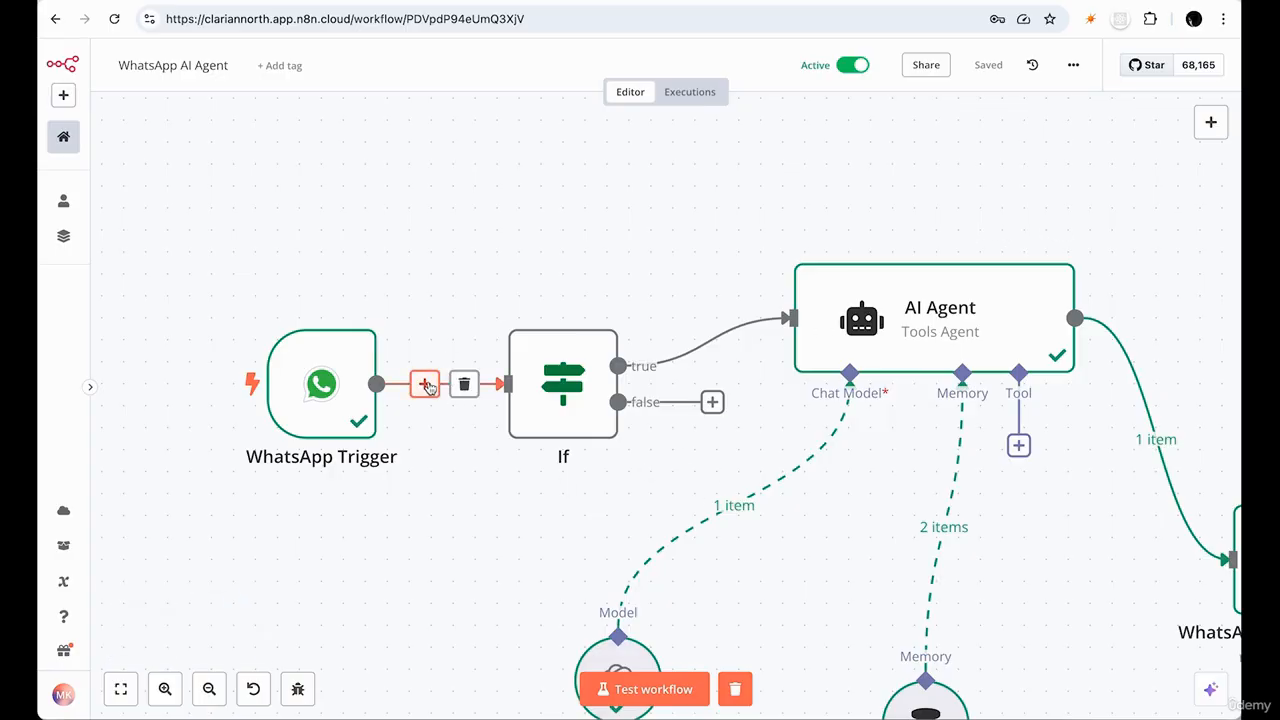
# Examine the path from the WhatsApp Trigger through the If node's branches to the AI Agent and its connectors
pyautogui.scroll(5, 550, 392)
pyautogui.scroll(-3, 429, 349)
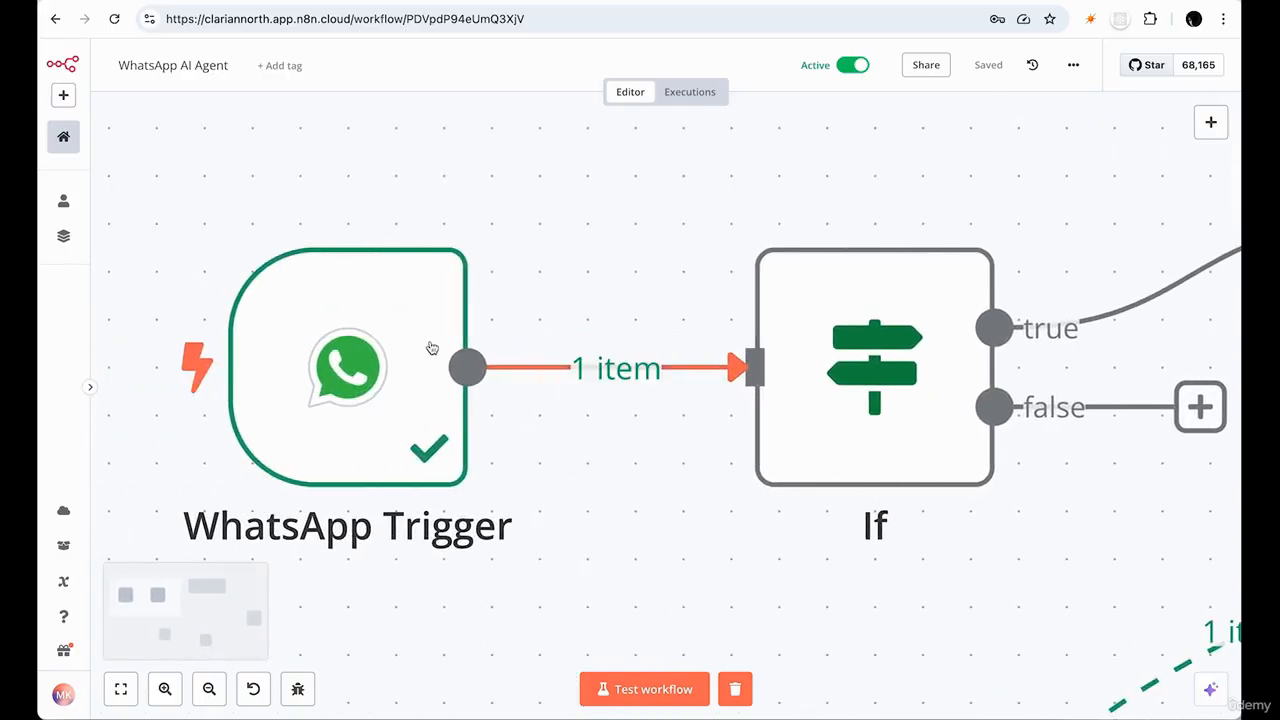
pyautogui.scroll(4, 368, 347)
pyautogui.hscroll(2, 368, 347)
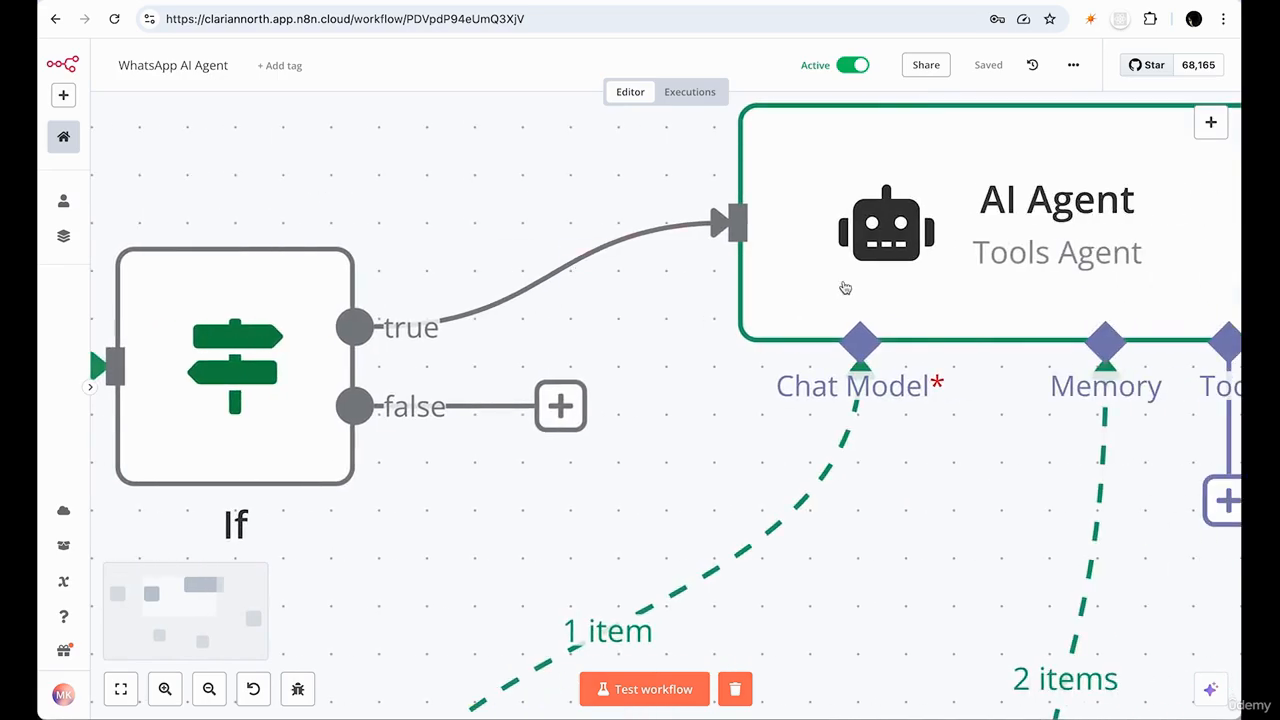
pyautogui.hscroll(3, 881, 225)
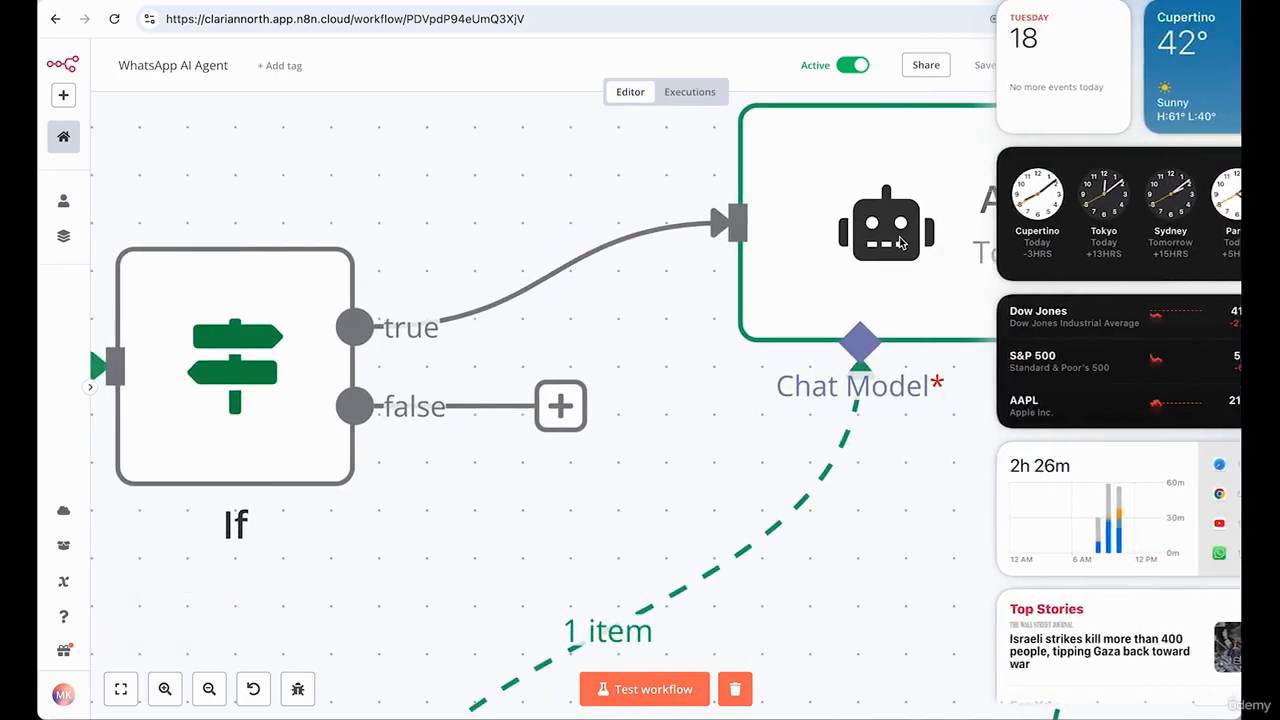
pyautogui.click(929, 420)
pyautogui.hscroll(3, 929, 420)
pyautogui.hscroll(-1, 929, 420)
pyautogui.scroll(-2, 929, 420)
pyautogui.scroll(-1, 929, 420)
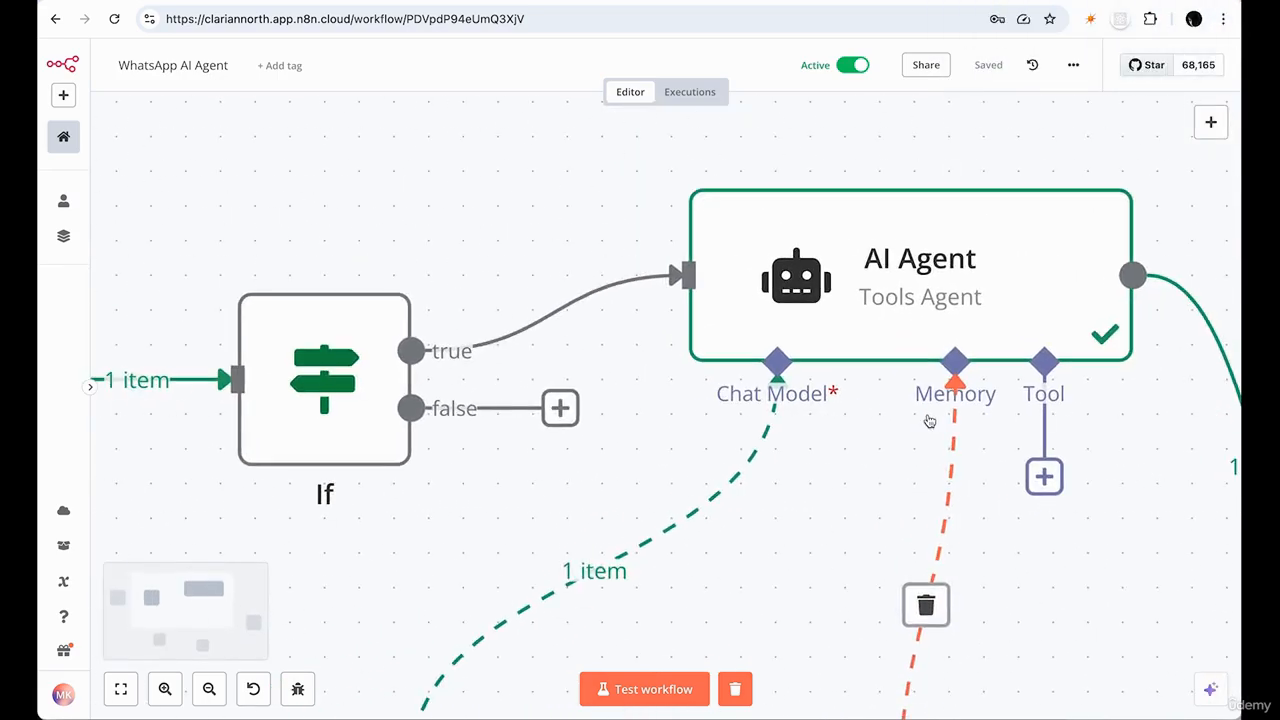
pyautogui.scroll(-4, 871, 437)
pyautogui.hscroll(3, 871, 437)
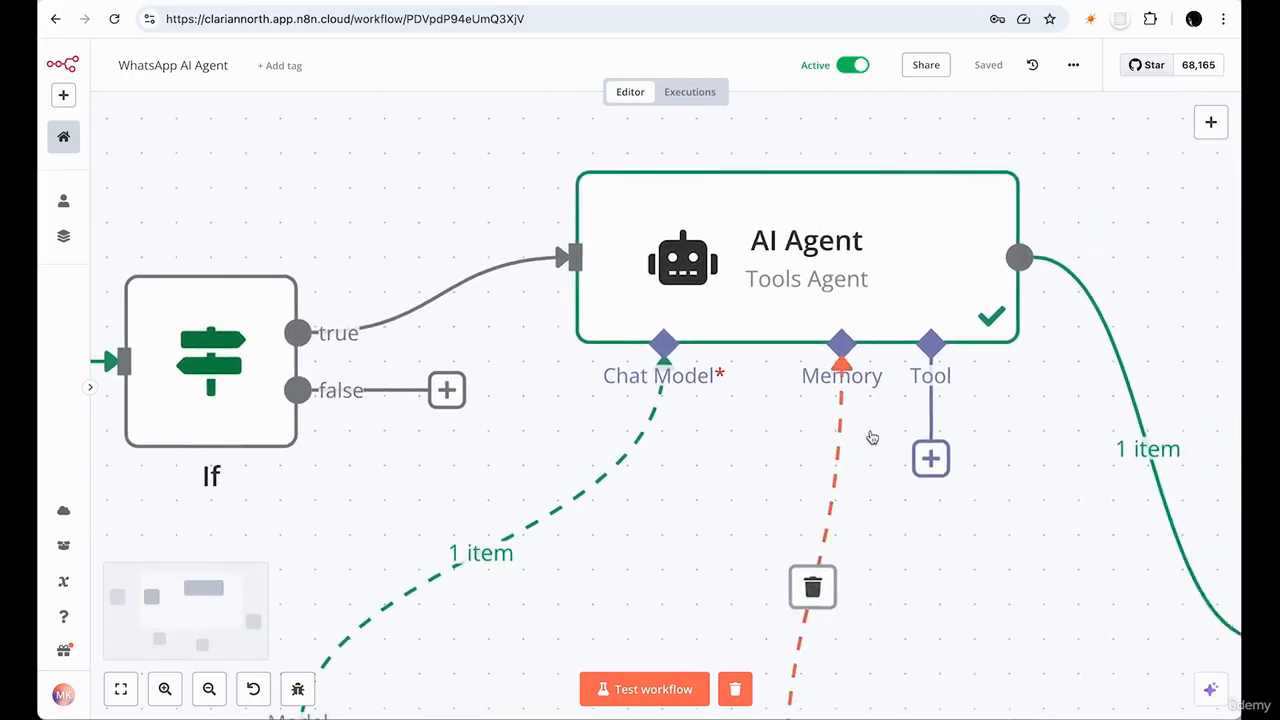
pyautogui.scroll(1, 871, 437)
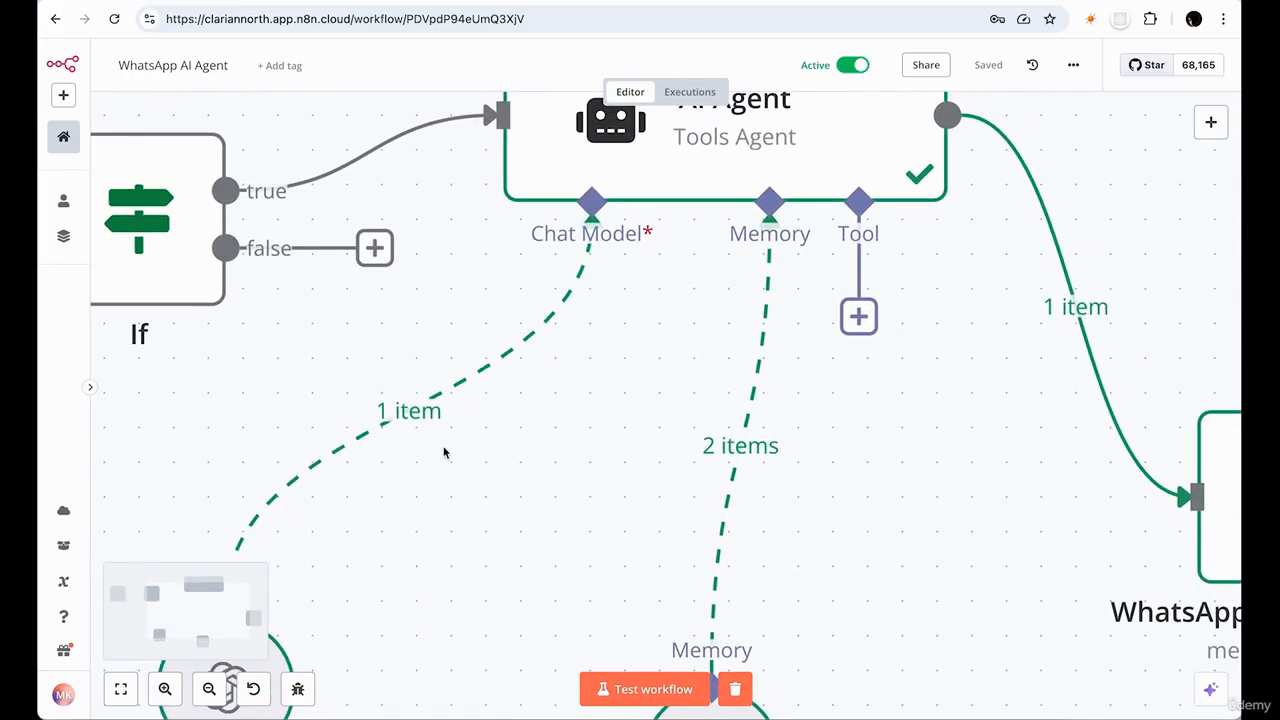
# Examine the OpenAI Chat Model and Window Buffer Memory nodes attached to the AI Agent
pyautogui.scroll(-3, 444, 450)
pyautogui.scroll(-3, 578, 516)
pyautogui.hscroll(-2, 578, 516)
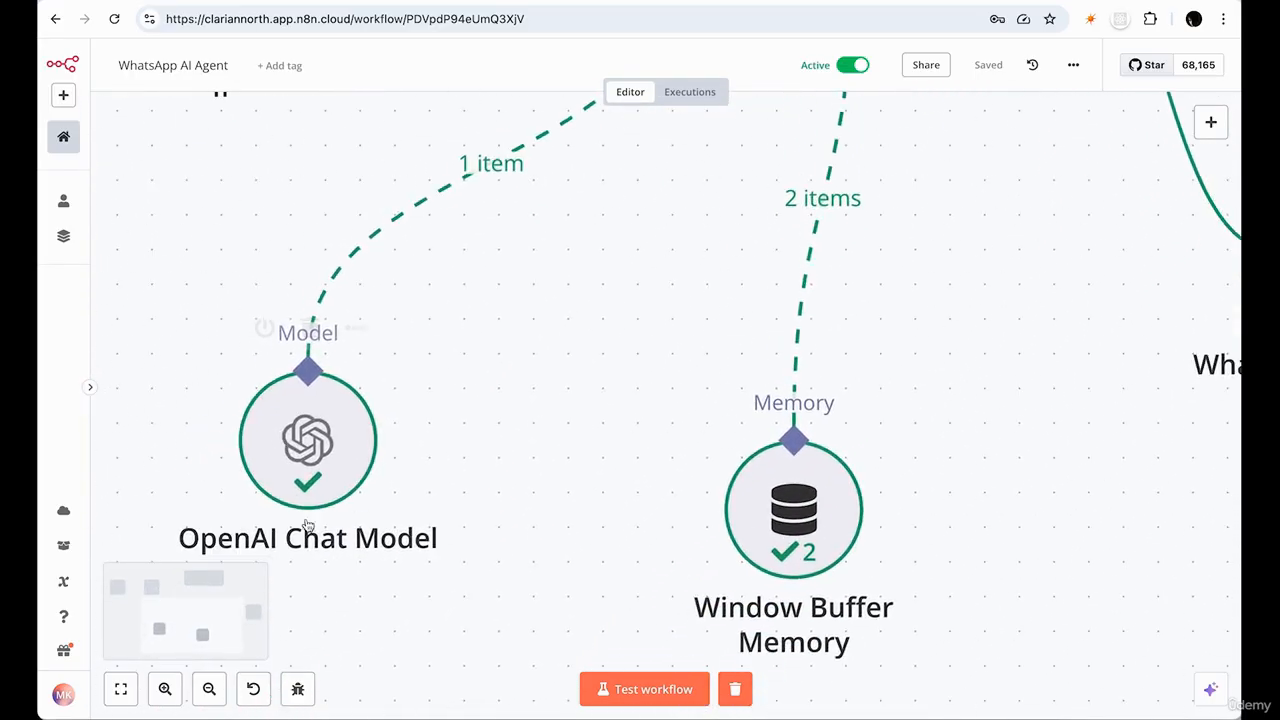
pyautogui.hscroll(1, 496, 418)
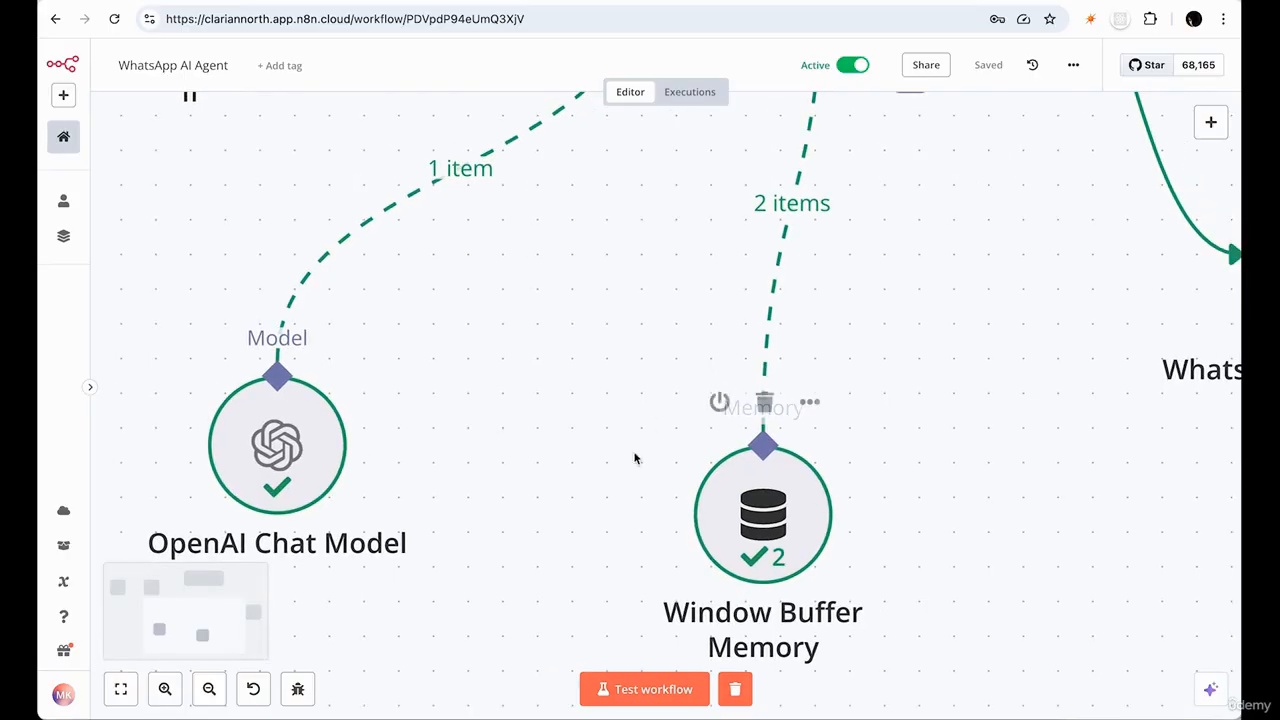
pyautogui.scroll(-1, 820, 515)
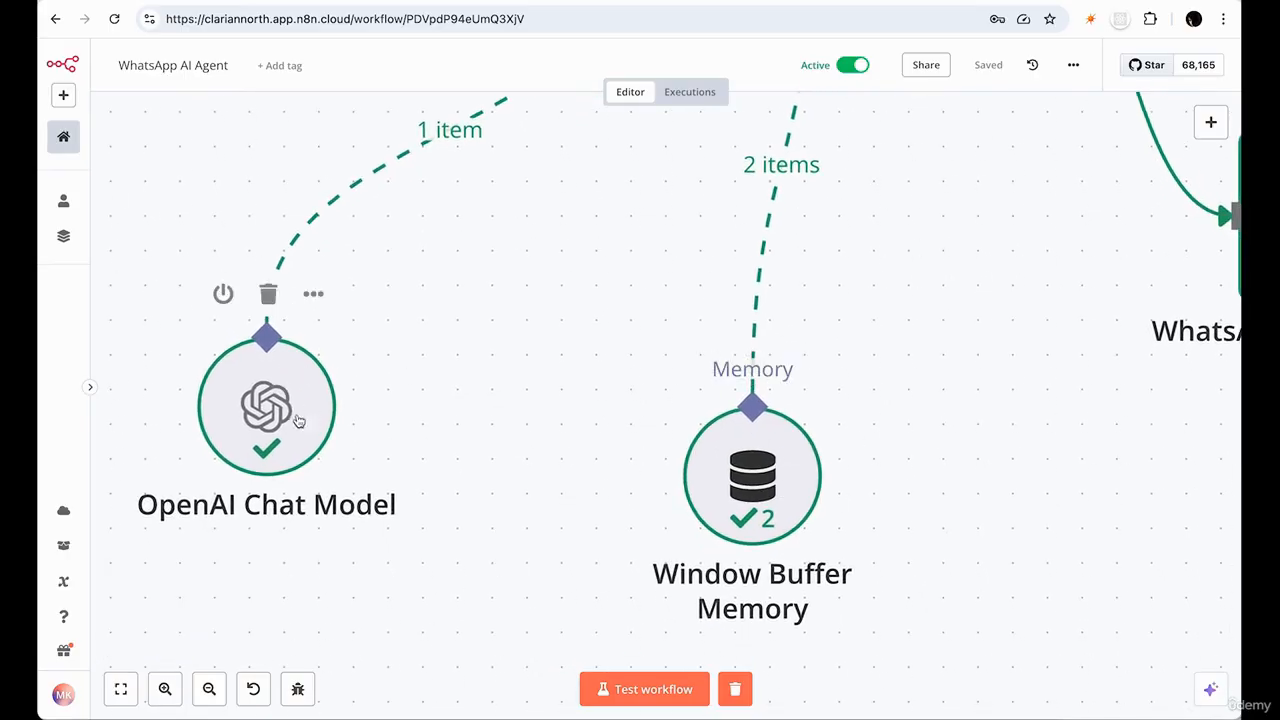
# Examine the AI Agent's output link to WhatsApp Business Cloud and the layout of the whole workflow
pyautogui.scroll(6, 951, 337)
pyautogui.hscroll(3, 951, 337)
pyautogui.scroll(-3, 694, 537)
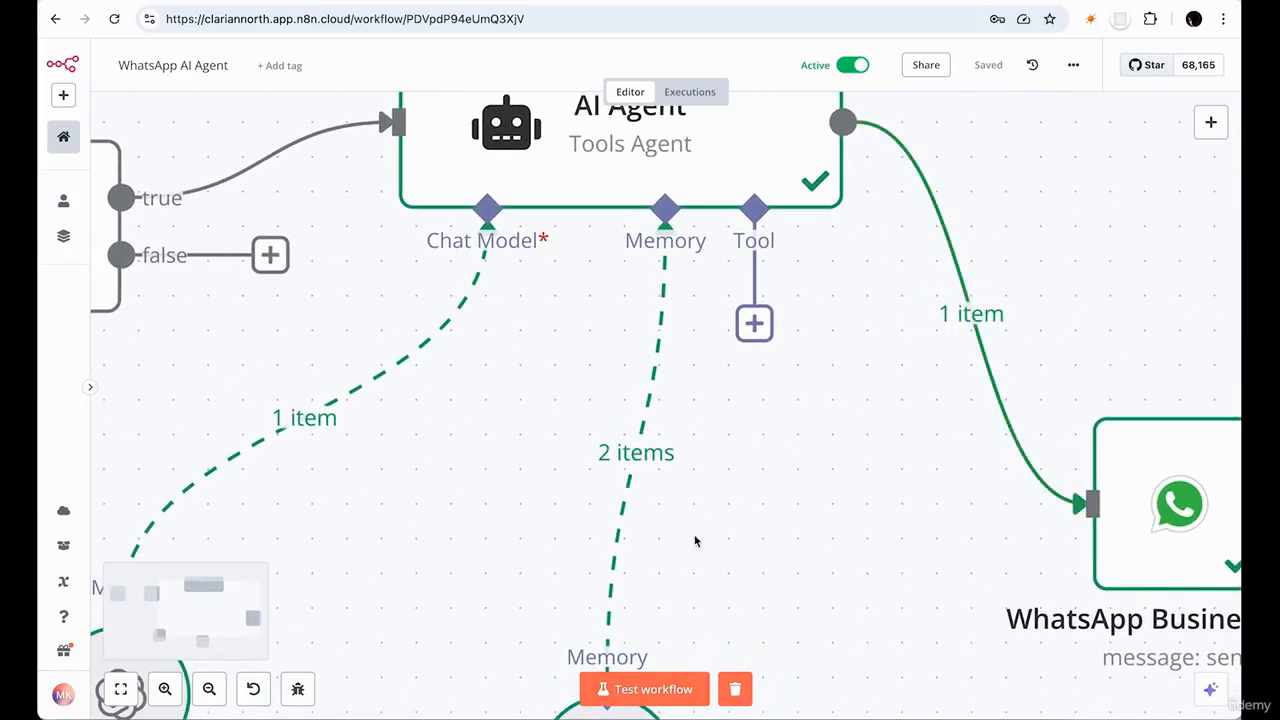
pyautogui.hscroll(4, 694, 537)
pyautogui.scroll(5, 698, 448)
pyautogui.scroll(-5, 698, 448)
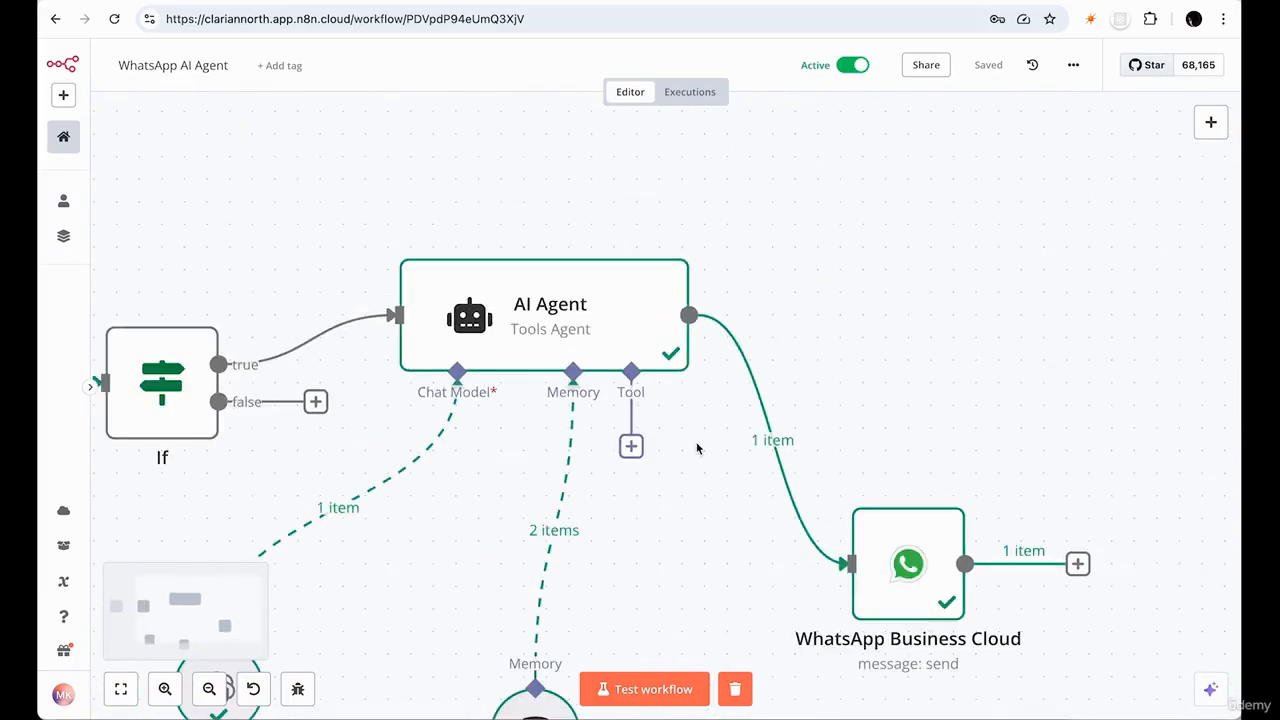
pyautogui.scroll(3, 754, 466)
pyautogui.scroll(-2, 754, 468)
pyautogui.scroll(-3, 754, 470)
pyautogui.hscroll(-3, 754, 470)
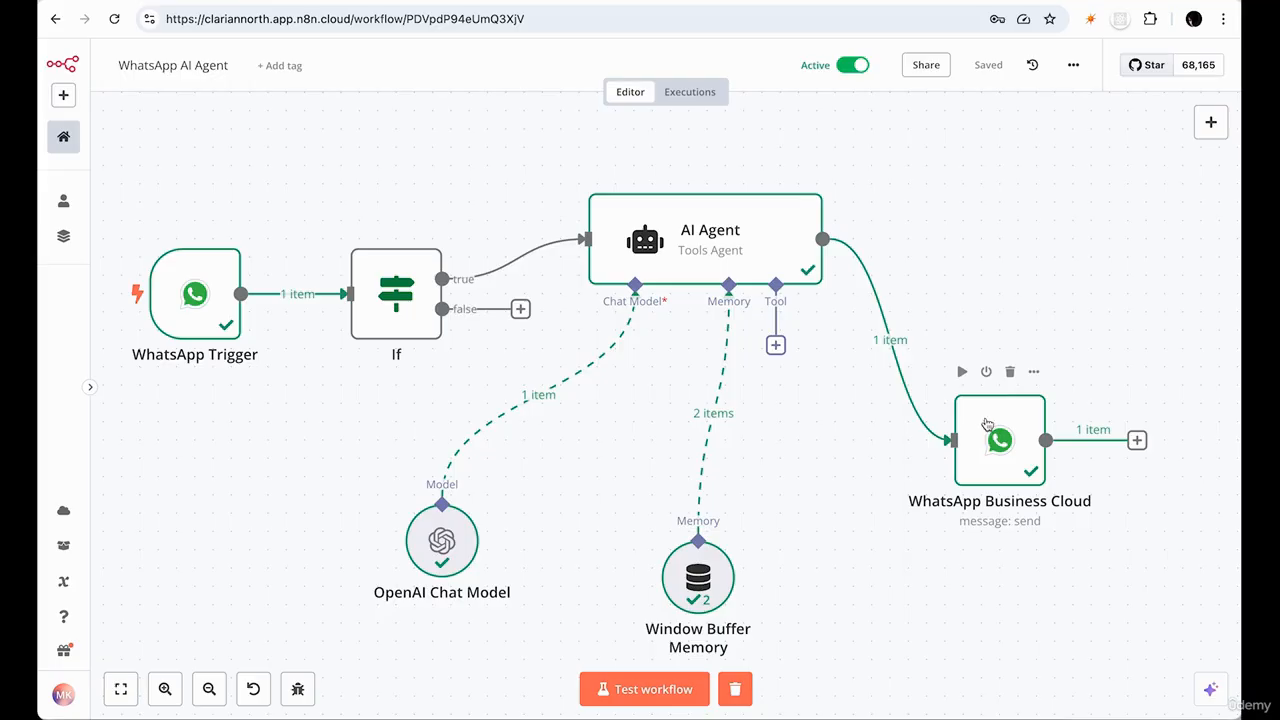
pyautogui.hscroll(-2, 823, 449)
pyautogui.scroll(-1, 823, 449)
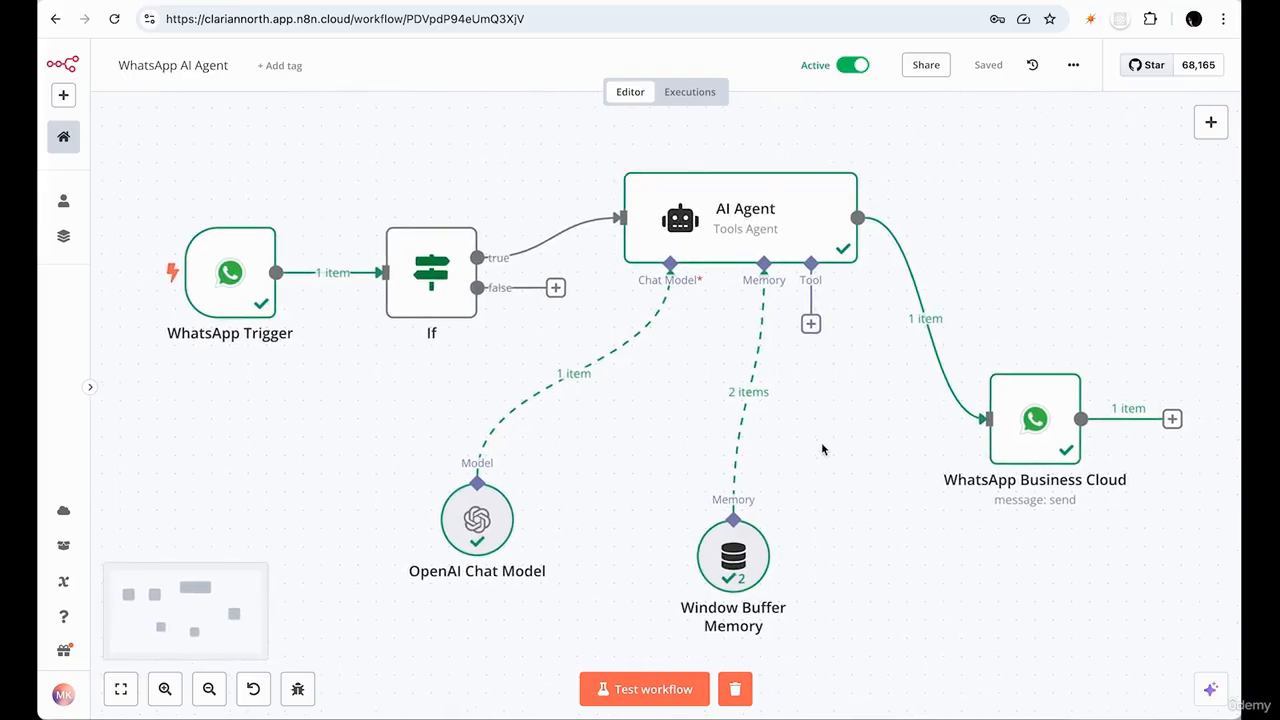
pyautogui.hscroll(2, 822, 449)
pyautogui.scroll(-1, 822, 449)
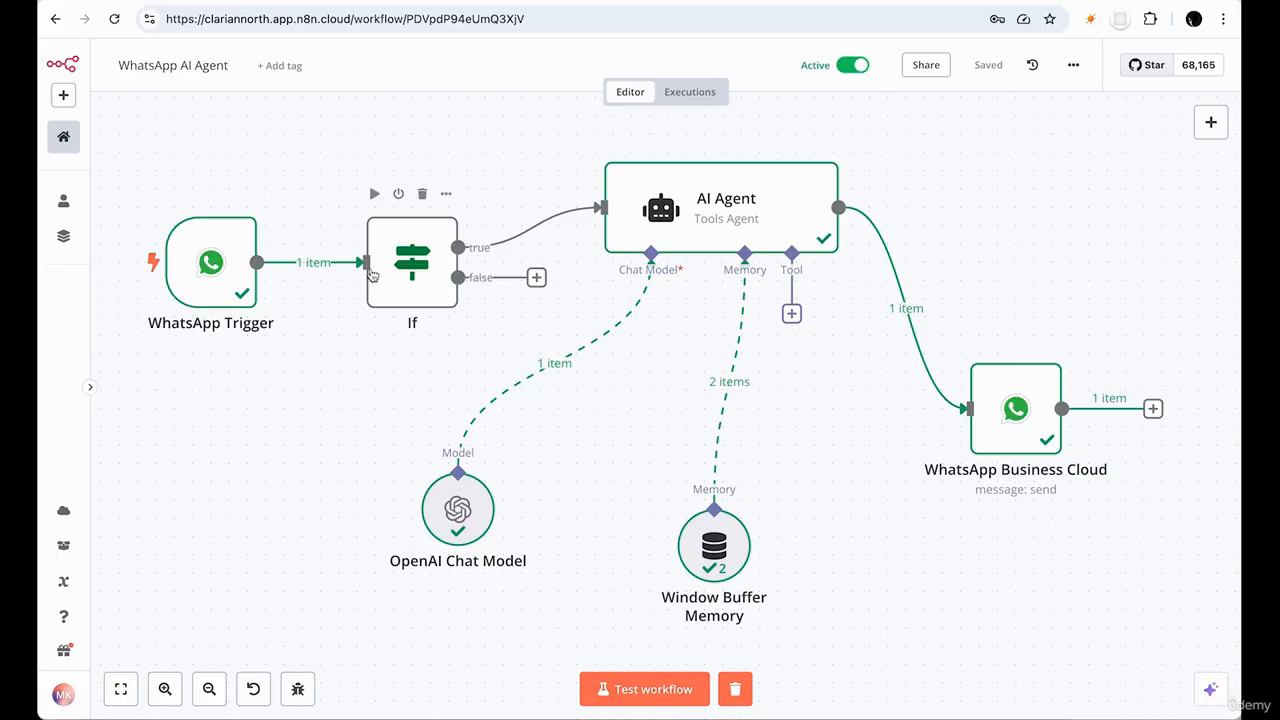
# Open the WhatsApp Trigger node and run its test step to listen for an incoming message
pyautogui.hscroll(-2, 371, 272)
pyautogui.scroll(4, 371, 272)
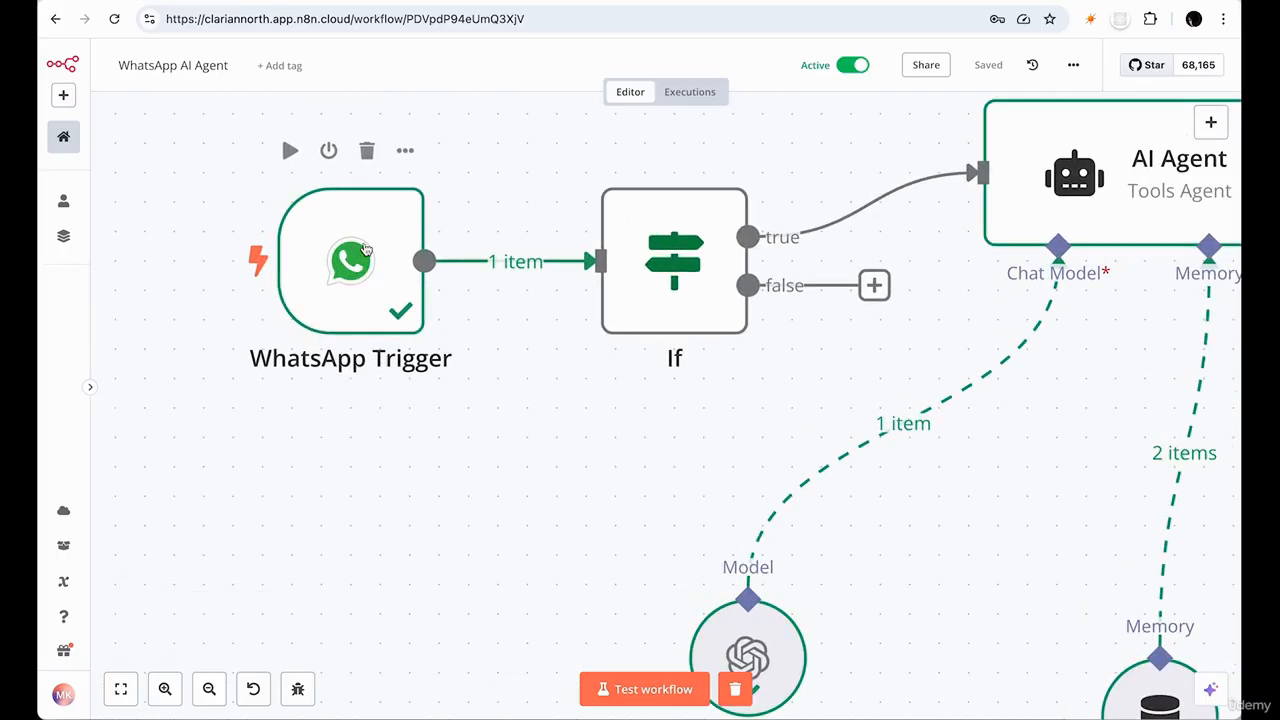
pyautogui.click(374, 237)
pyautogui.doubleClick(374, 237)
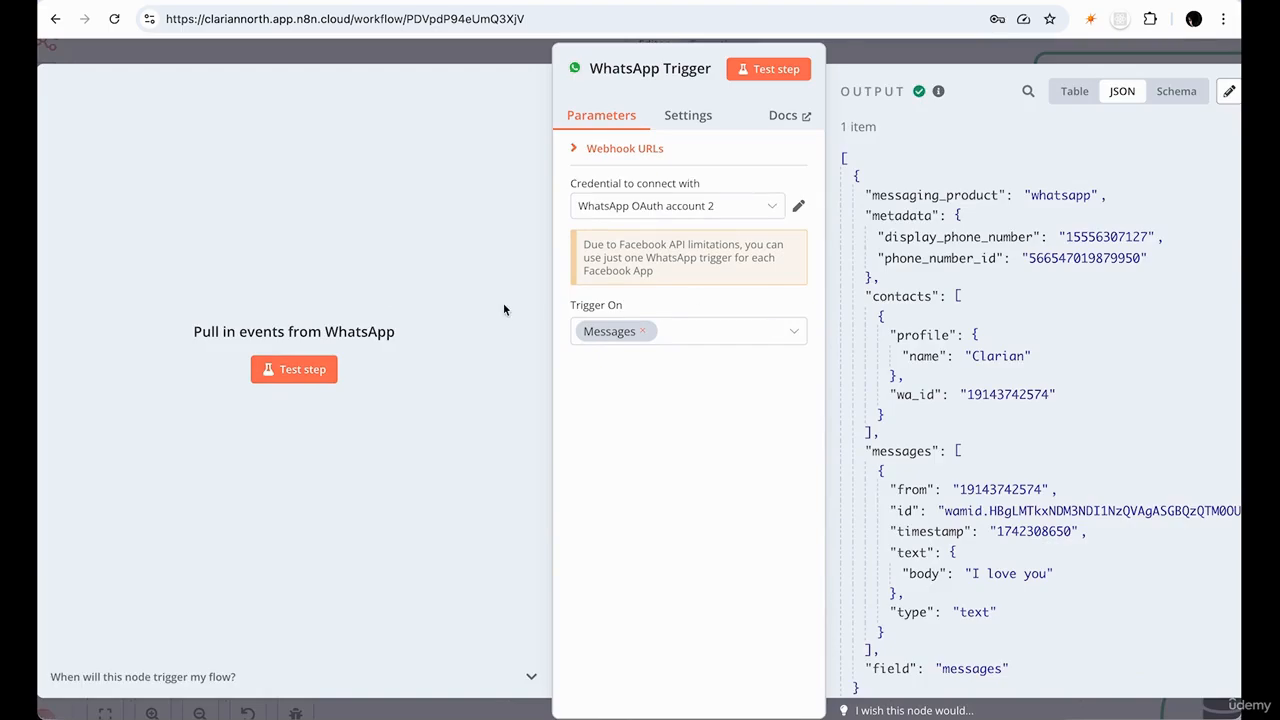
pyautogui.click(270, 372)
# Switch to WhatsApp, send the message "yoyo" in the open business-number chat, and return to n8n
pyautogui.press('super+space')
pyautogui.write('t')
pyautogui.press('BackSpace')
pyautogui.write('whatsApp')
pyautogui.press('Return')
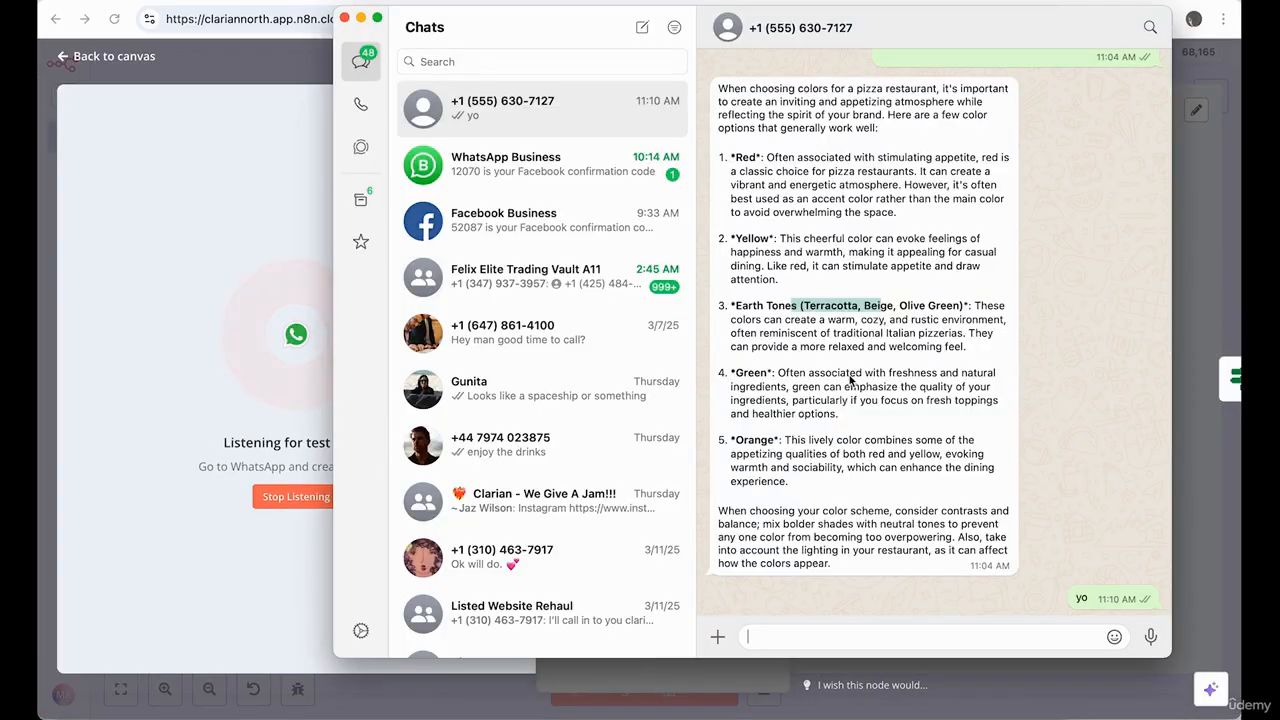
pyautogui.write('yo')
pyautogui.press('Return')
pyautogui.press('super+Tab')
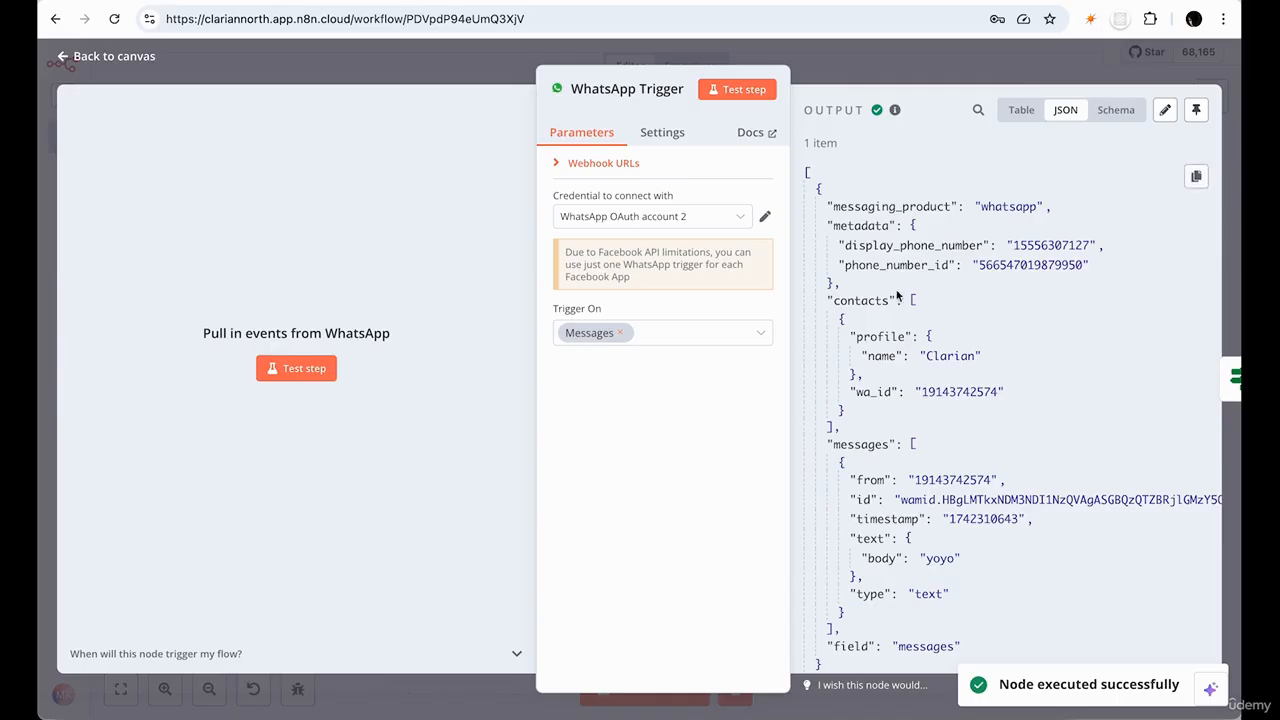
# Review the trigger's JSON output down to the message body text, and return to the workflow canvas
pyautogui.scroll(-2, 1020, 420)
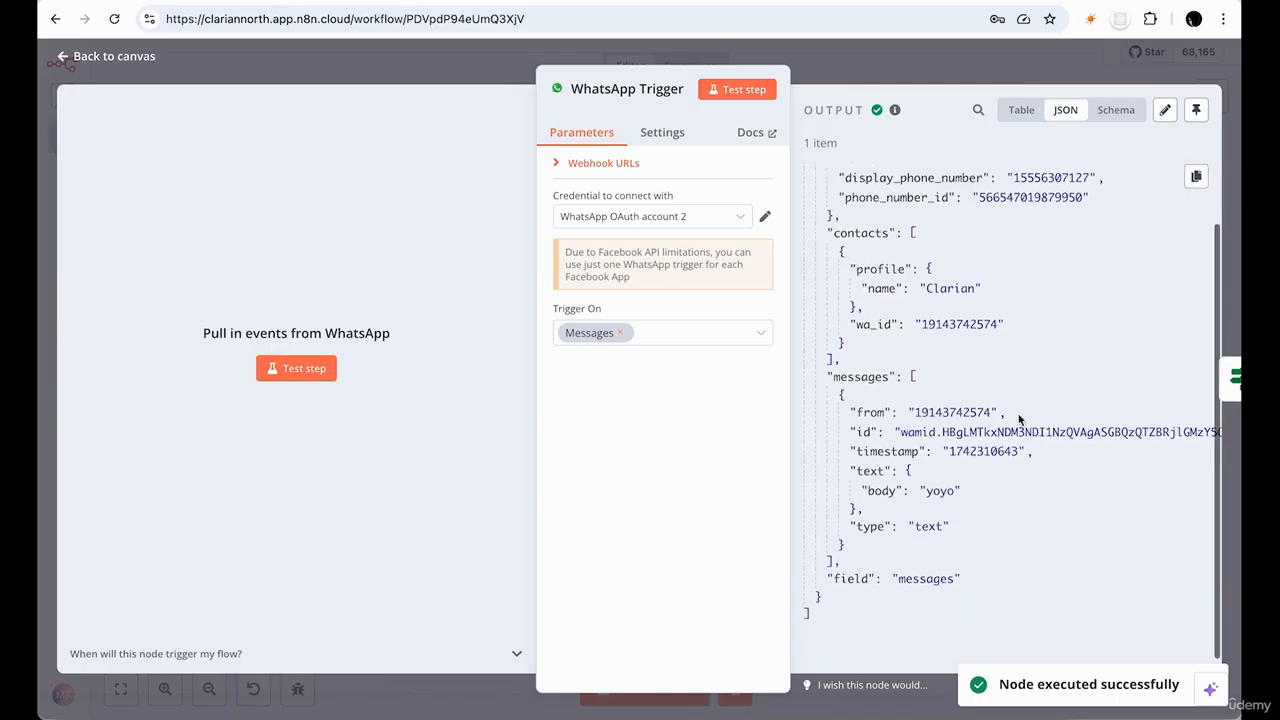
pyautogui.scroll(2, 950, 480)
pyautogui.scroll(-2, 996, 498)
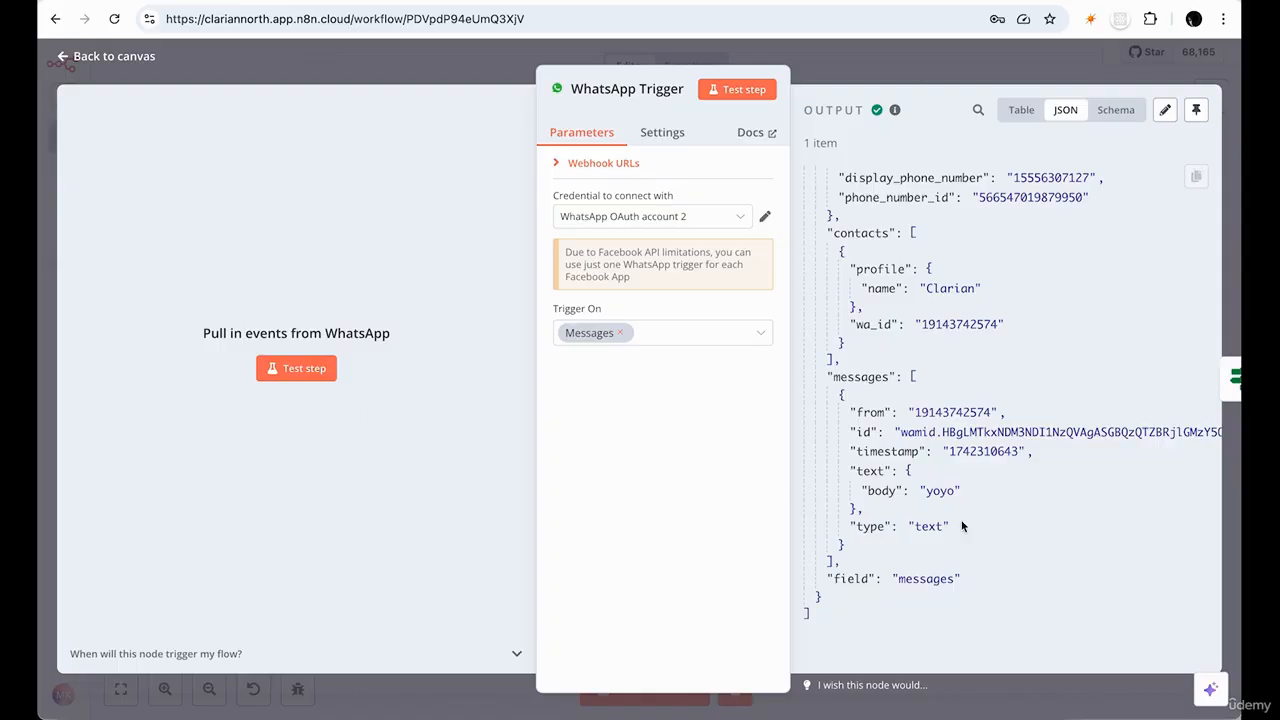
pyautogui.moveTo(924, 490); pyautogui.dragTo(1028, 489)
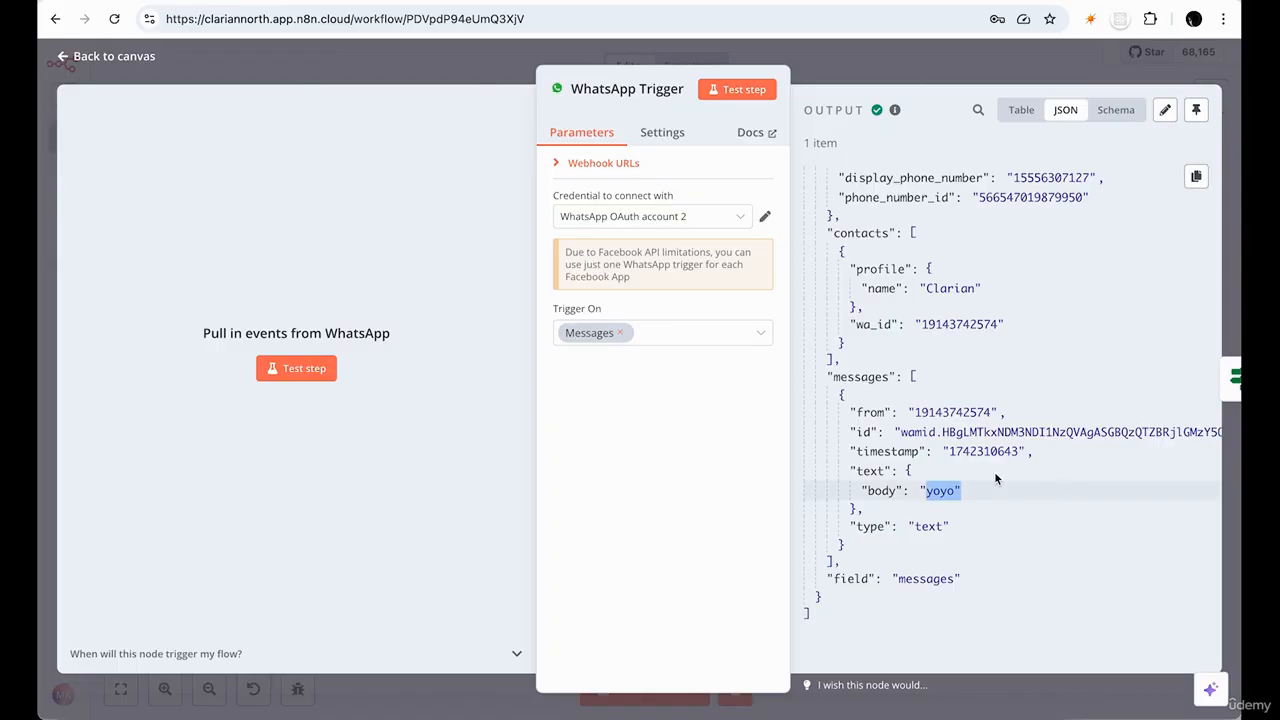
pyautogui.scroll(2, 998, 476)
pyautogui.click(901, 67)
pyautogui.scroll(-3, 826, 396)
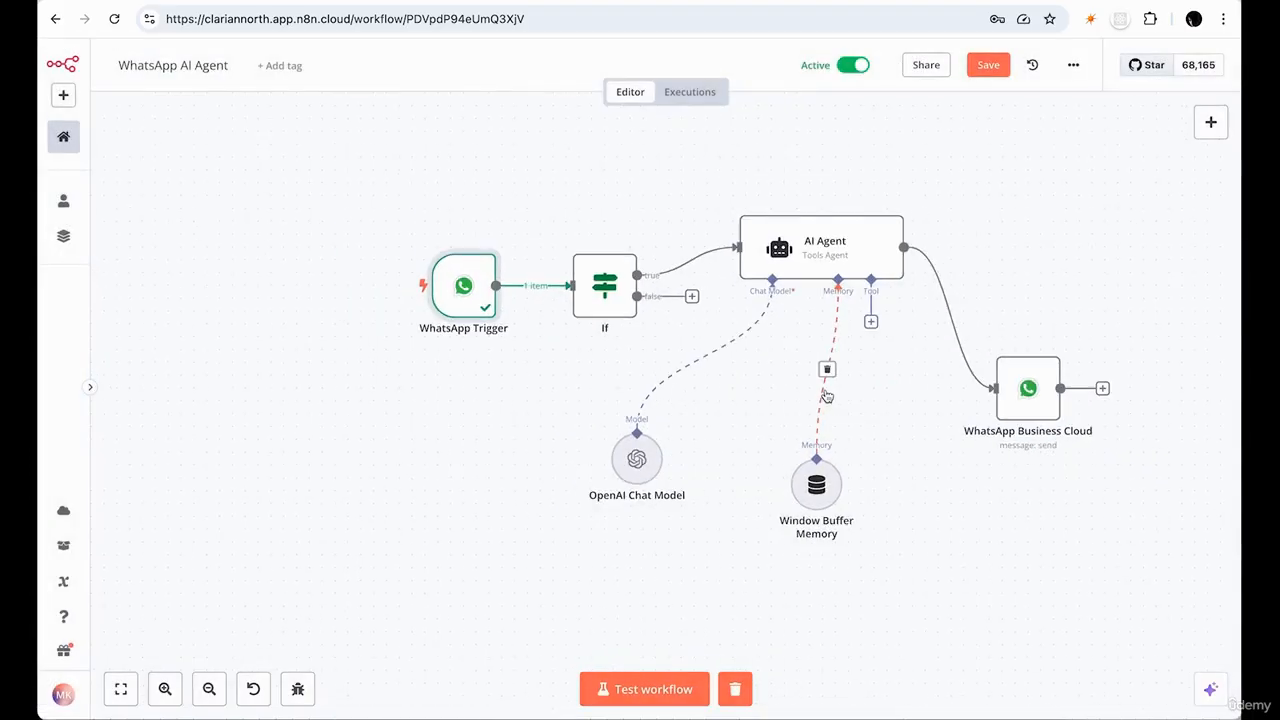
pyautogui.hscroll(1, 826, 396)
pyautogui.scroll(3, 826, 396)
pyautogui.scroll(-1, 826, 396)
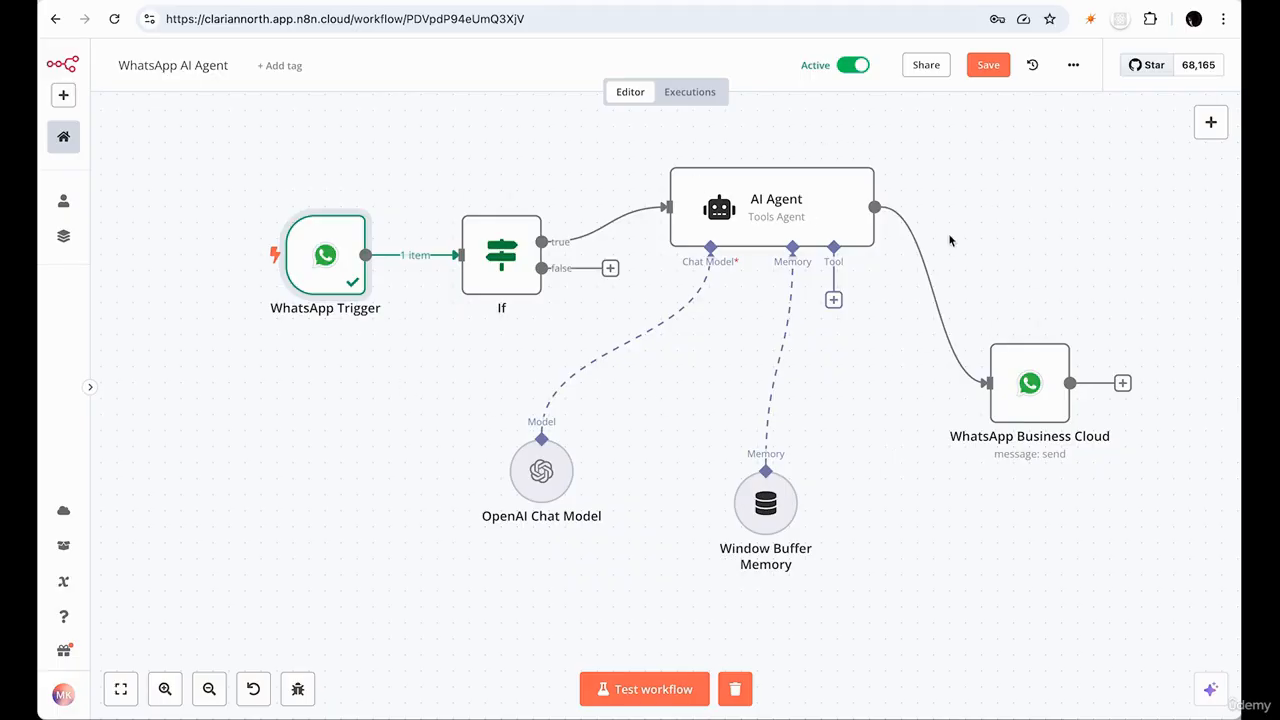
# Reopen the WhatsApp Trigger, examine its event source, credential, Trigger On setting and JSON output, and close the node
pyautogui.doubleClick(344, 252)
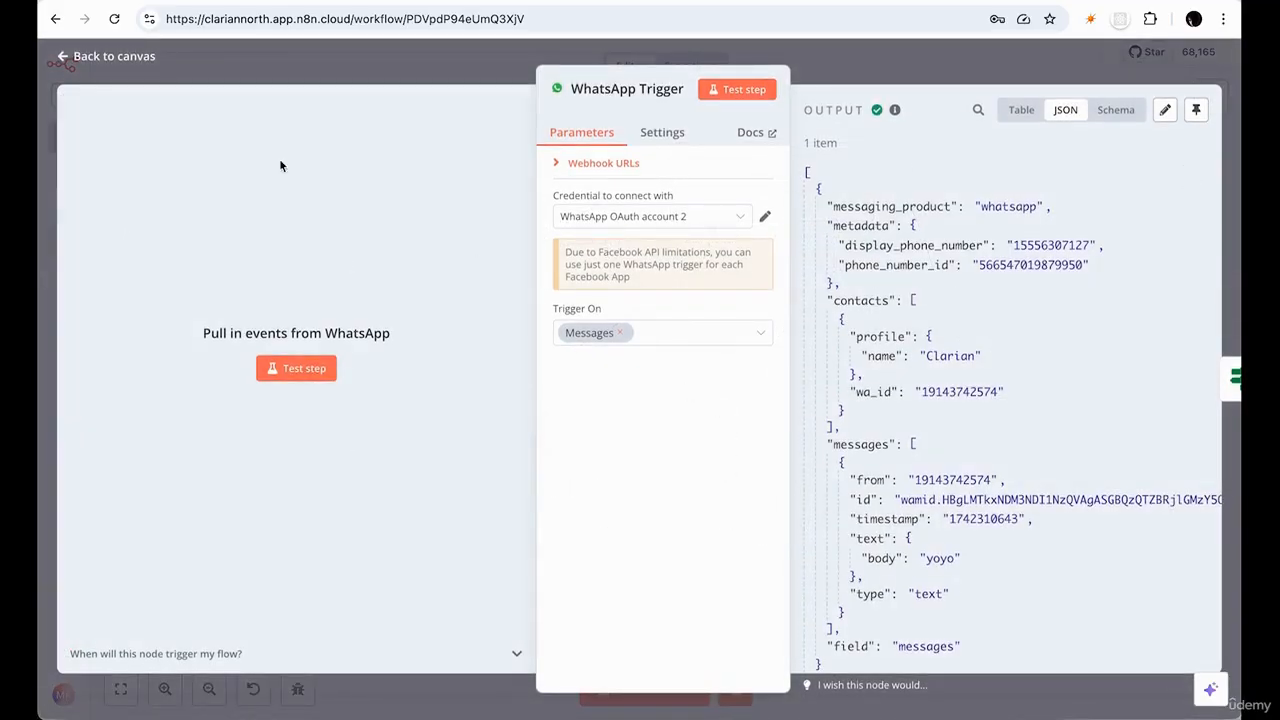
pyautogui.scroll(4, 195, 268)
pyautogui.scroll(-2, 195, 268)
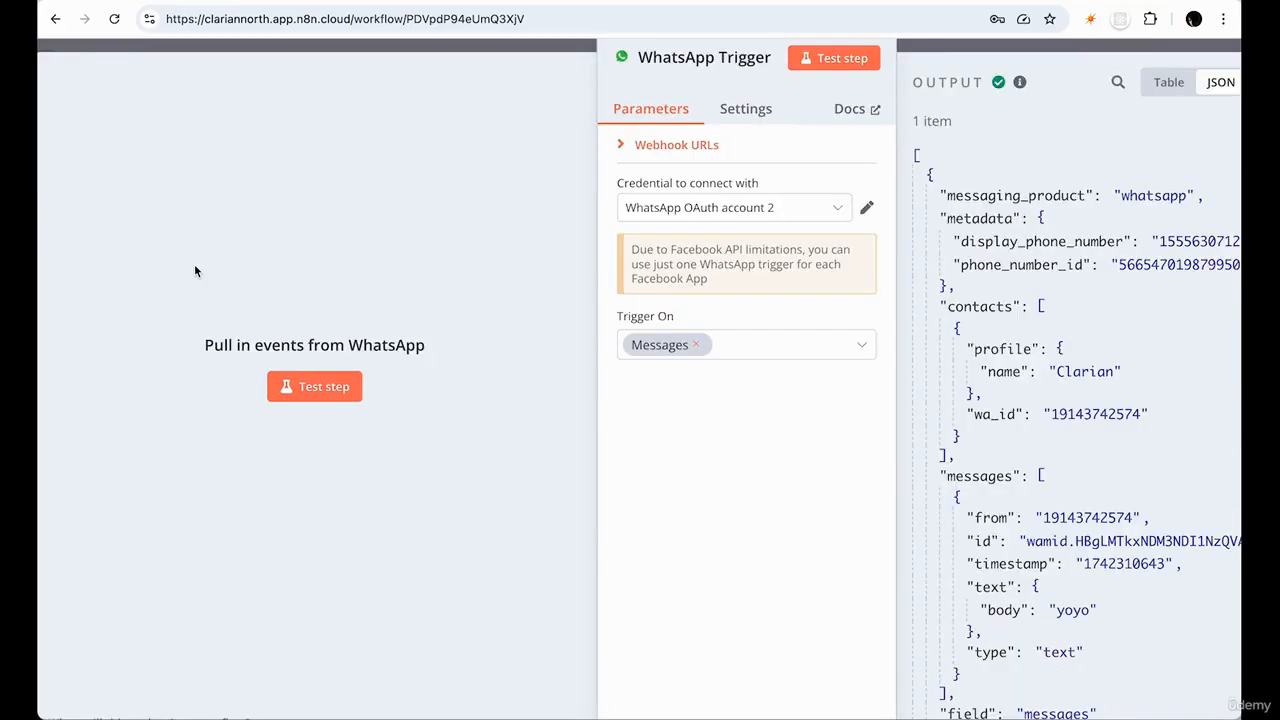
pyautogui.scroll(-2, 194, 268)
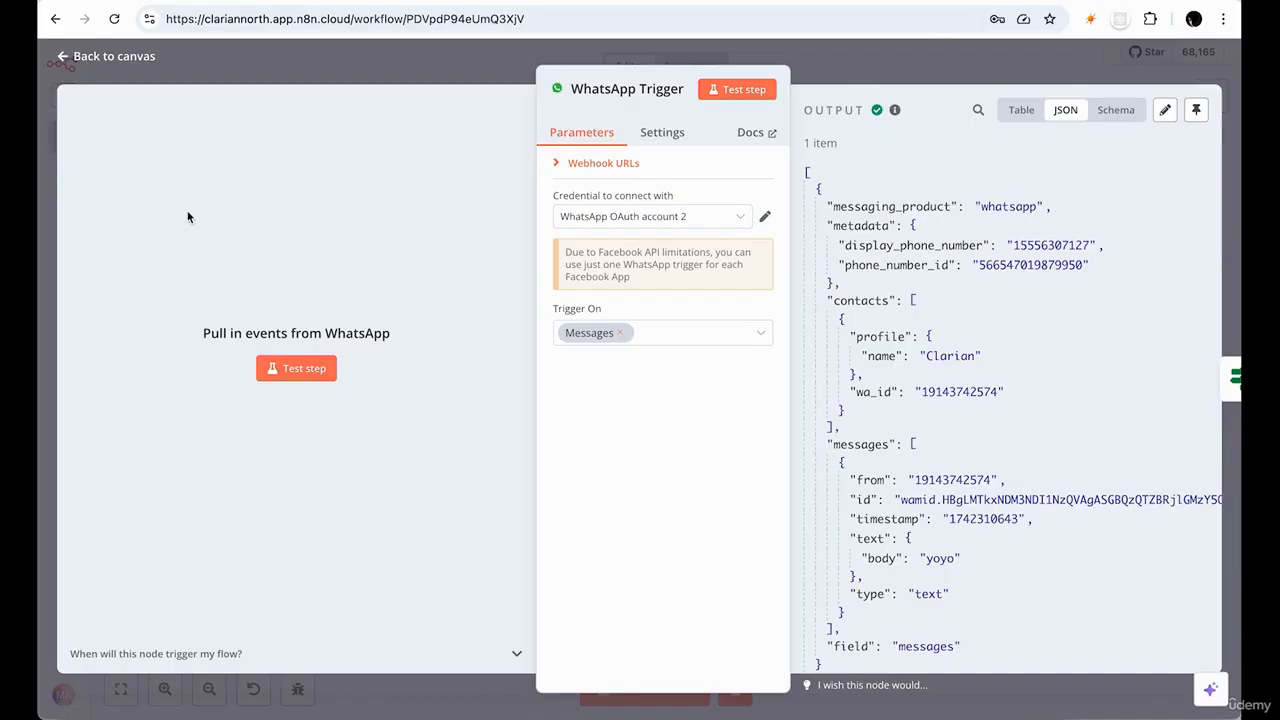
pyautogui.scroll(3, 188, 217)
pyautogui.hscroll(-1, 188, 217)
pyautogui.scroll(2, 299, 378)
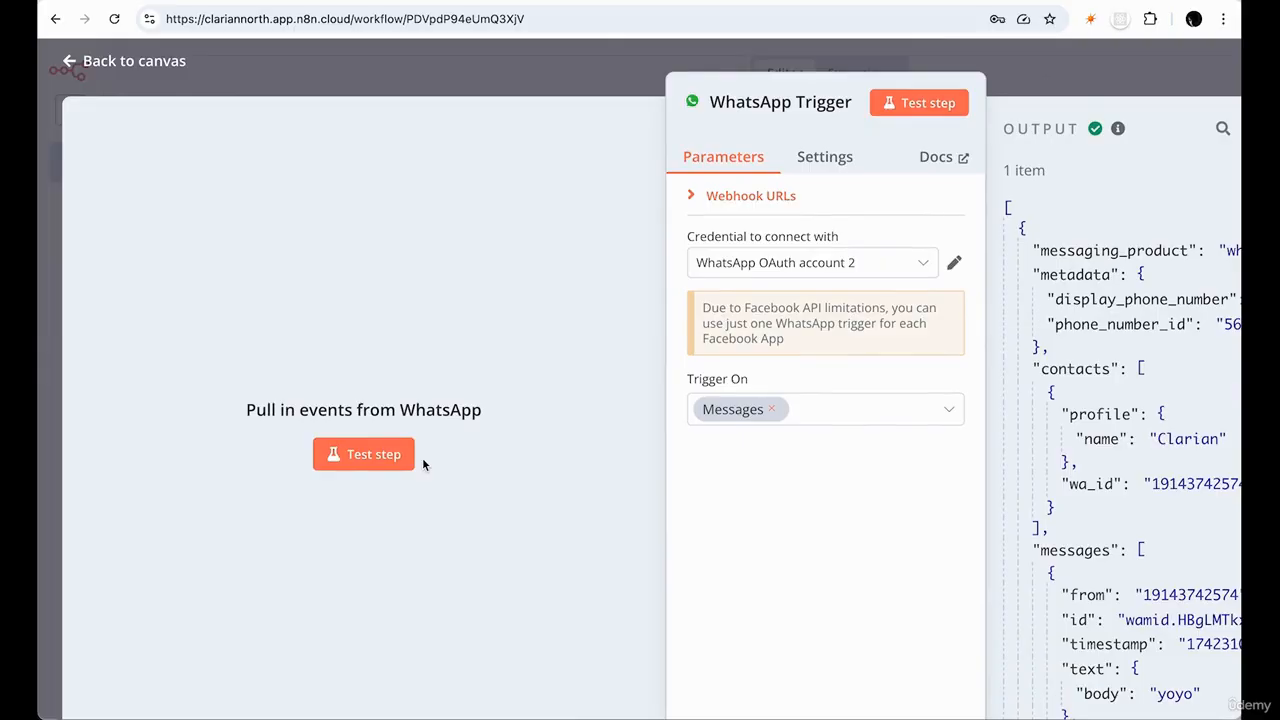
pyautogui.hscroll(5, 397, 466)
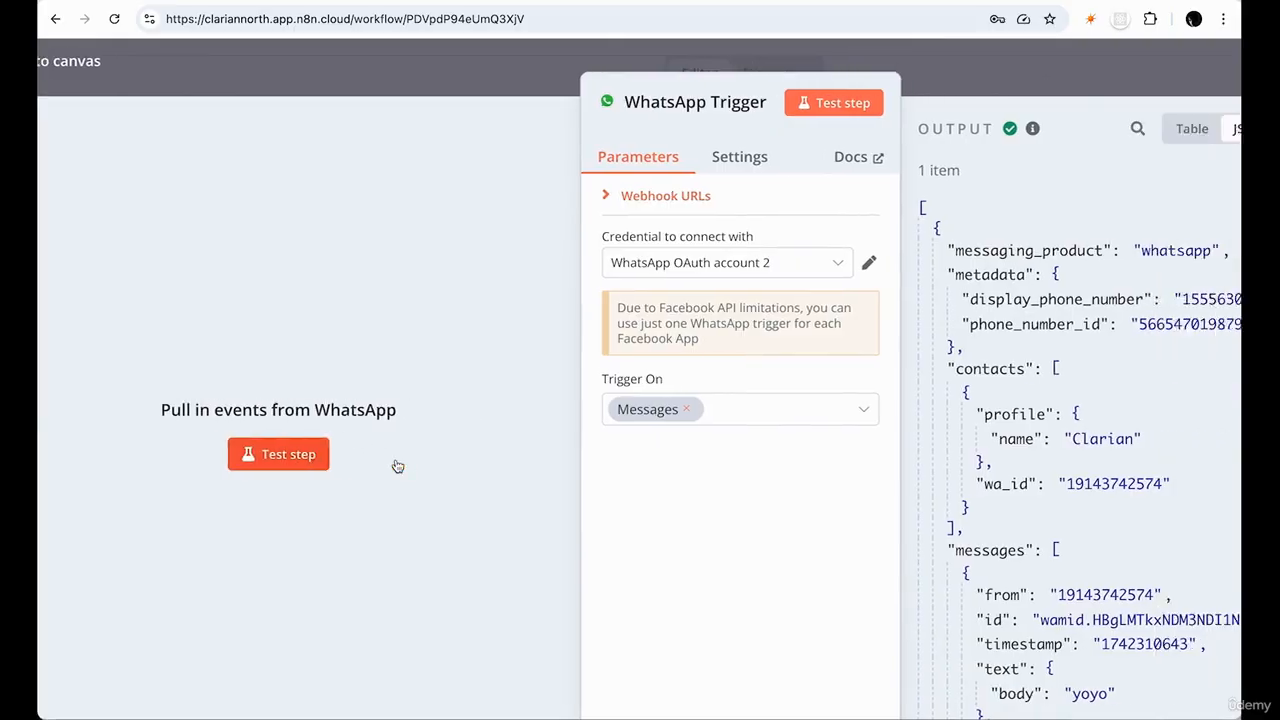
pyautogui.scroll(-5, 1116, 545)
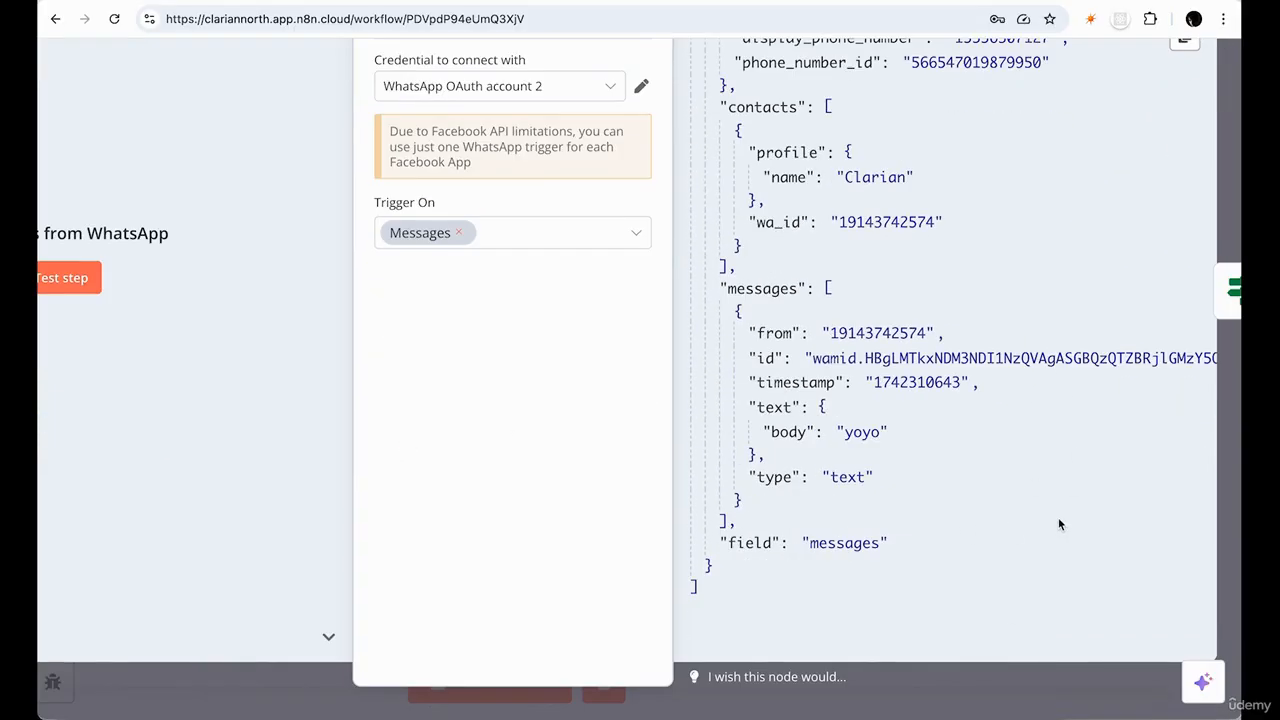
pyautogui.scroll(-5, 1061, 524)
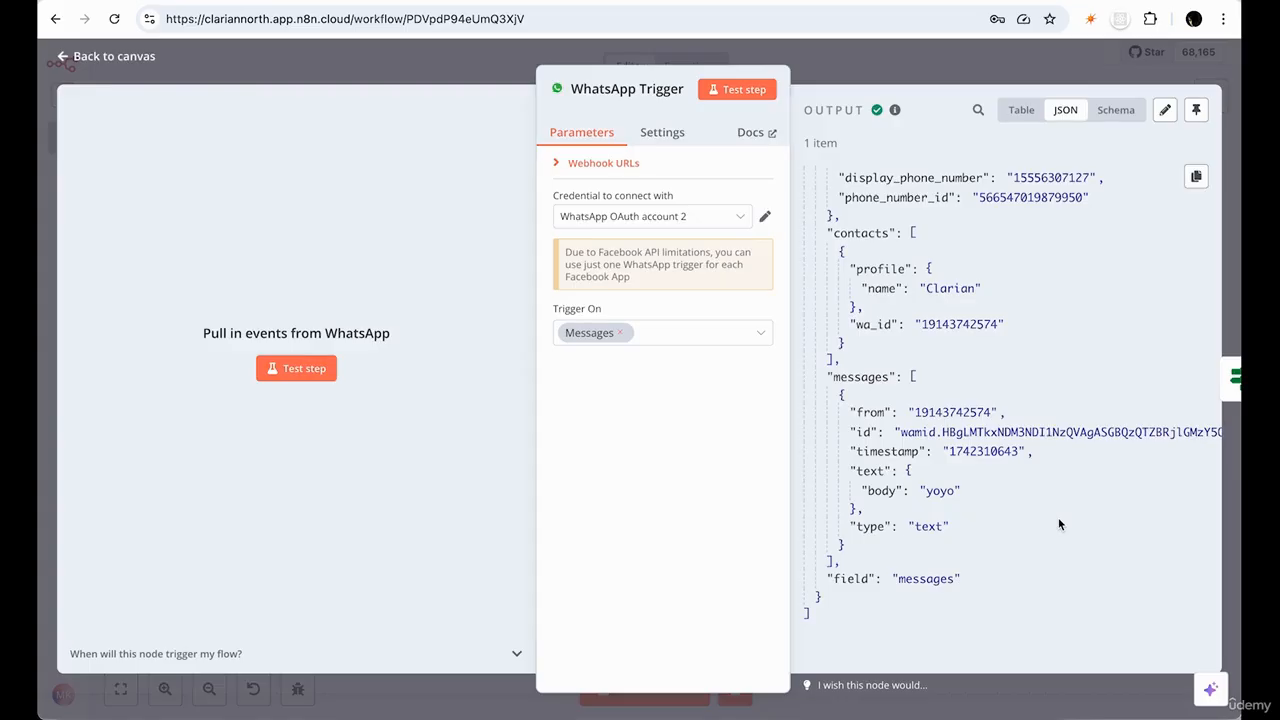
pyautogui.click(934, 57)
# Open the If node and examine its input schema and the condition on the message body
pyautogui.scroll(4, 511, 255)
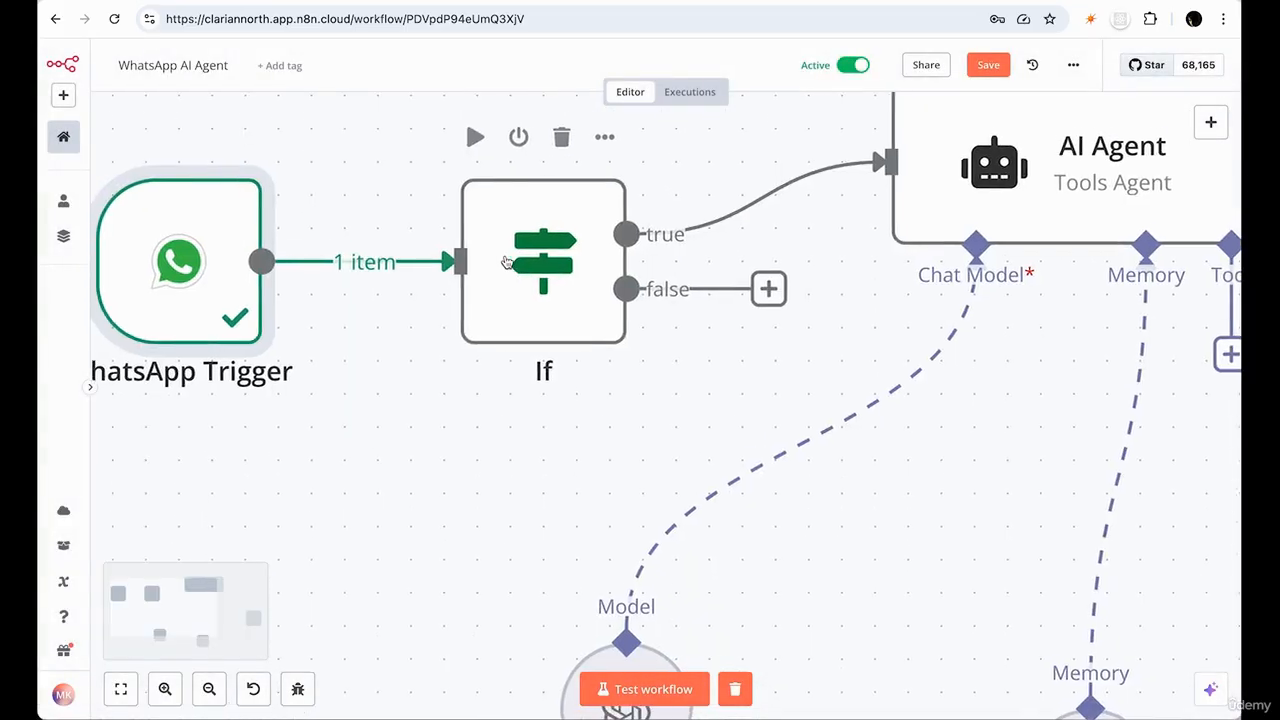
pyautogui.doubleClick(578, 258)
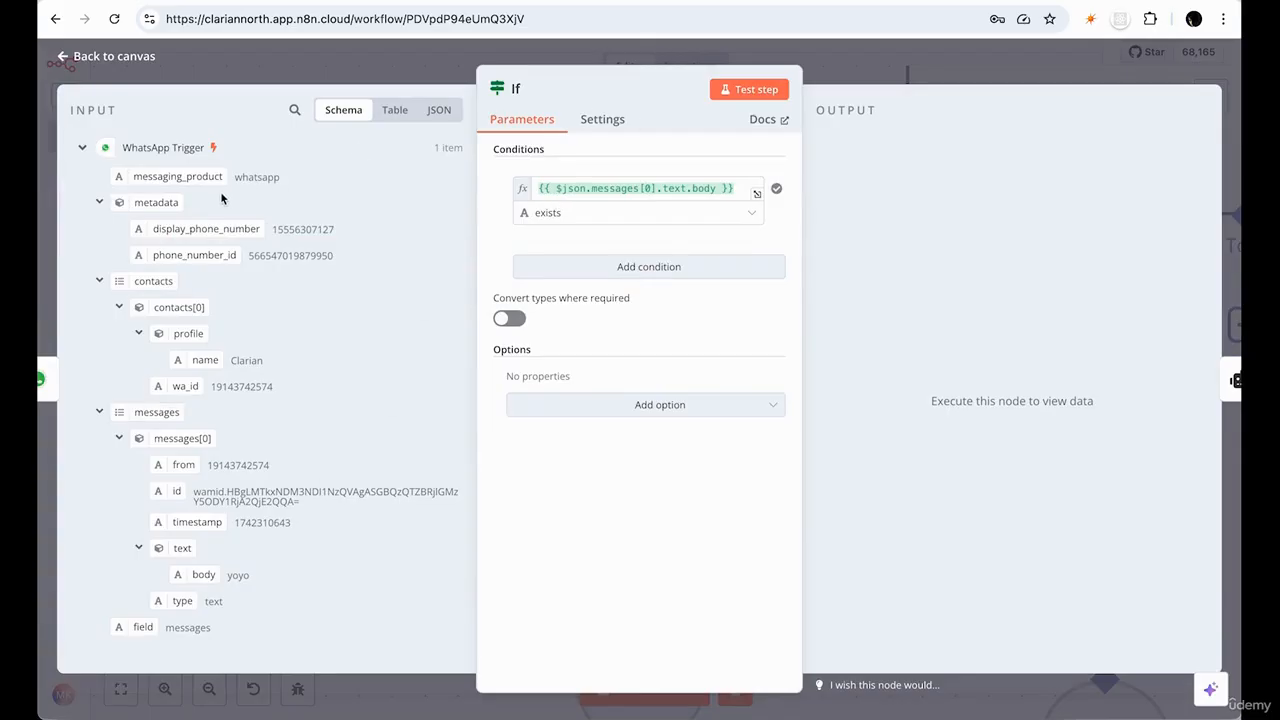
pyautogui.scroll(3, 162, 228)
pyautogui.hscroll(-1, 85, 80)
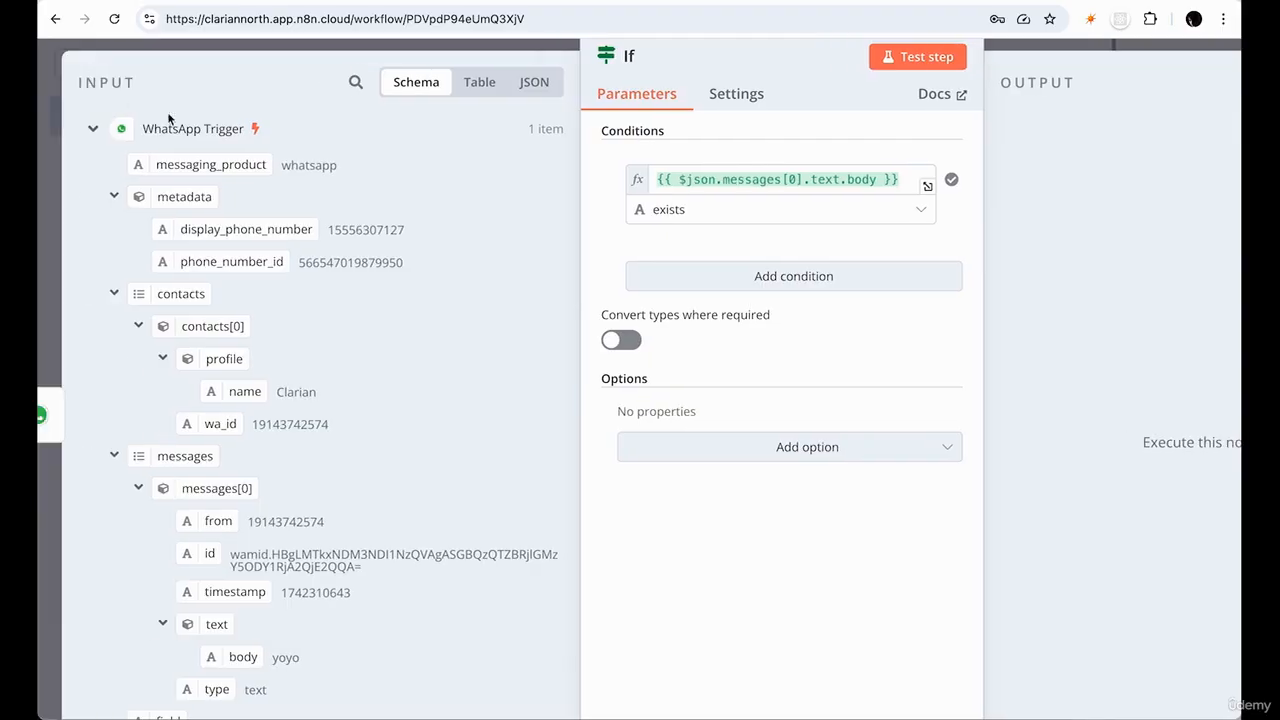
pyautogui.scroll(-1, 228, 200)
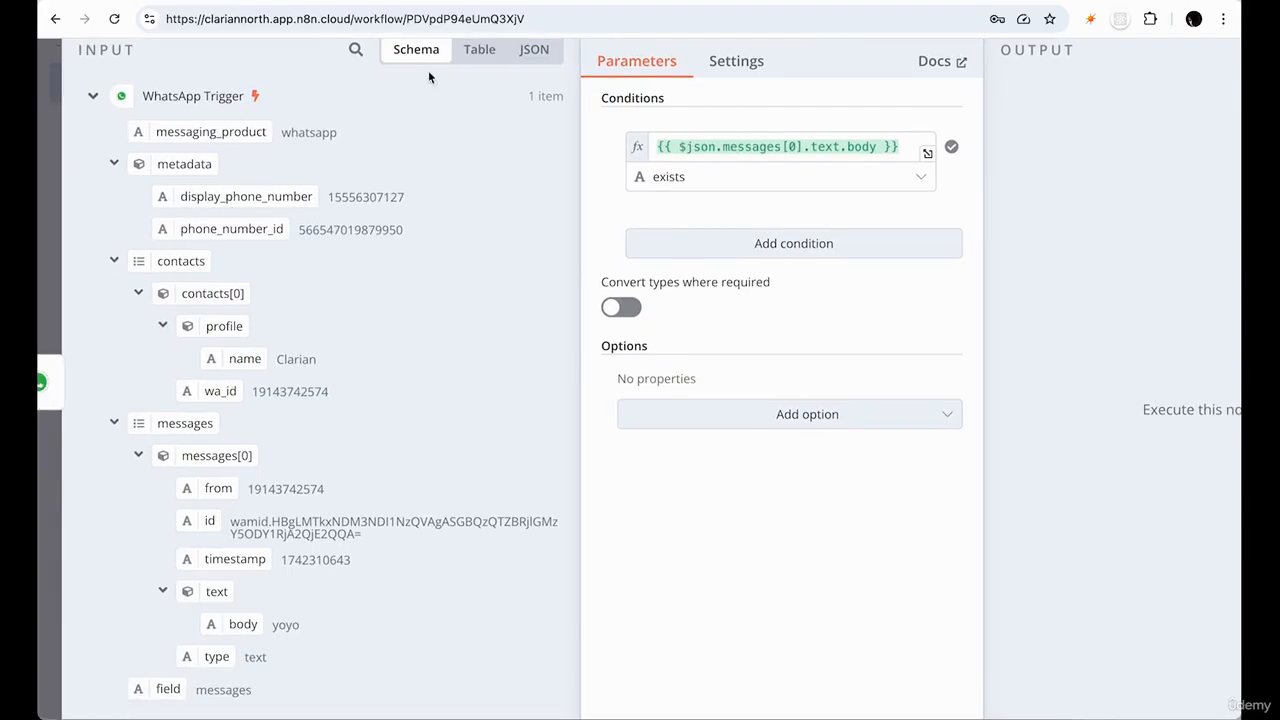
# Display the If node's input data from the WhatsApp Trigger as JSON
pyautogui.scroll(-3, 428, 70)
pyautogui.click(479, 117)
pyautogui.click(536, 118)
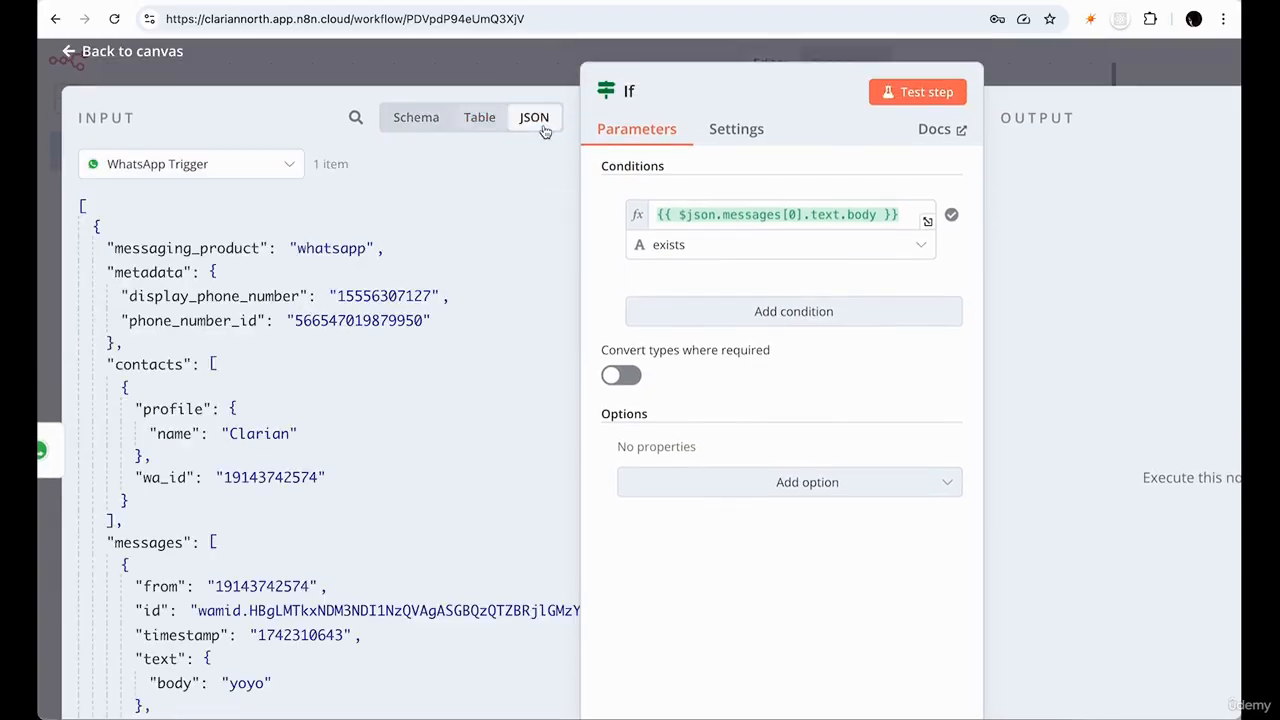
# Display the If node's input as a schema and examine the WhatsApp Trigger fields down to the message body and type
pyautogui.click(479, 119)
pyautogui.click(412, 119)
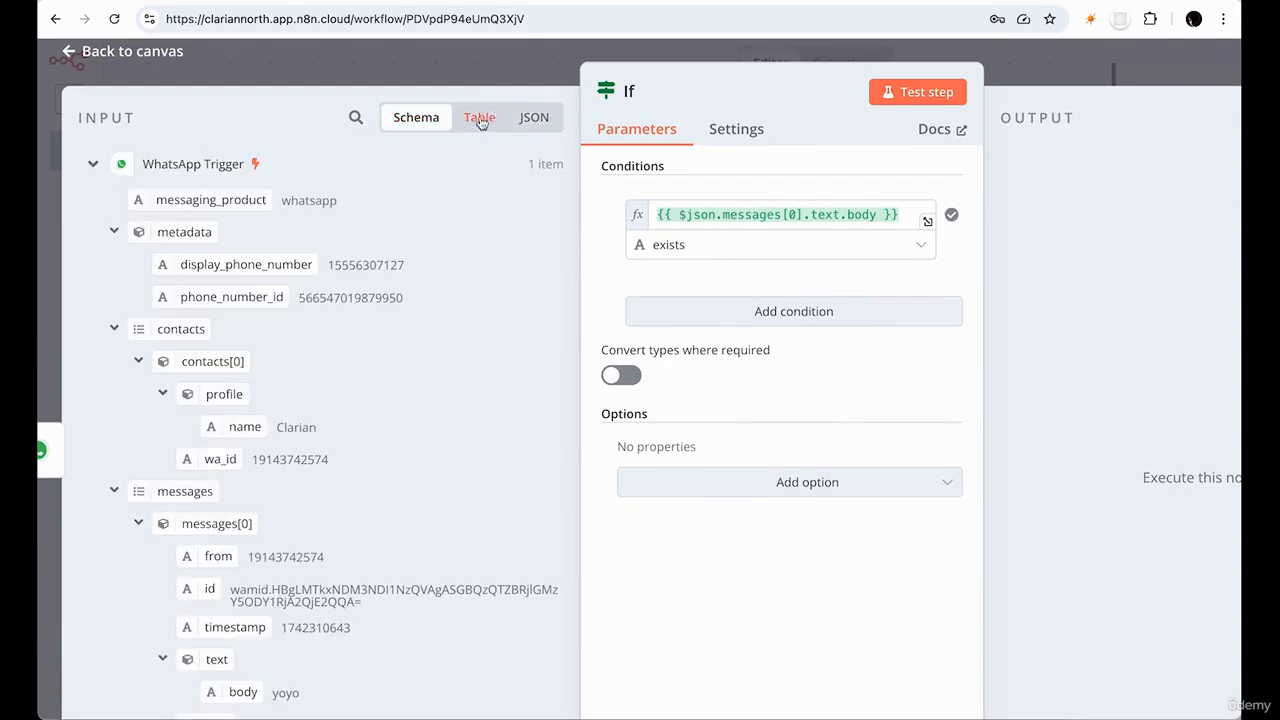
pyautogui.scroll(-2, 313, 383)
pyautogui.scroll(3, 313, 383)
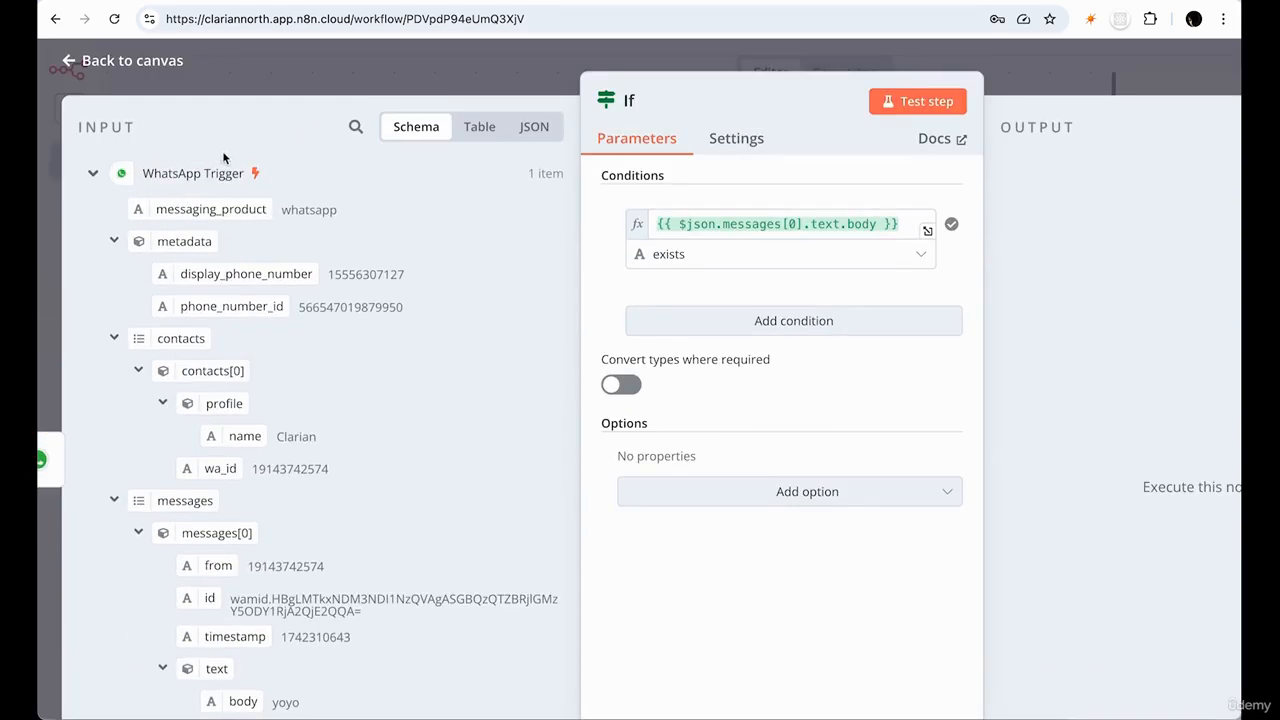
pyautogui.scroll(-2, 270, 478)
pyautogui.scroll(2, 234, 340)
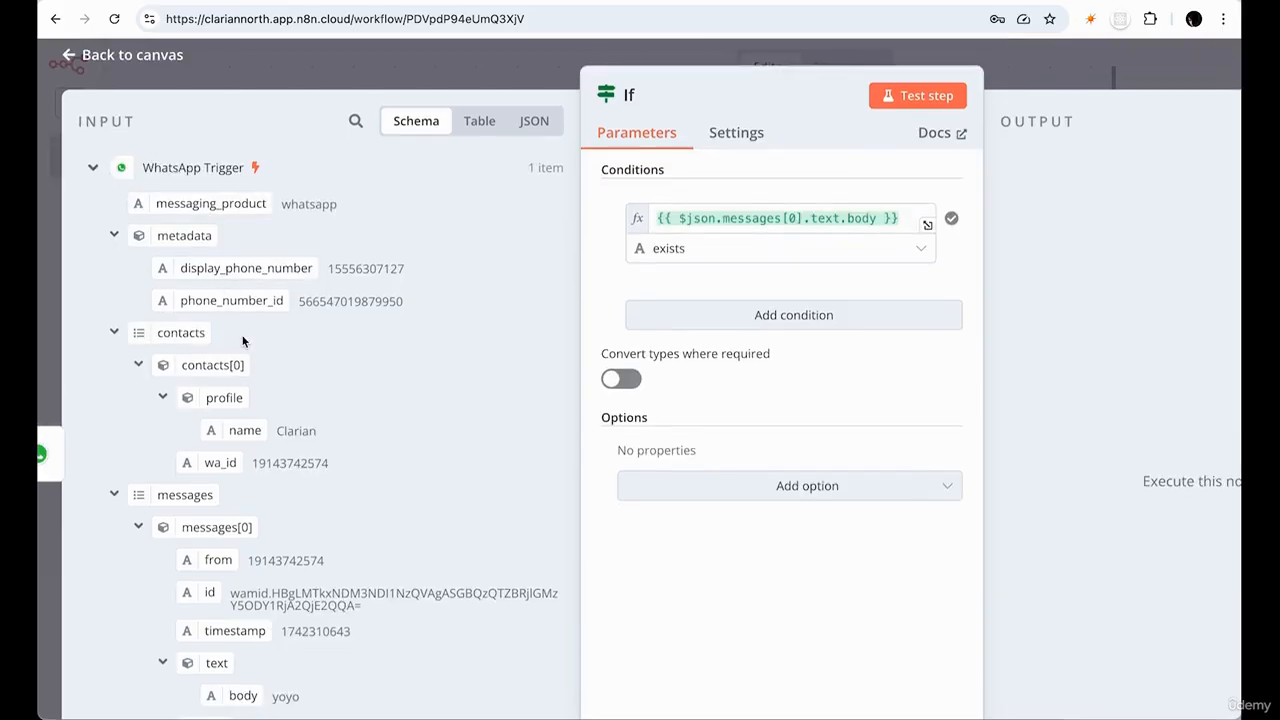
pyautogui.scroll(-3, 237, 500)
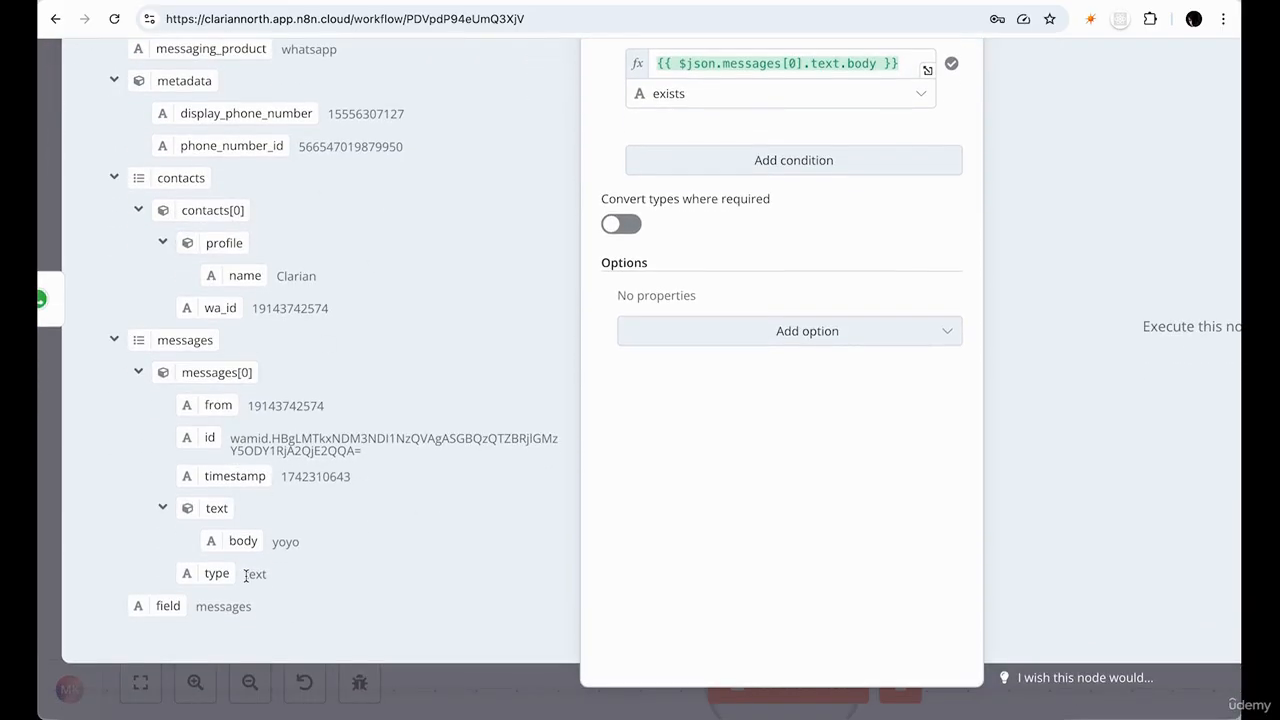
pyautogui.scroll(3, 251, 571)
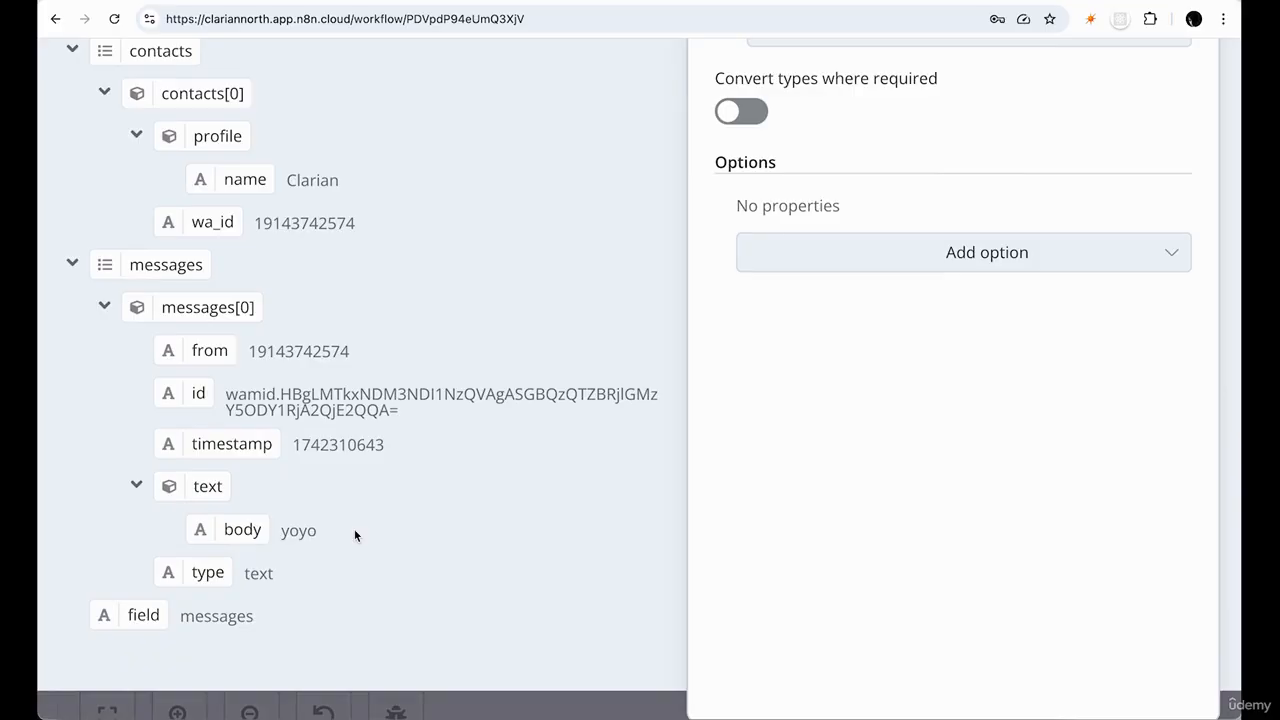
pyautogui.scroll(-3, 354, 536)
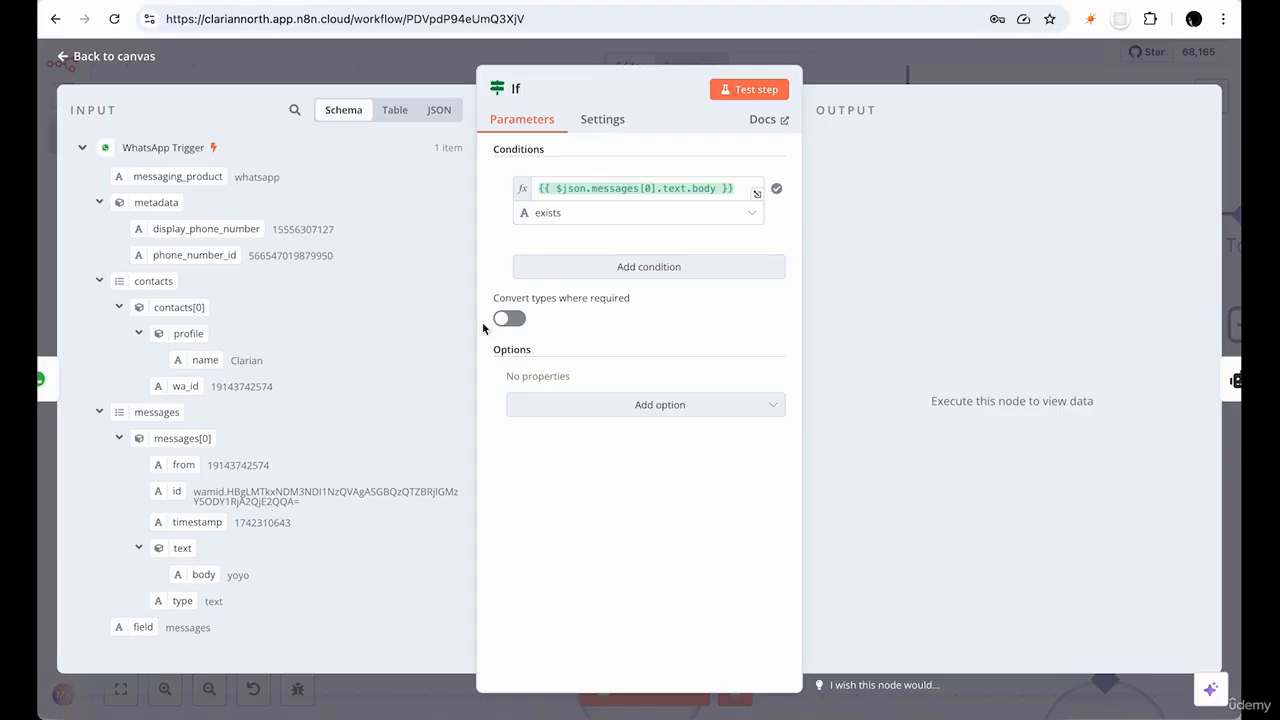
# Compare the If node's exists condition on messages[0].text.body with the message fields in its input schema
pyautogui.scroll(3, 716, 147)
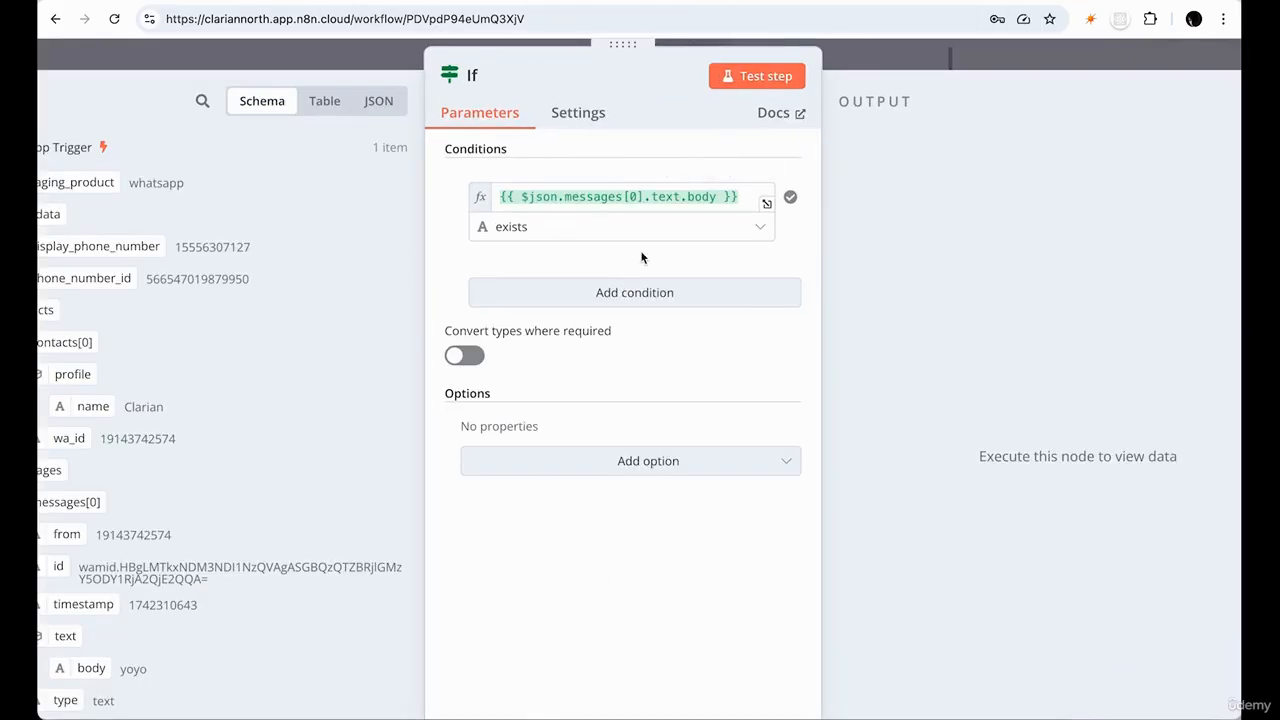
pyautogui.scroll(-3, 642, 258)
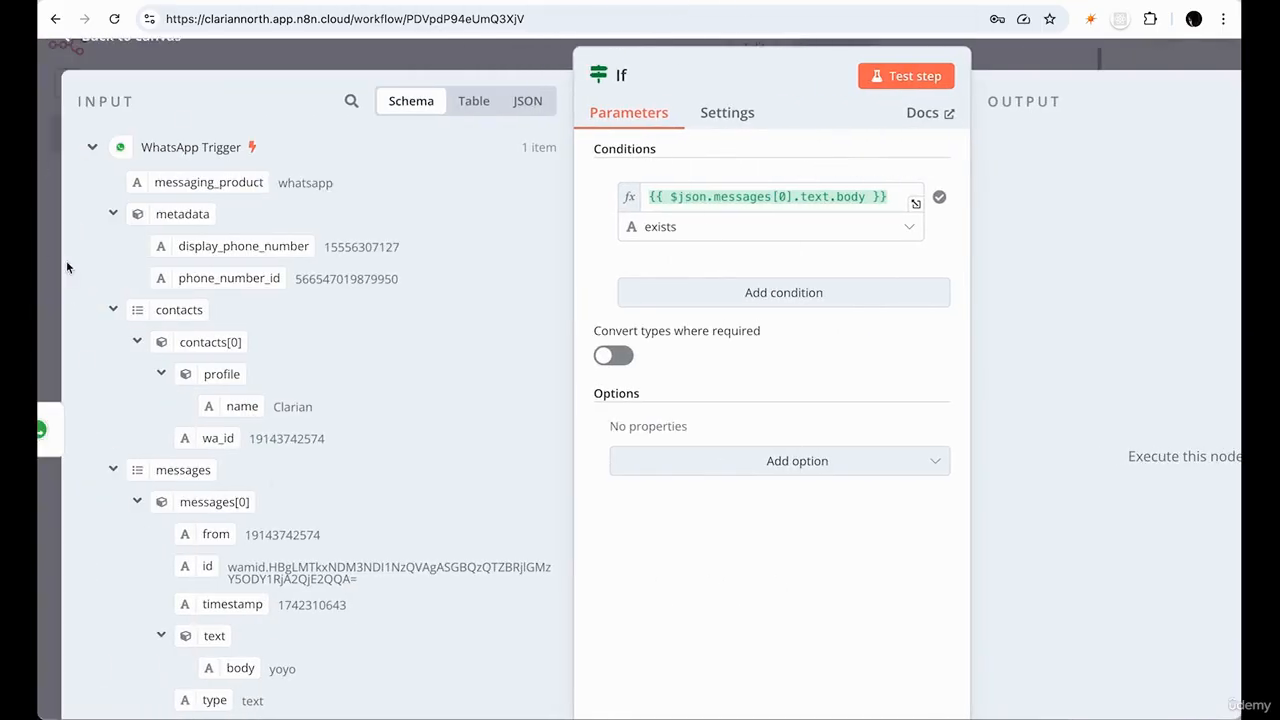
pyautogui.scroll(3, 210, 527)
pyautogui.scroll(3, 226, 523)
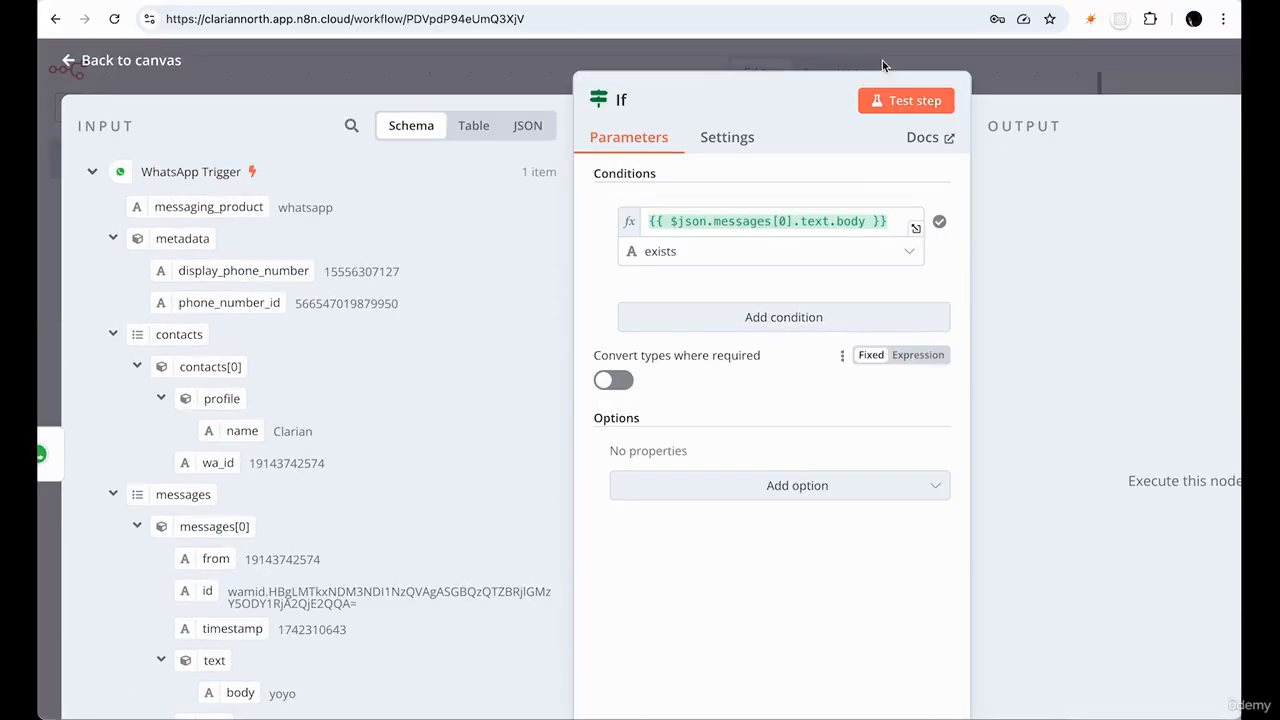
pyautogui.scroll(-1, 880, 220)
pyautogui.scroll(5, 803, 229)
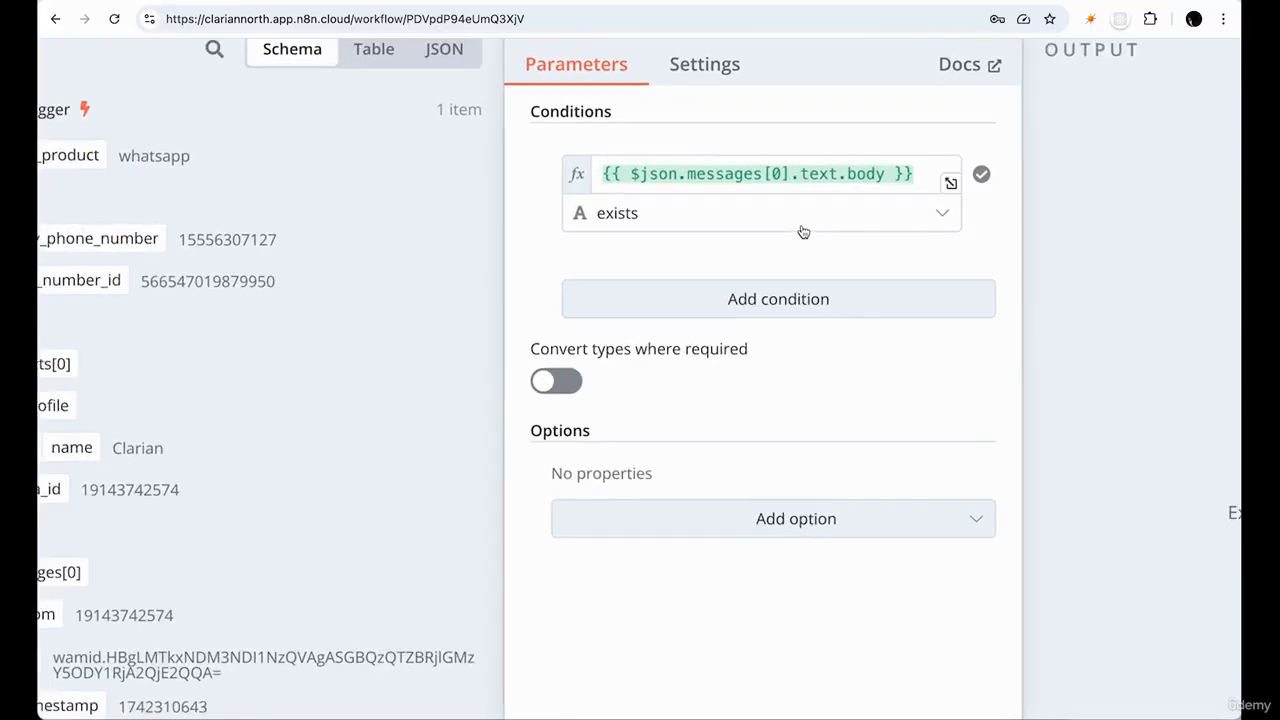
pyautogui.scroll(-2, 825, 179)
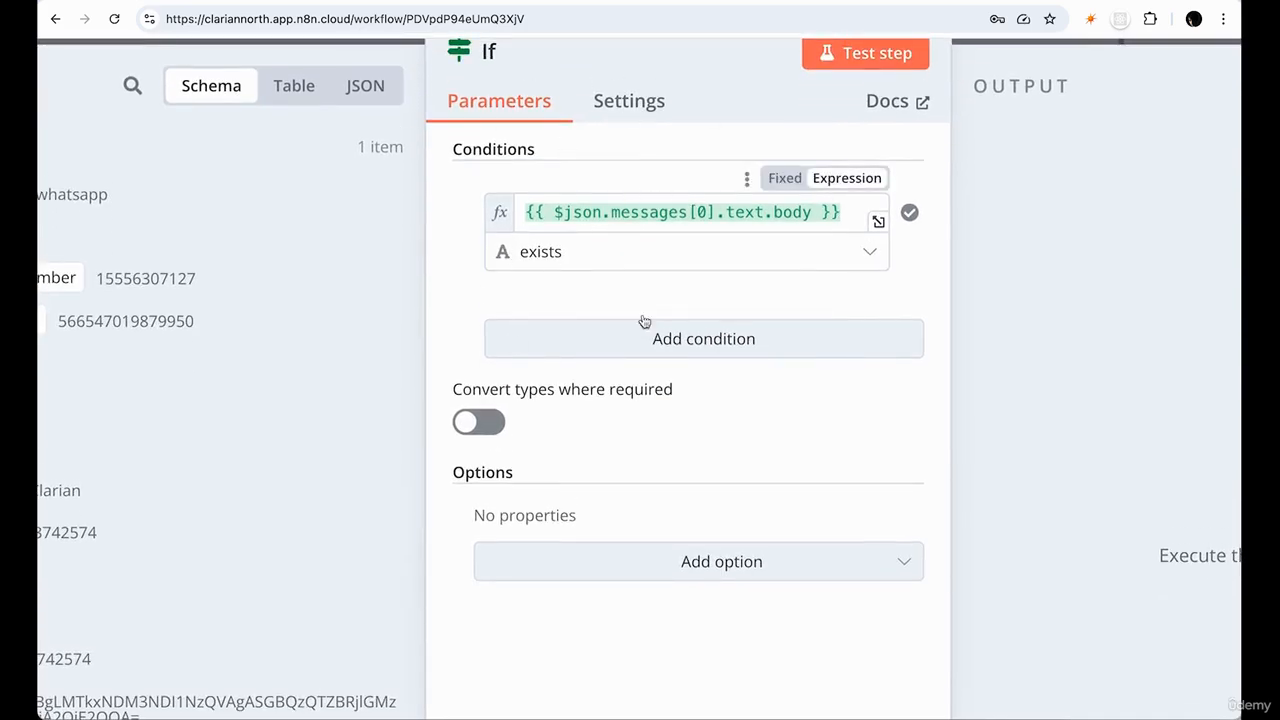
pyautogui.hscroll(-5, 648, 300)
pyautogui.scroll(-5, 455, 462)
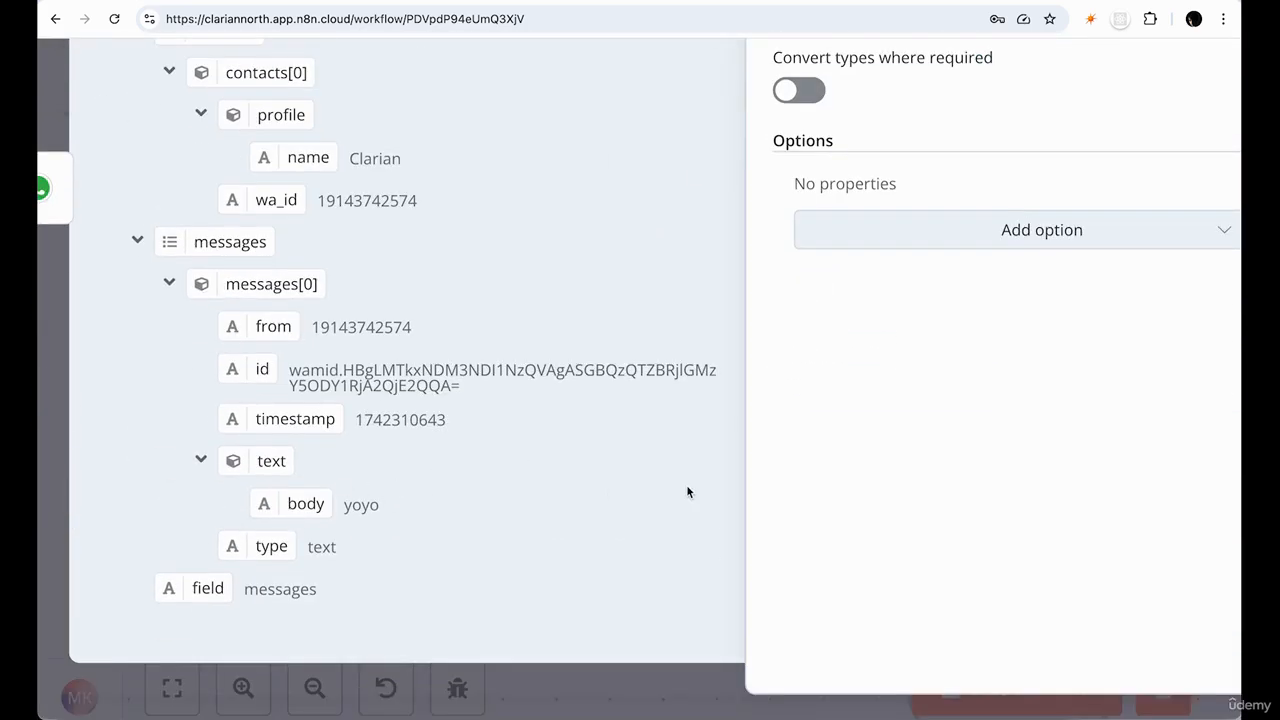
pyautogui.scroll(6, 686, 491)
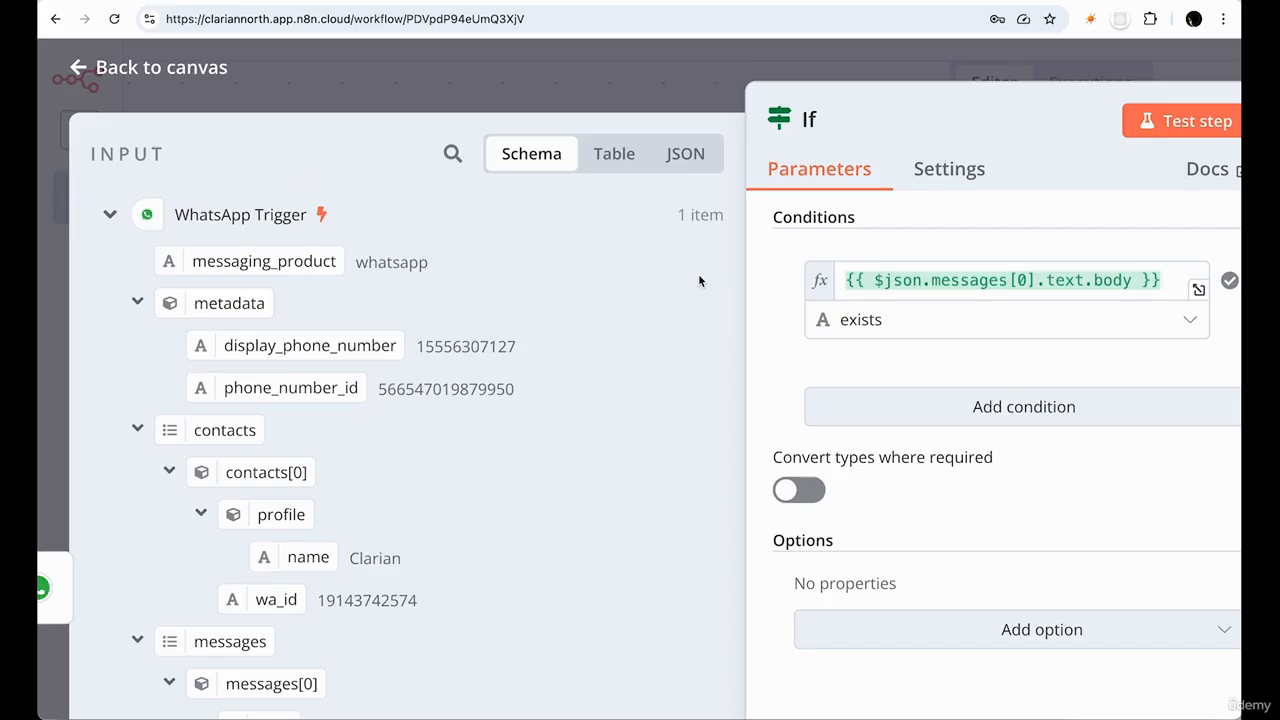
pyautogui.hscroll(5, 698, 280)
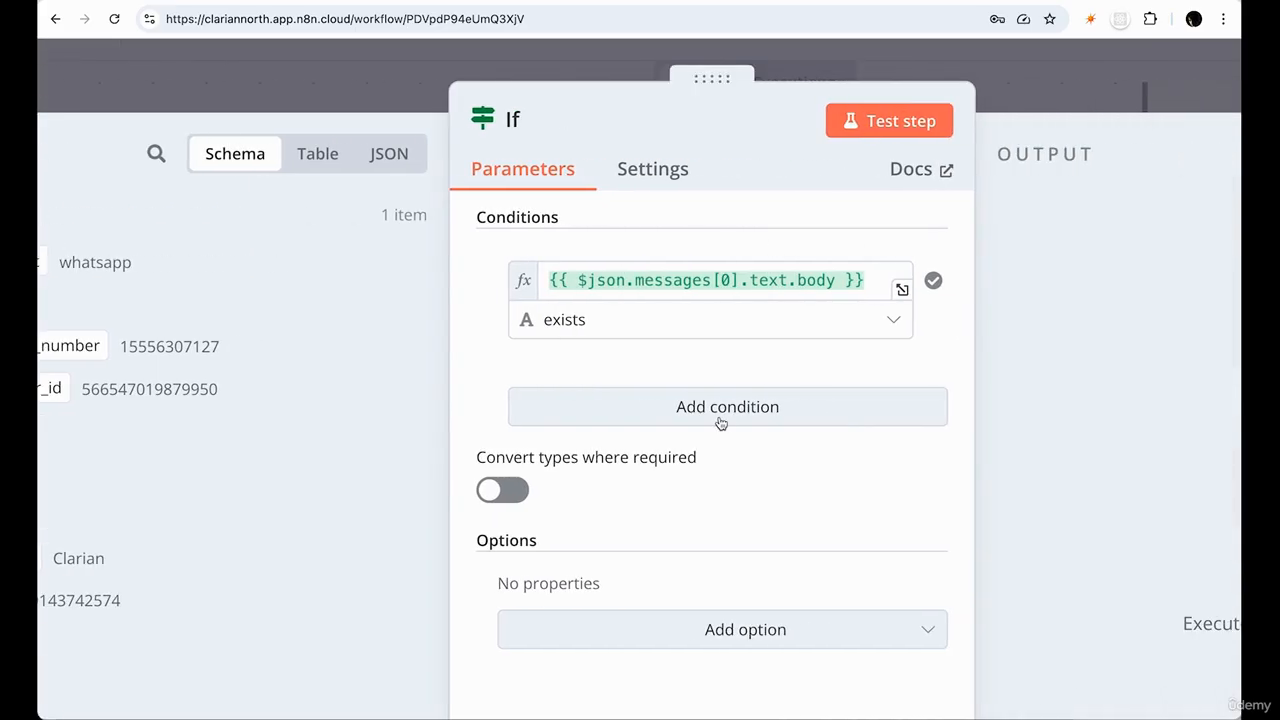
# Run a test of the If node on the received WhatsApp message
pyautogui.hotkey('ctrl', '-')
pyautogui.hscroll(5, 720, 424)
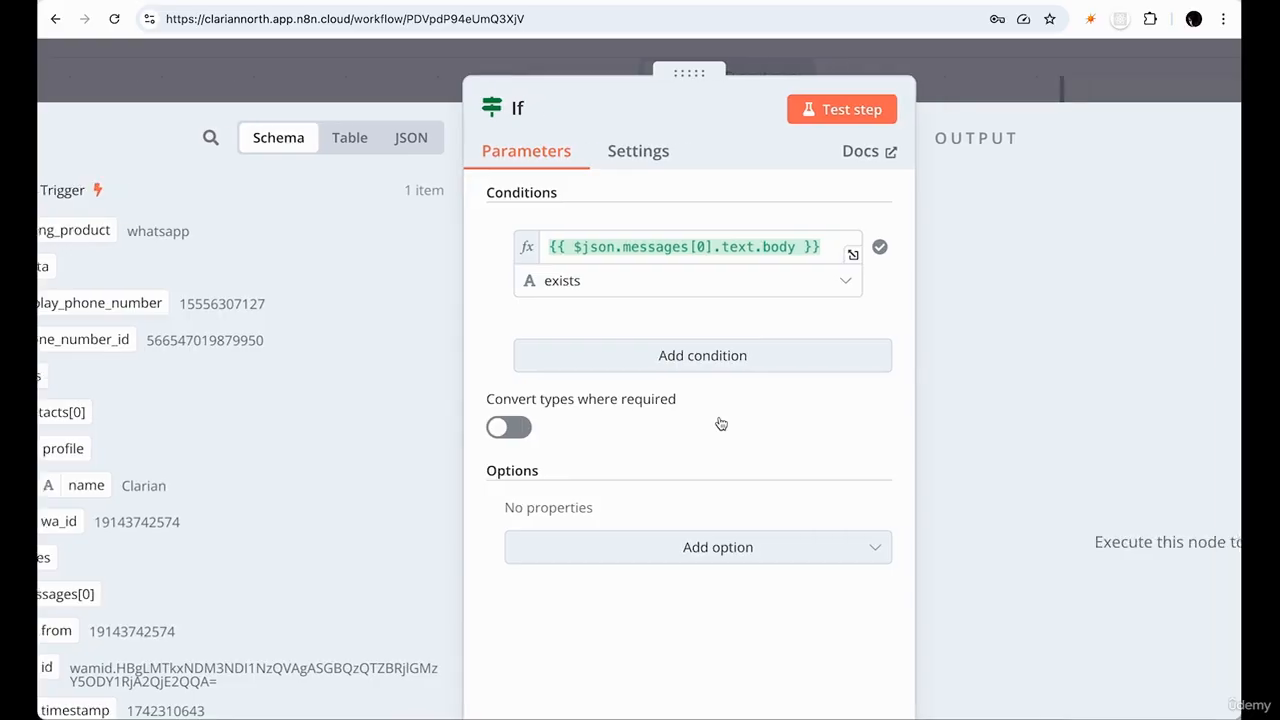
pyautogui.scroll(-2, 882, 438)
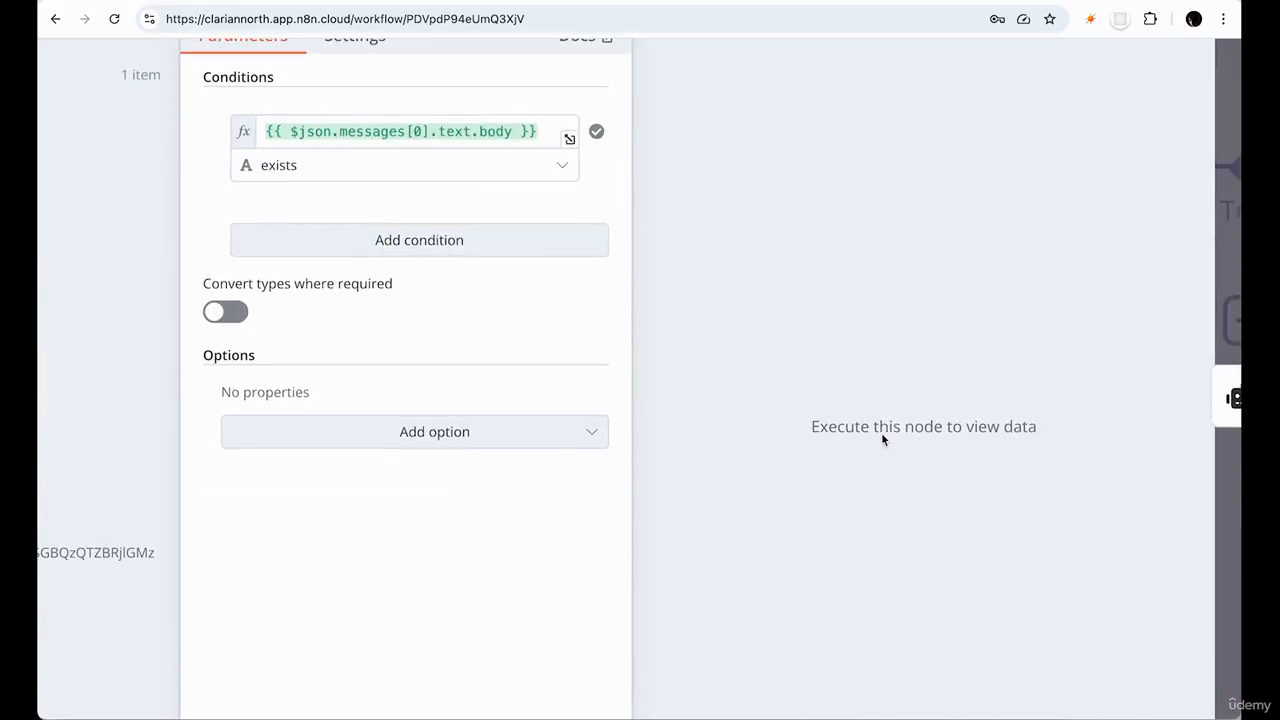
pyautogui.scroll(2, 881, 436)
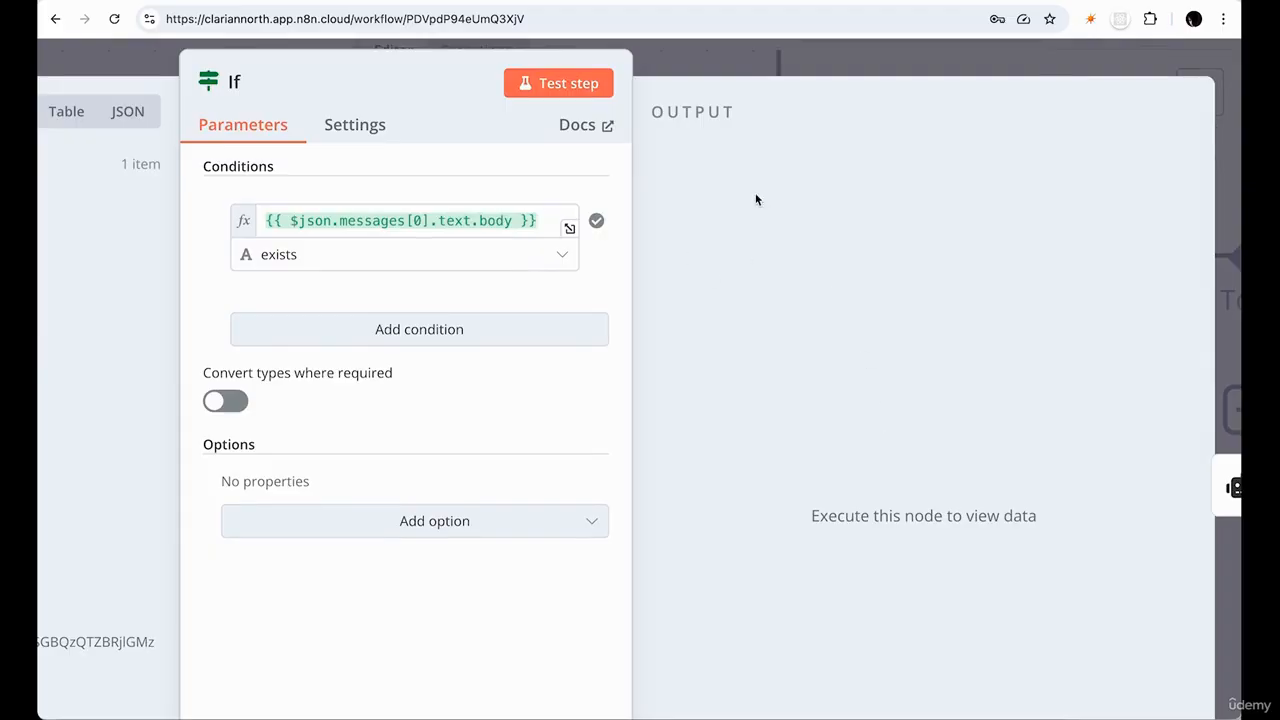
pyautogui.scroll(1, 749, 372)
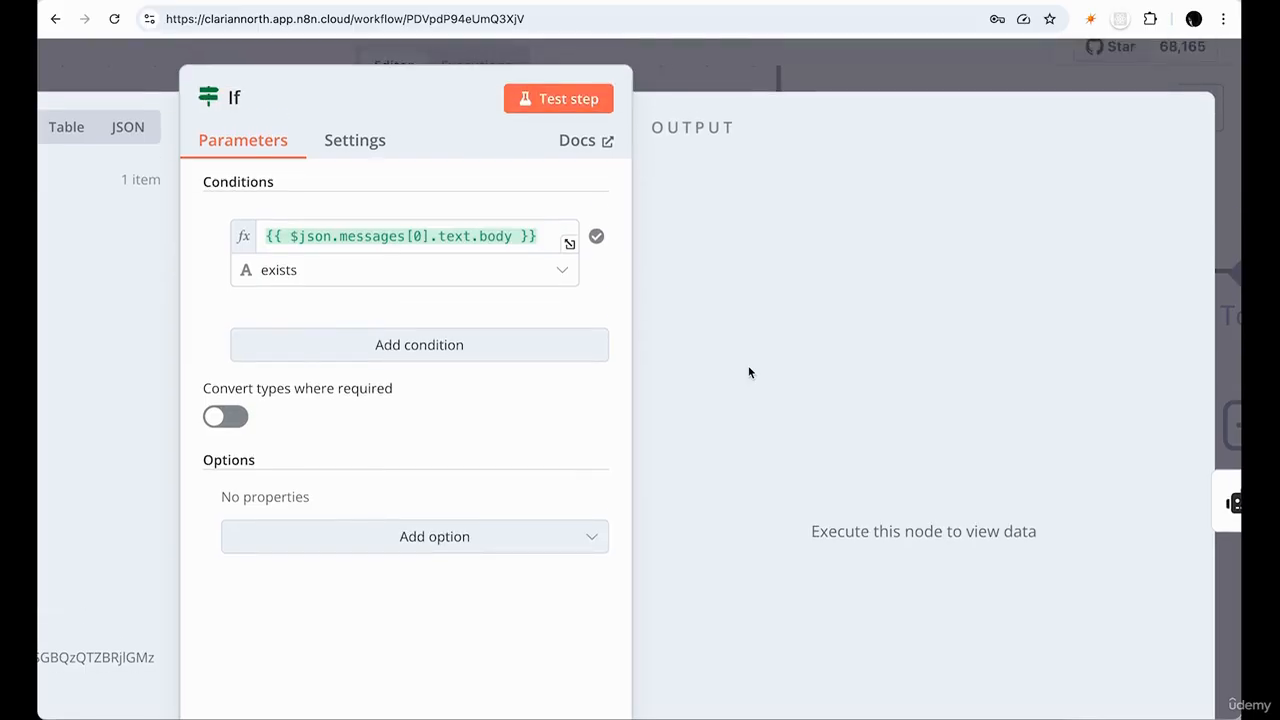
pyautogui.hscroll(-1, 548, 443)
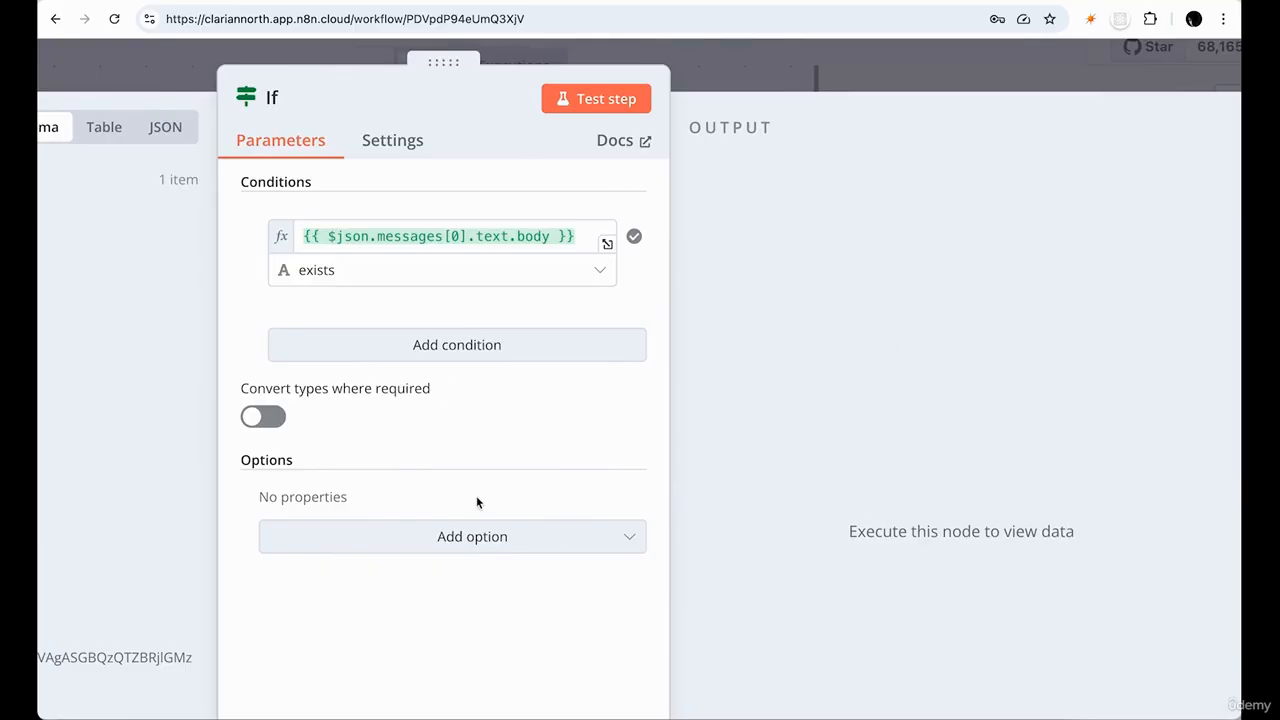
pyautogui.scroll(-1, 499, 411)
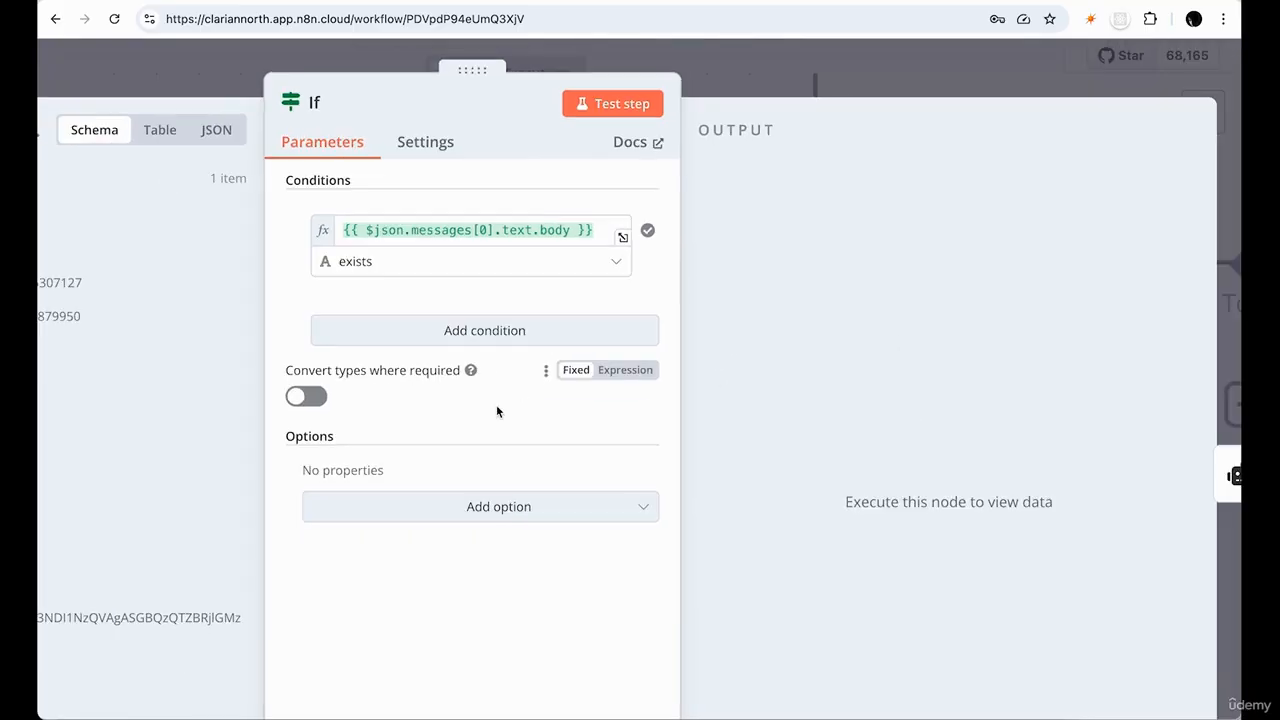
pyautogui.click(612, 103)
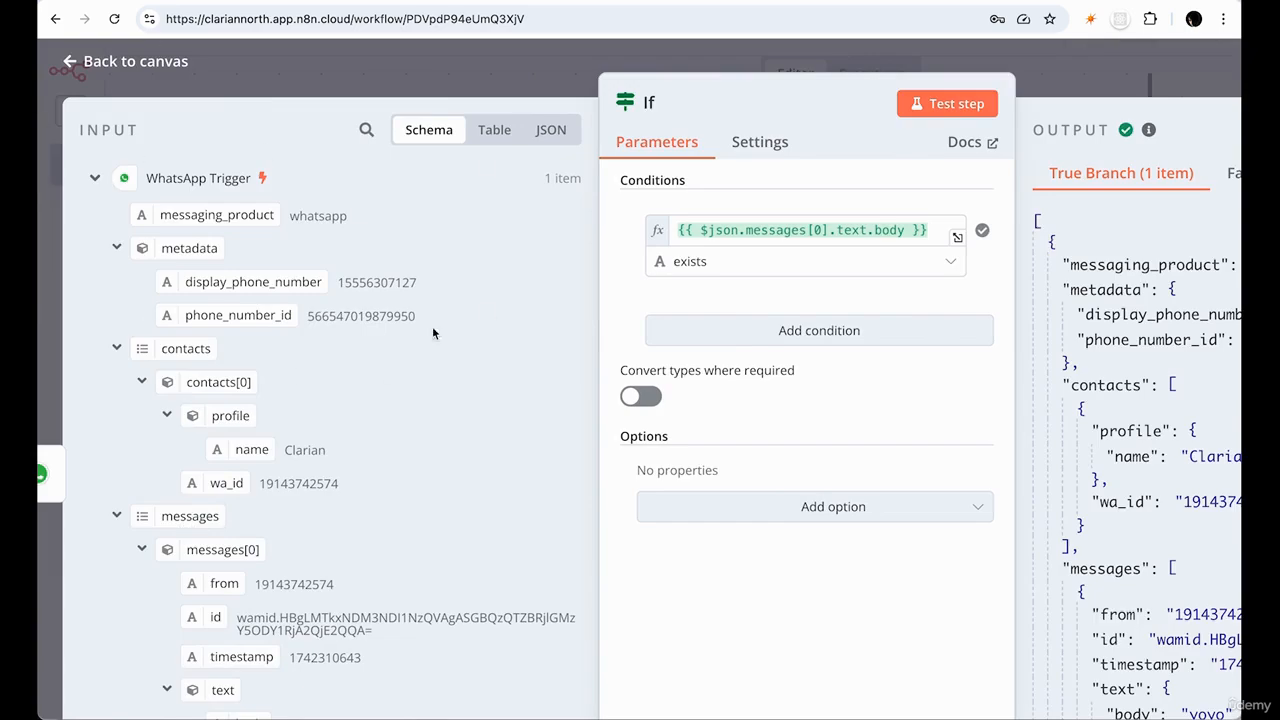
# Examine the If node's input fields and its True Branch JSON output through to the end of the message data
pyautogui.scroll(-2, 266, 530)
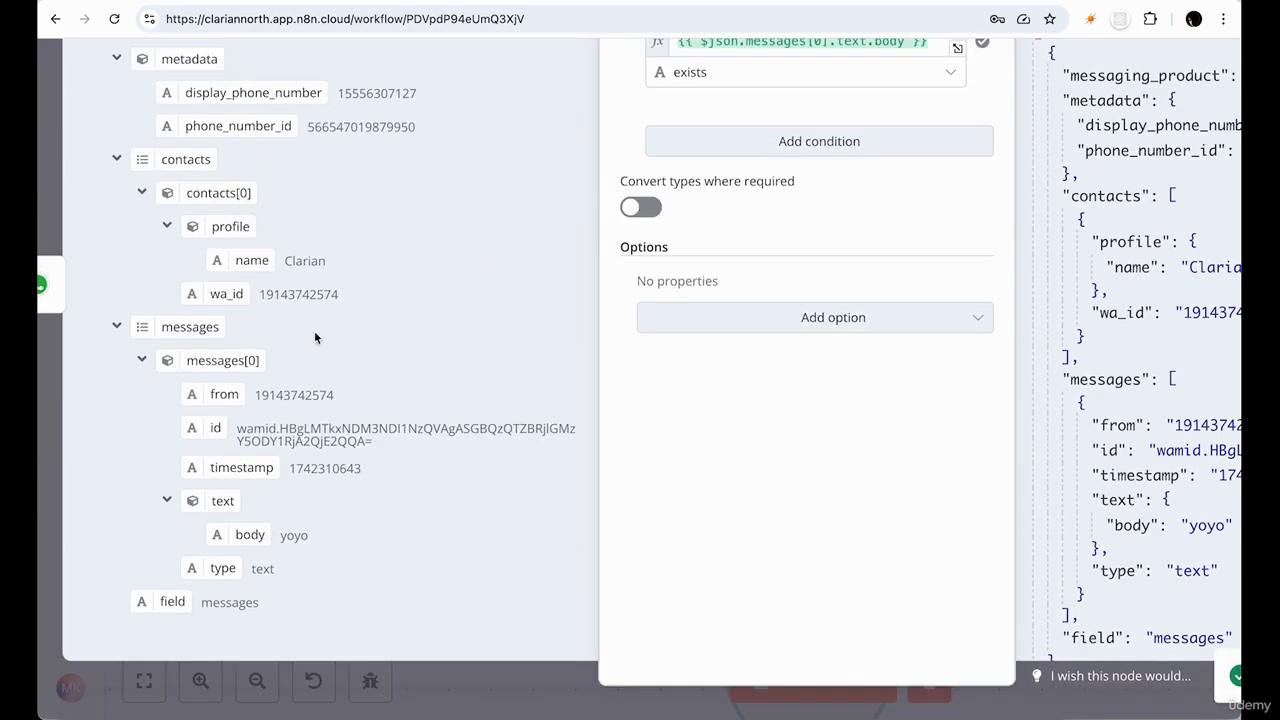
pyautogui.scroll(2, 289, 567)
pyautogui.hscroll(3, 289, 567)
pyautogui.scroll(-3, 1049, 476)
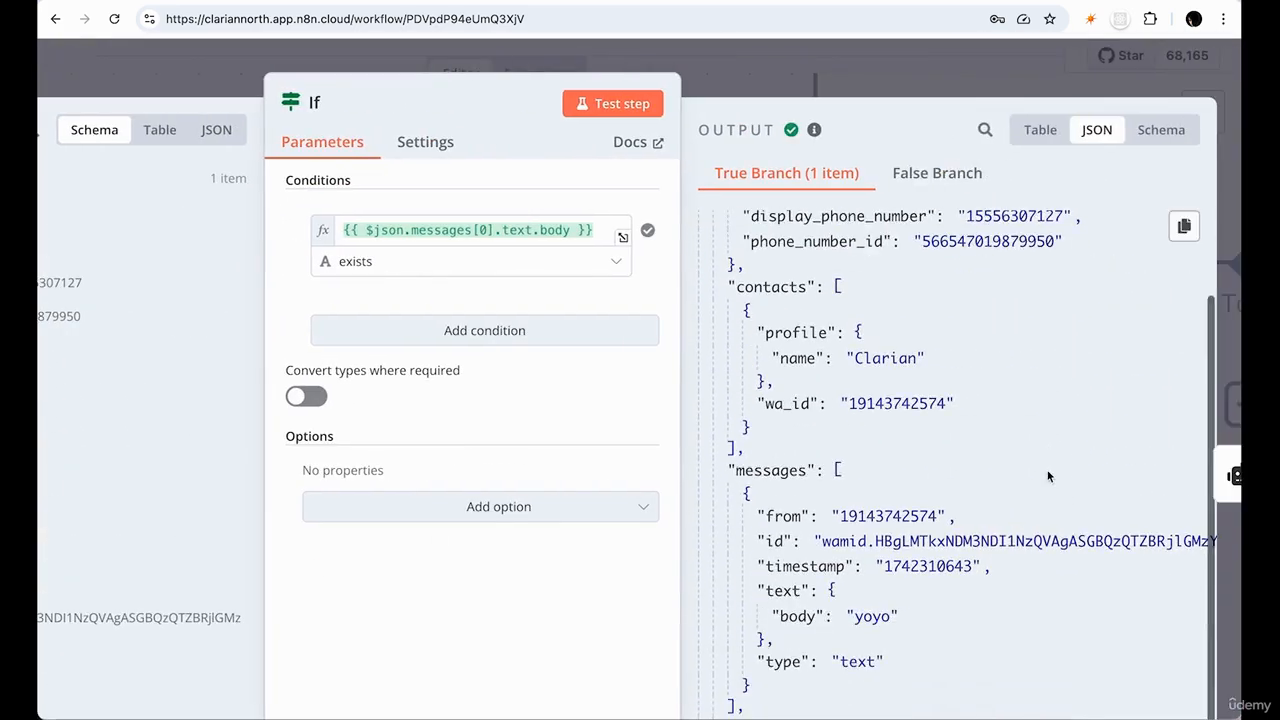
pyautogui.scroll(-1, 1047, 462)
pyautogui.scroll(2, 436, 117)
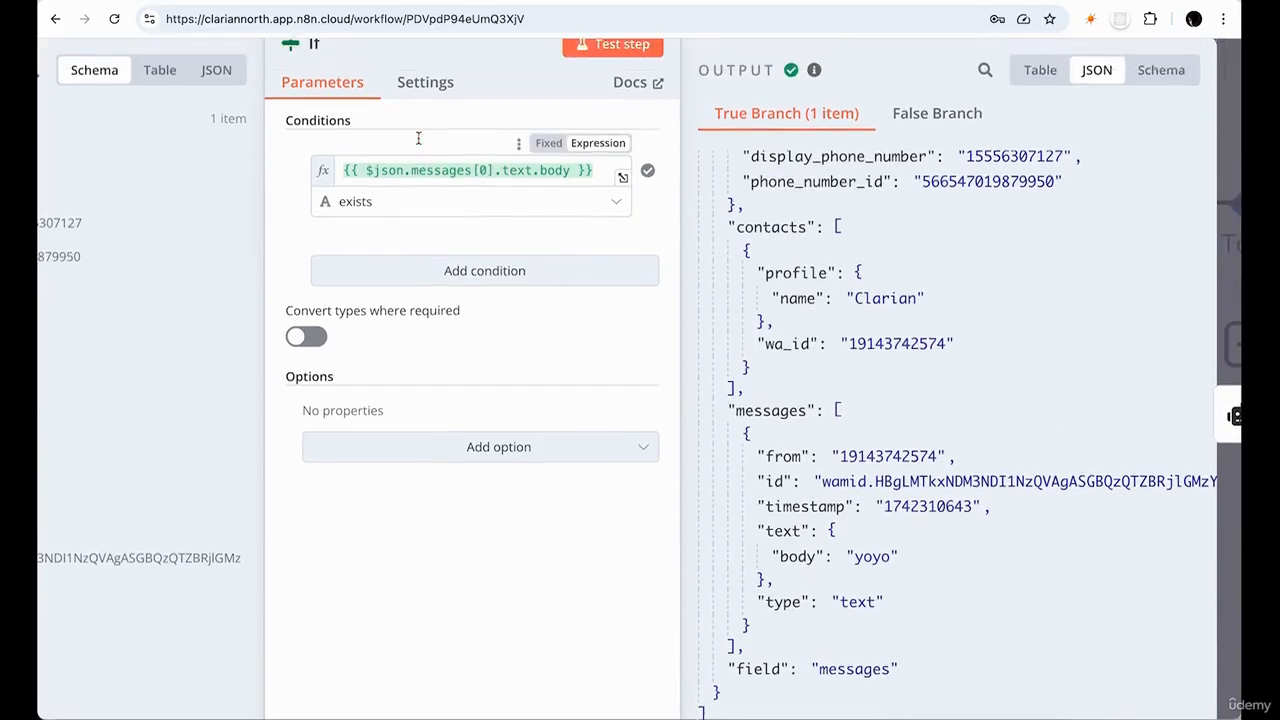
# Check the exists condition on the message body against the incoming fields and the body text in the True Branch output
pyautogui.scroll(3, 425, 257)
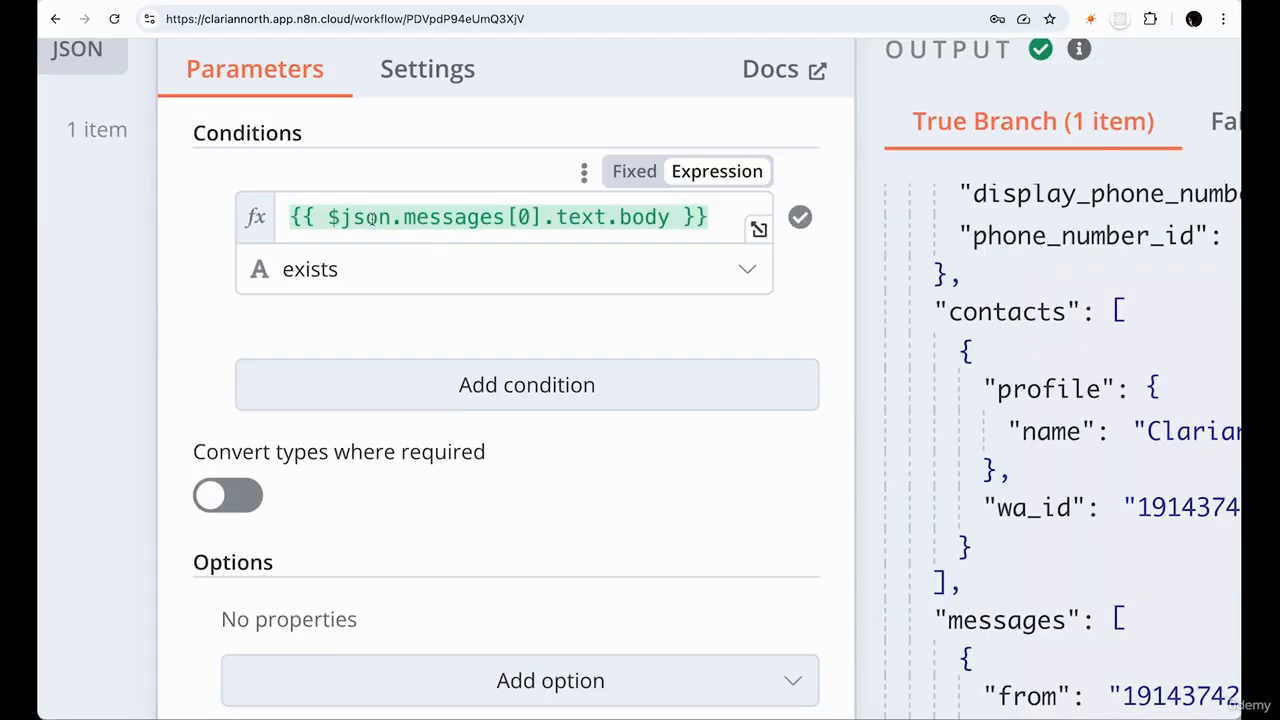
pyautogui.hscroll(-3, 752, 261)
pyautogui.scroll(-2, 752, 261)
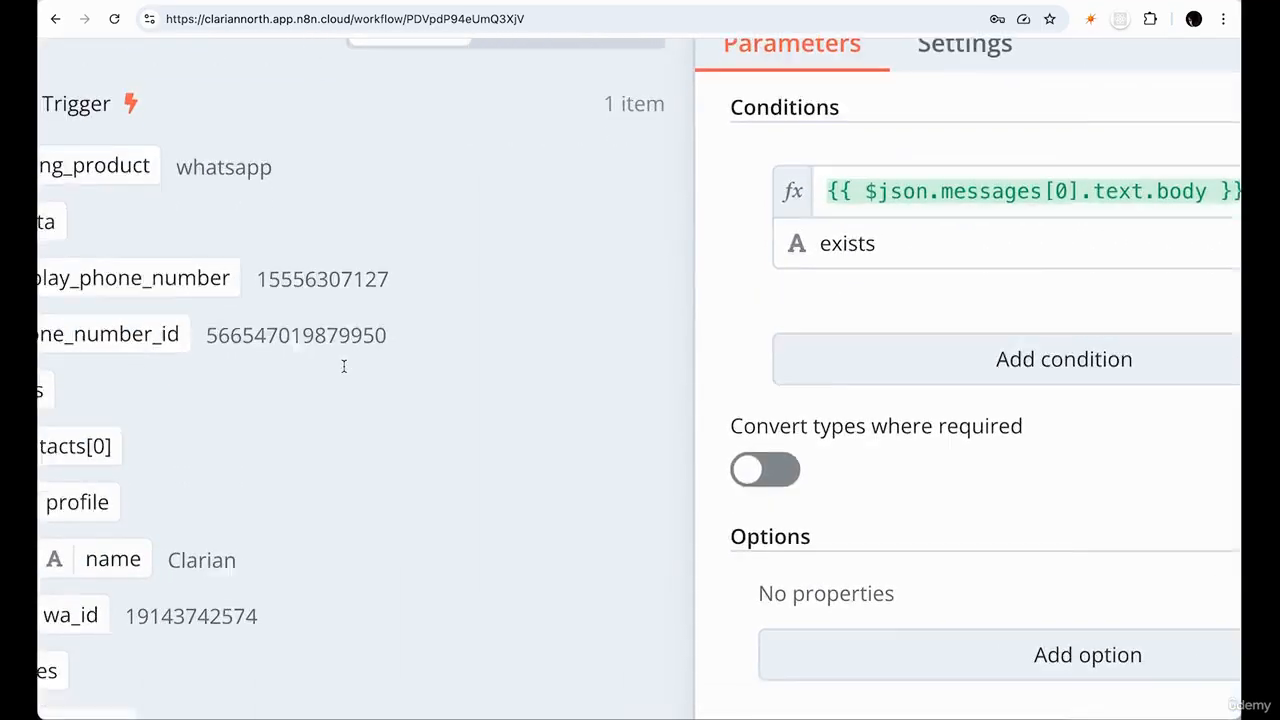
pyautogui.scroll(-5, 346, 368)
pyautogui.hscroll(5, 436, 477)
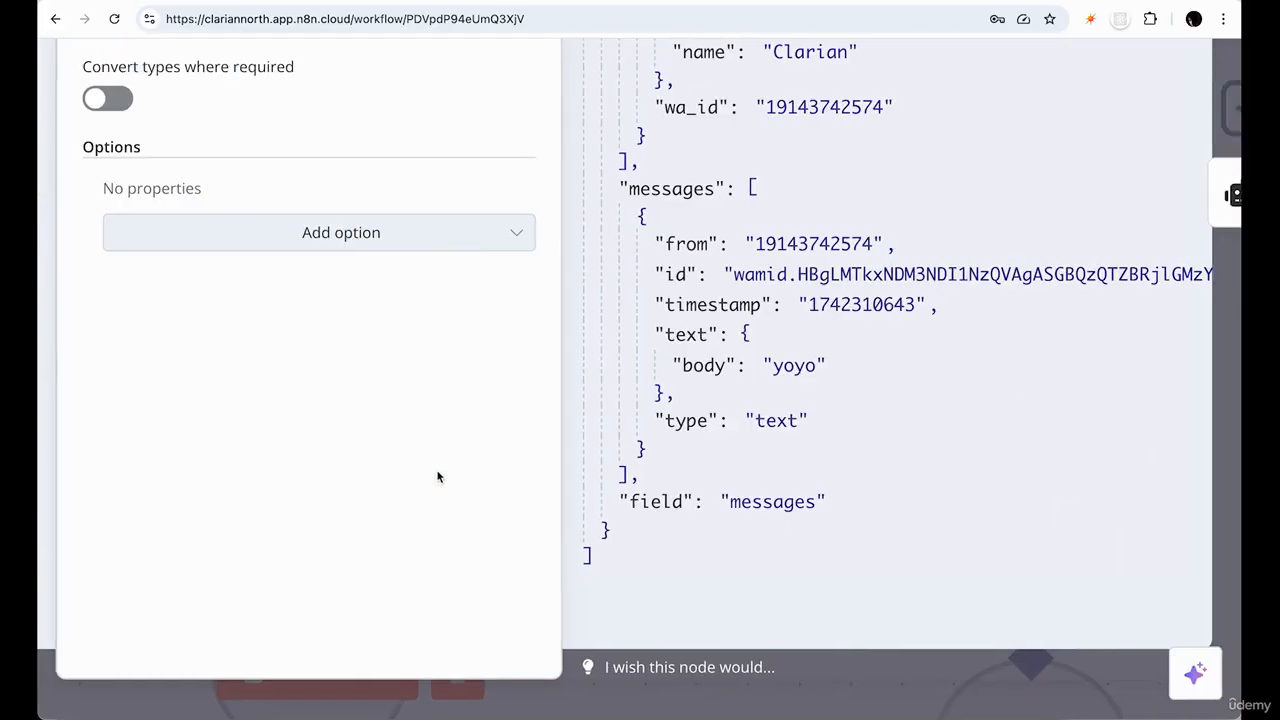
pyautogui.scroll(4, 1017, 395)
pyautogui.scroll(-1, 992, 316)
pyautogui.scroll(-5, 993, 315)
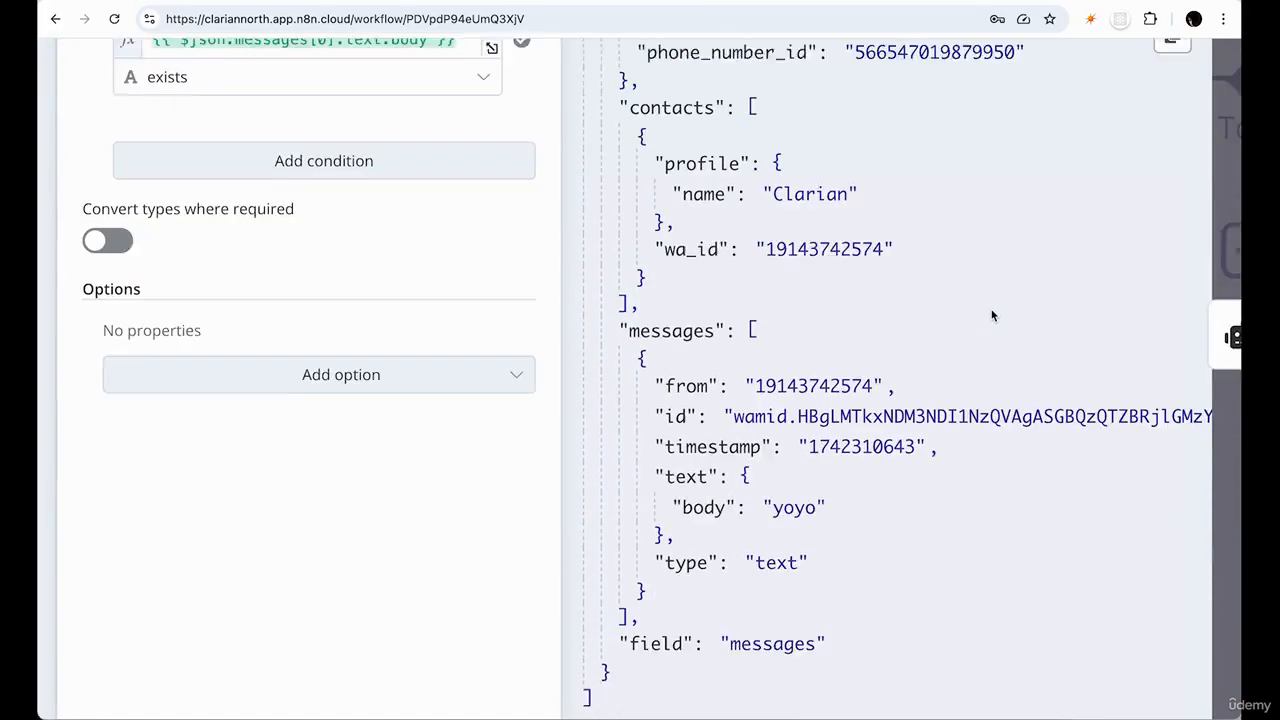
pyautogui.scroll(7, 806, 471)
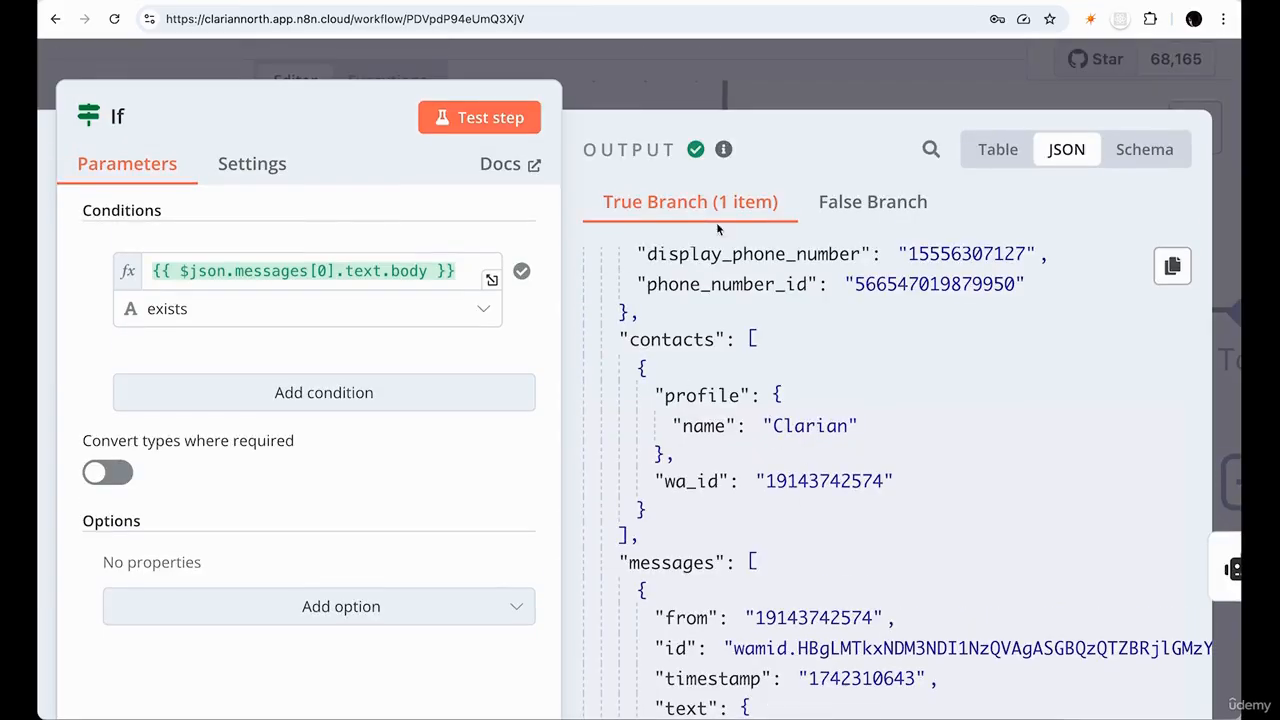
# Close the If node, open the AI Agent node to view its input schema and prompt text expression, and return to the canvas
pyautogui.click(812, 75)
pyautogui.doubleClick(866, 226)
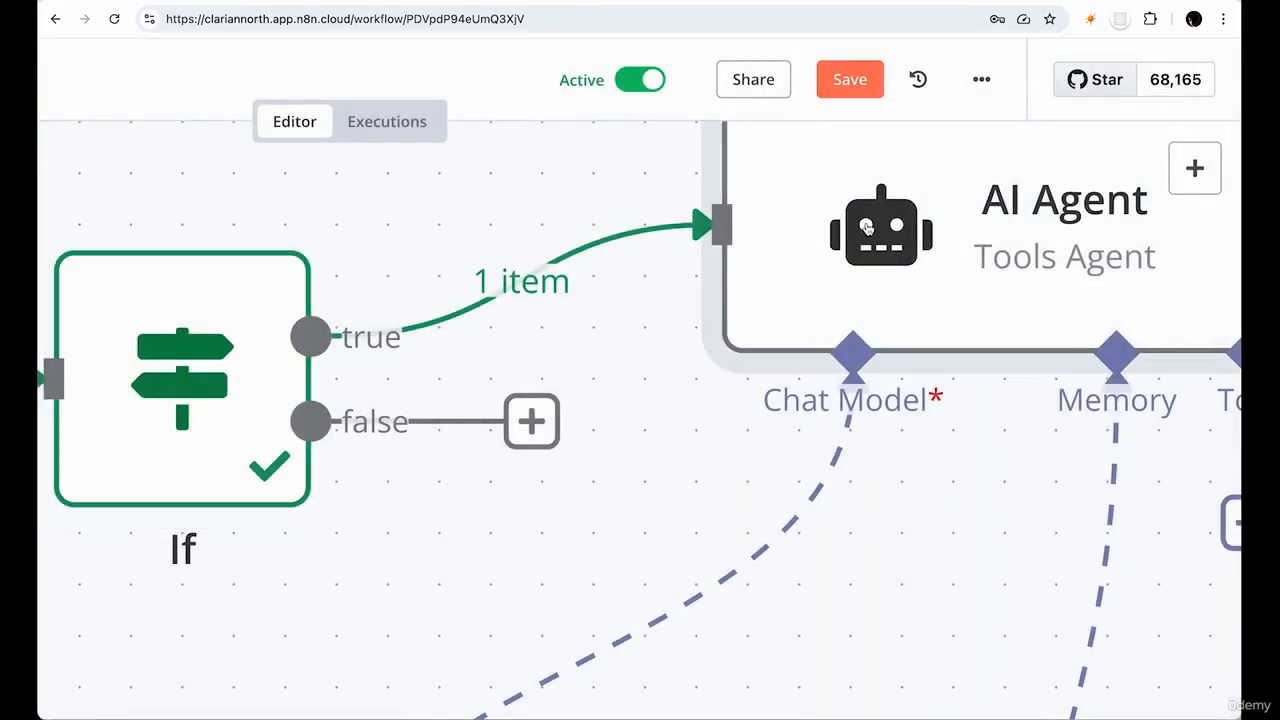
pyautogui.hscroll(-5, 503, 315)
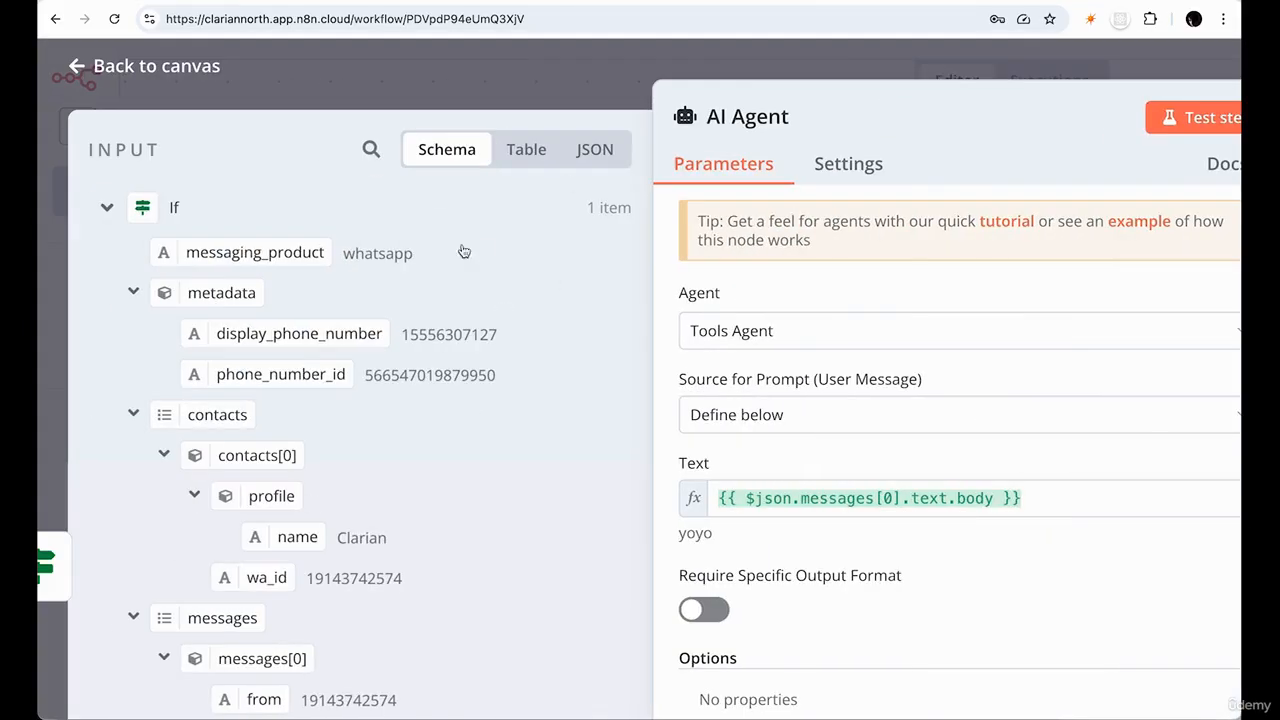
pyautogui.scroll(-3, 500, 254)
pyautogui.click(1055, 76)
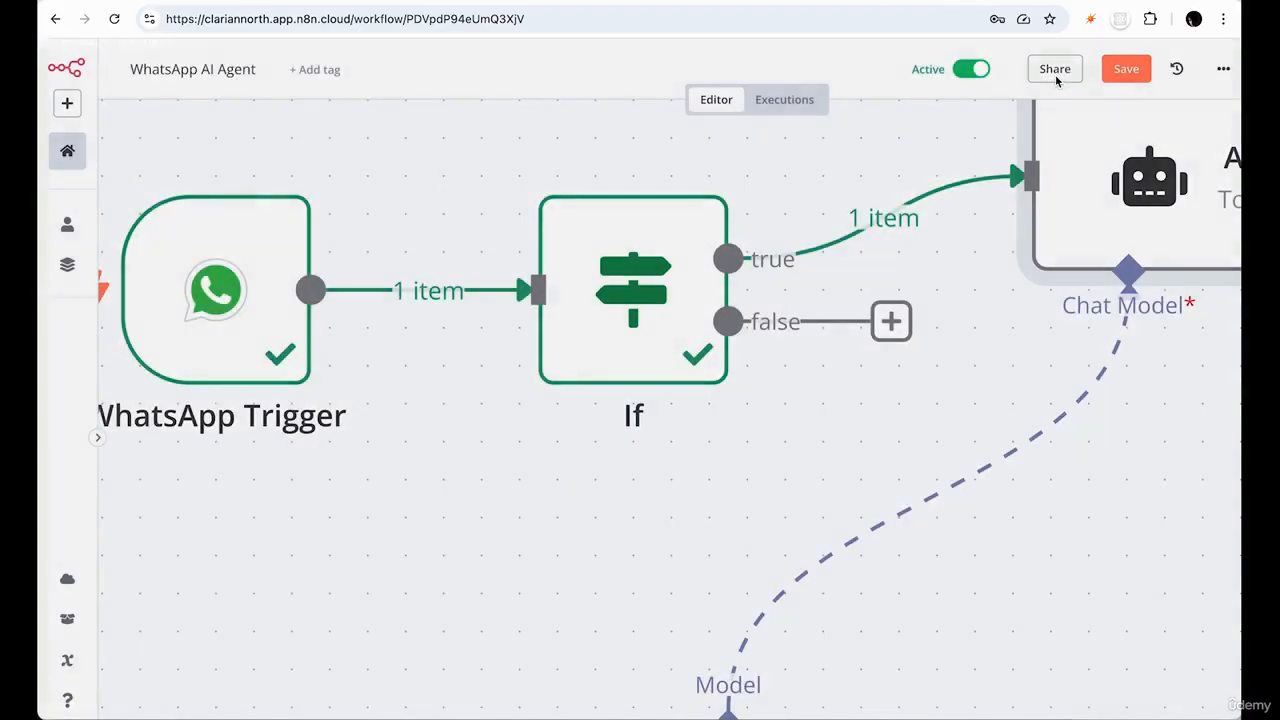
# View the whole workflow on the canvas and examine the connection from the AI Agent to WhatsApp Business Cloud
pyautogui.scroll(-3, 934, 420)
pyautogui.hscroll(6, 934, 420)
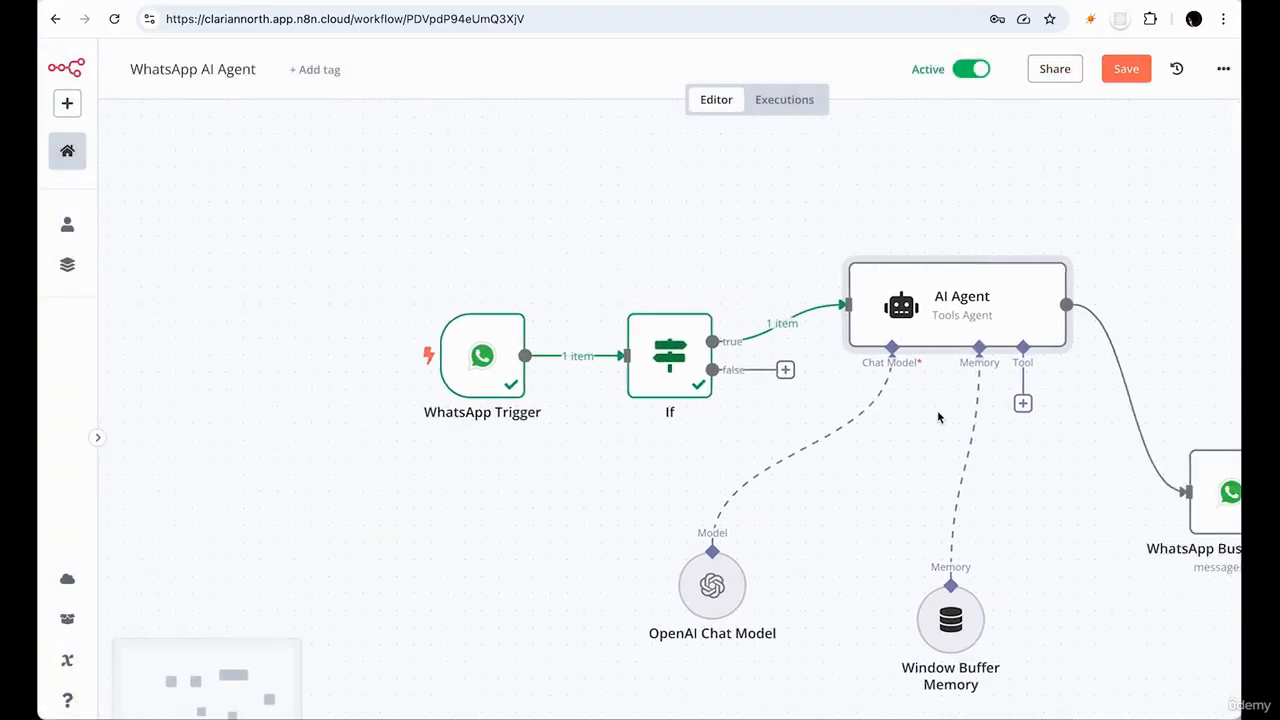
pyautogui.scroll(-2, 937, 410)
pyautogui.hscroll(2, 937, 410)
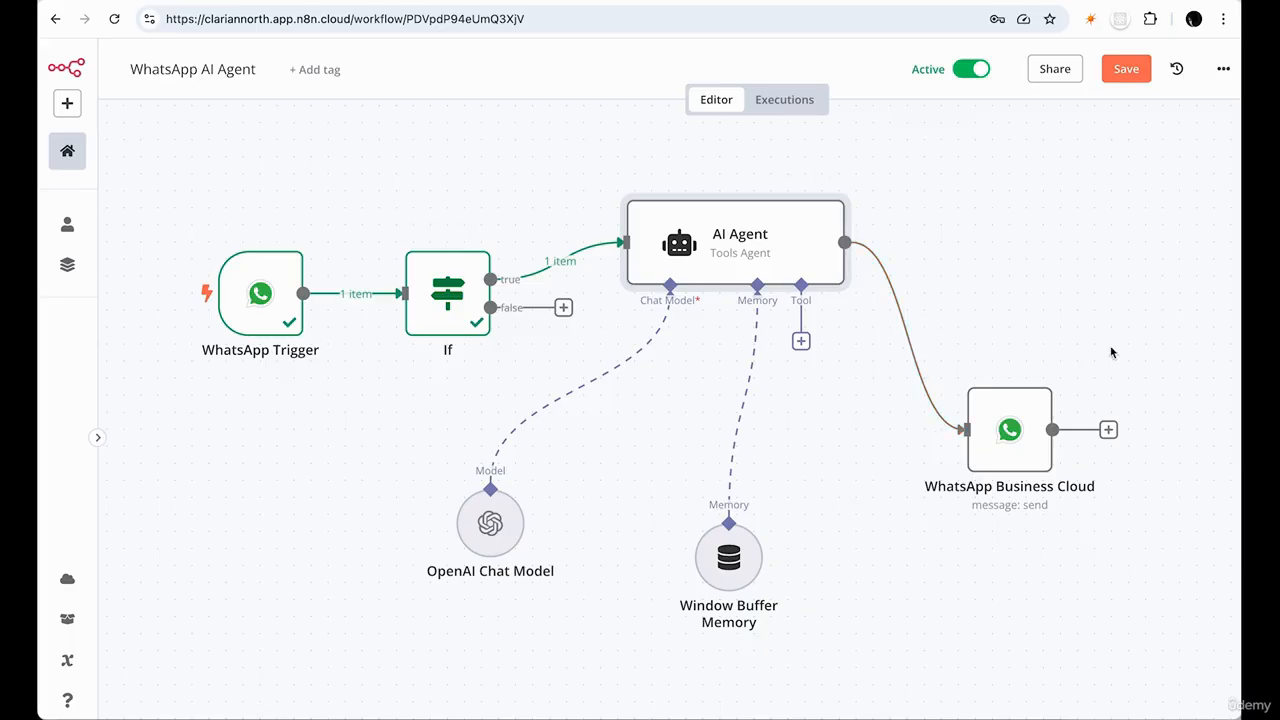
pyautogui.moveTo(920, 356)
pyautogui.moveTo(949, 337)
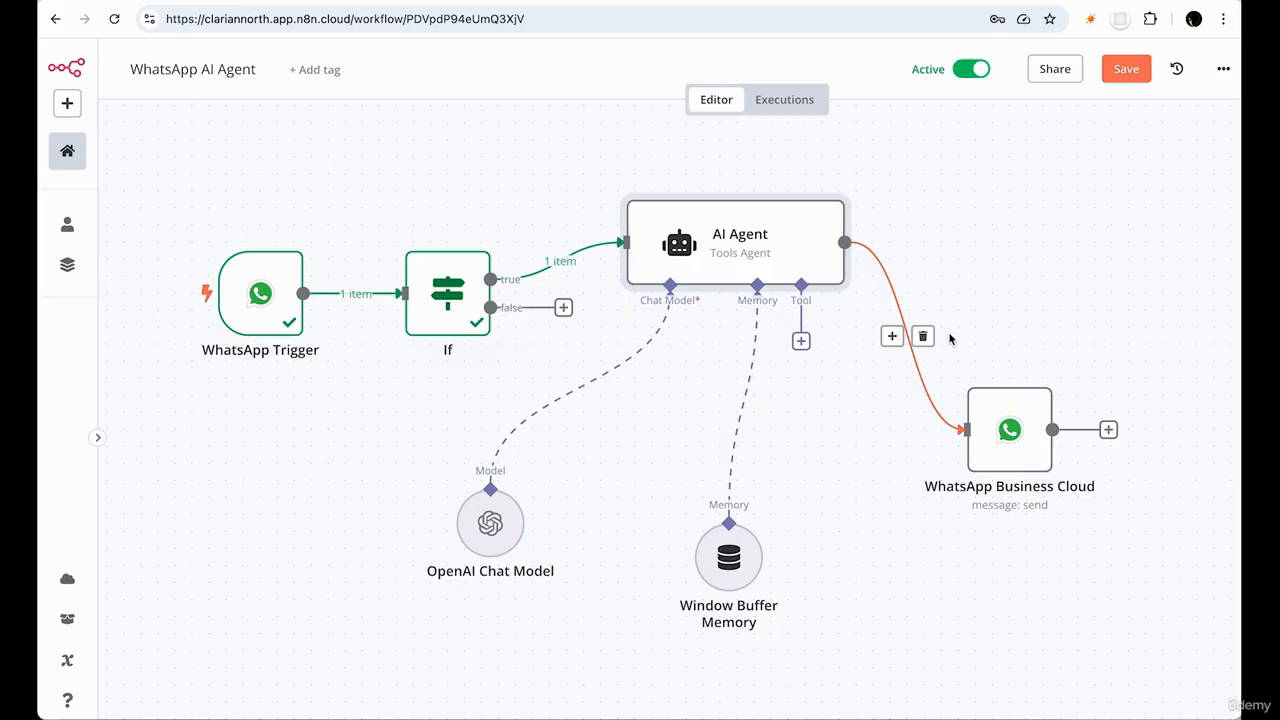